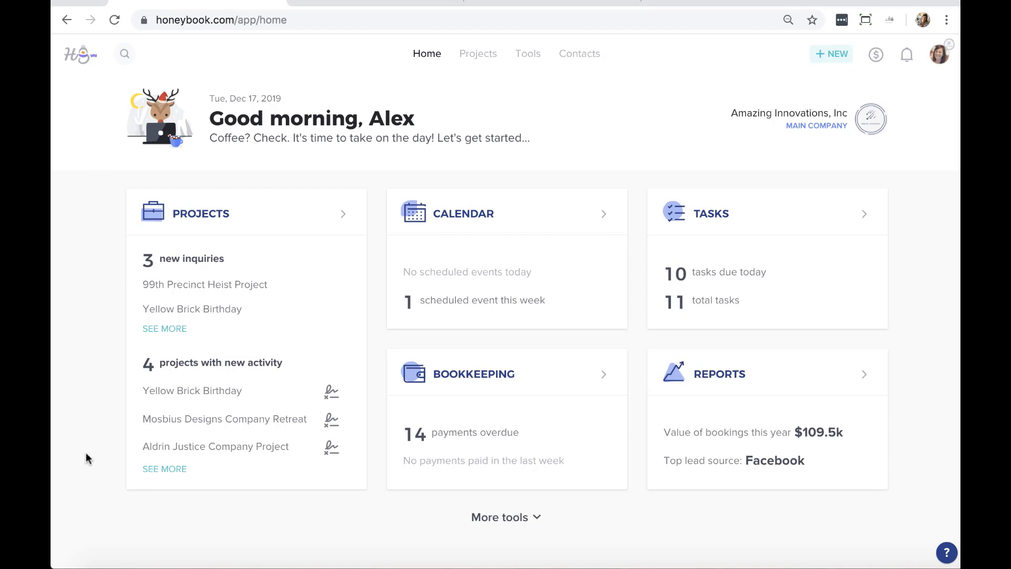
Go to the Templates page through the Tools menu
click(529, 54)
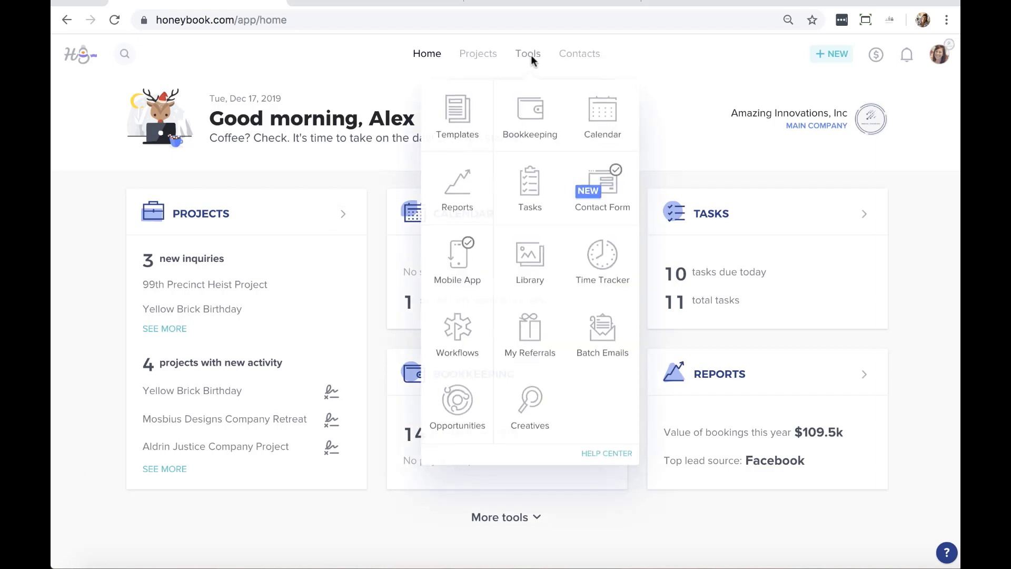
click(474, 110)
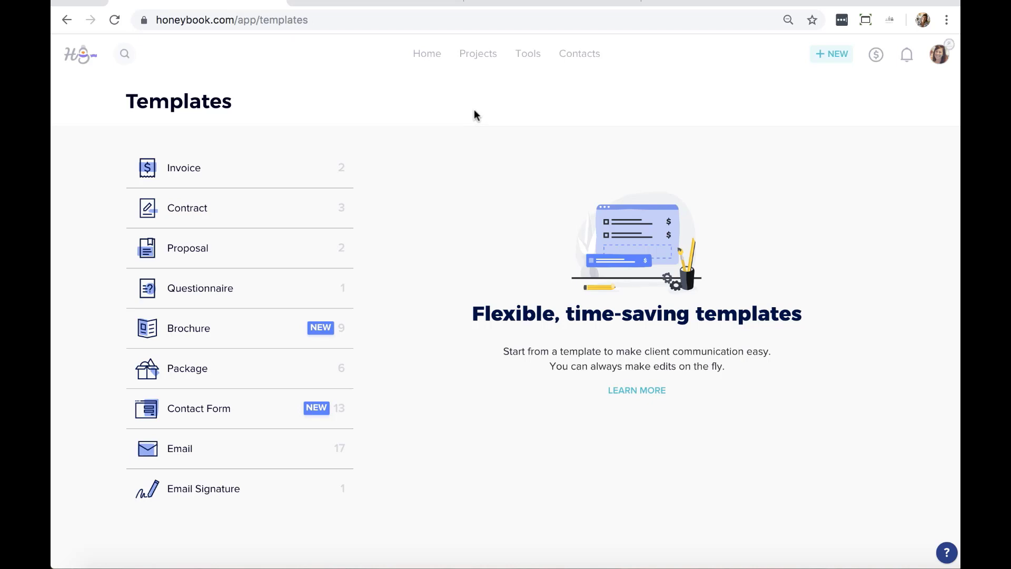
Open the Package template type to reach the package template editor
mouse_move(310, 373)
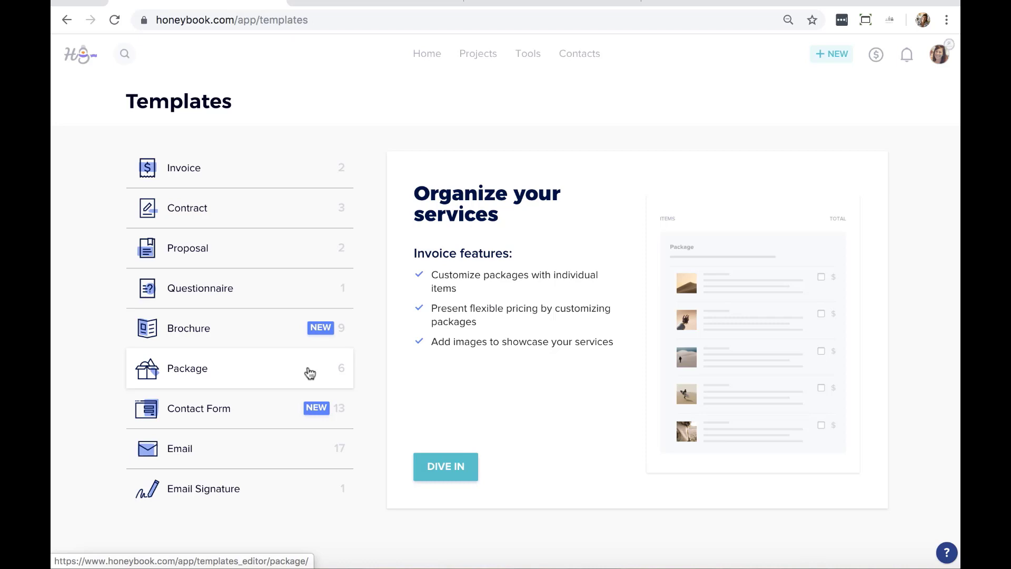
click(310, 373)
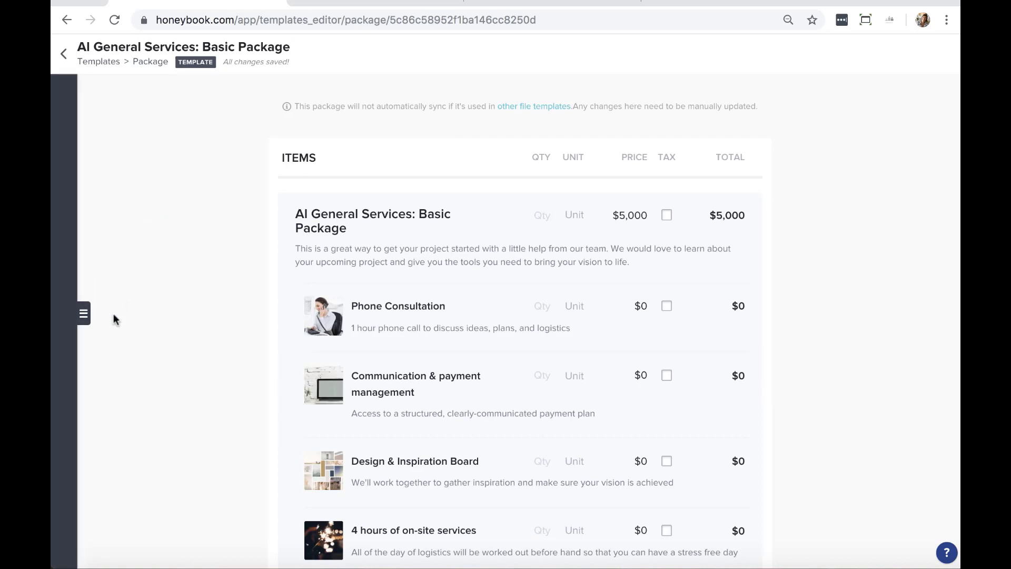
Expand the left template sidebar to list all package templates beside the Basic Package editor
click(84, 316)
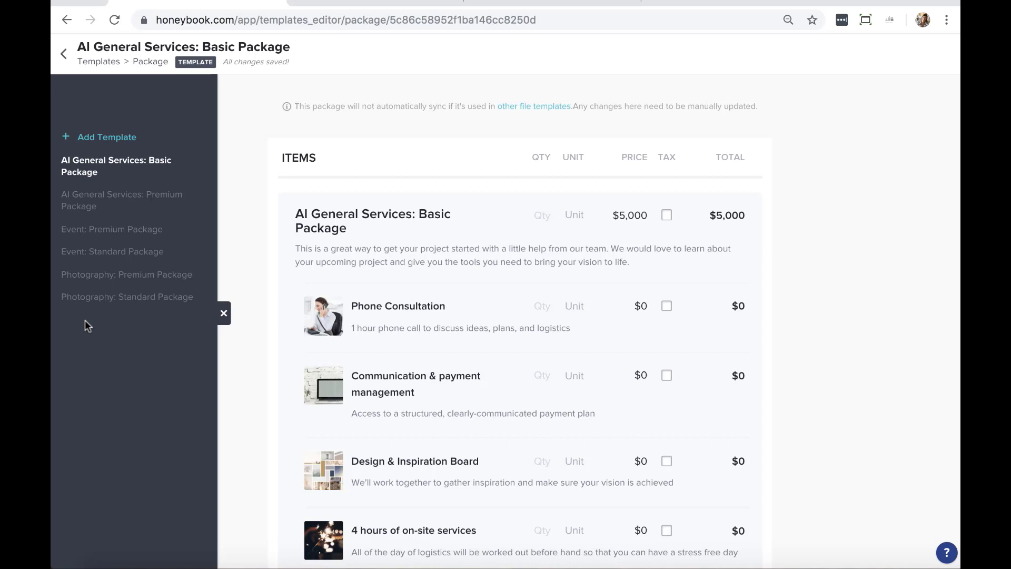
mouse_move(127, 307)
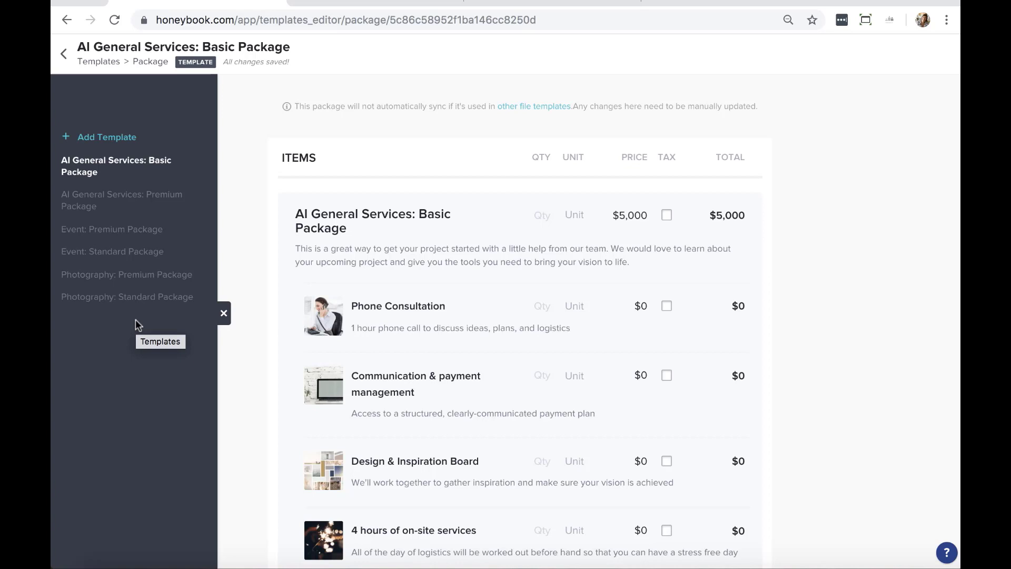
mouse_move(136, 169)
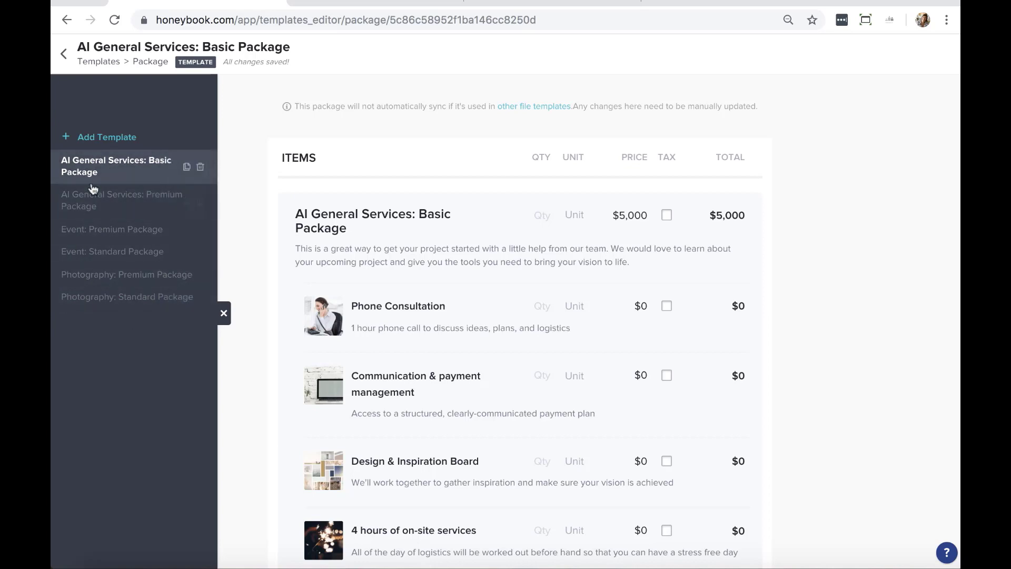
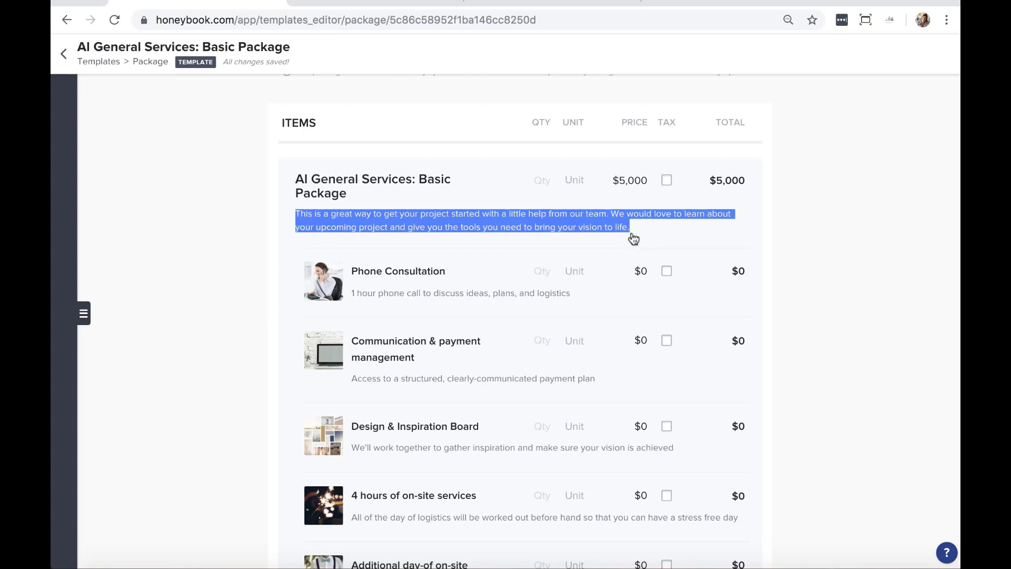
Type and erase test characters in the package description and Phone Consultation title, leaving both unchanged
click(633, 239)
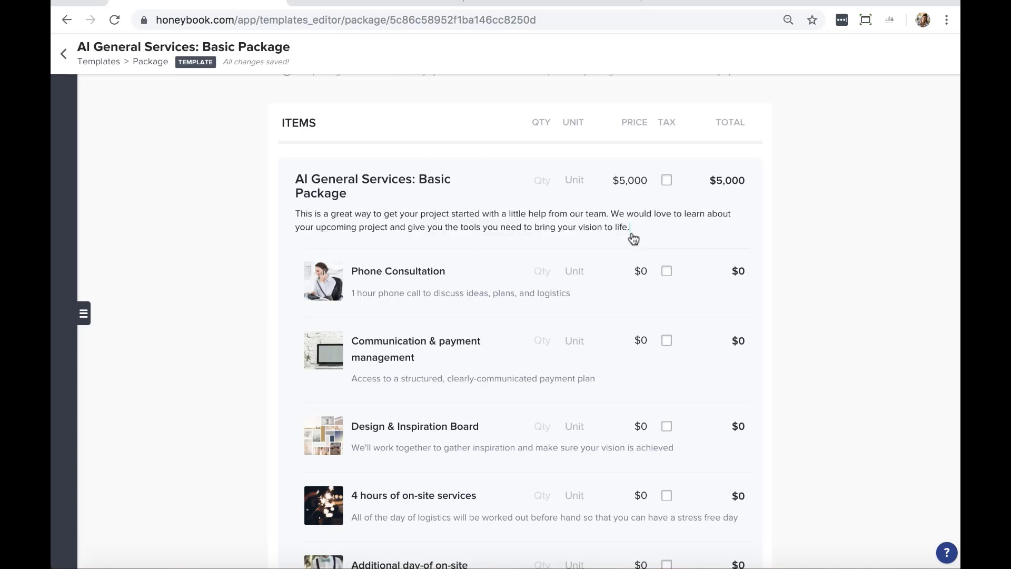
text(hgfhgfh)
key(BackSpace)
key(BackSpace)
key(BackSpace)
key(BackSpace)
key(BackSpace)
key(BackSpace)
key(BackSpace)
key(BackSpace)
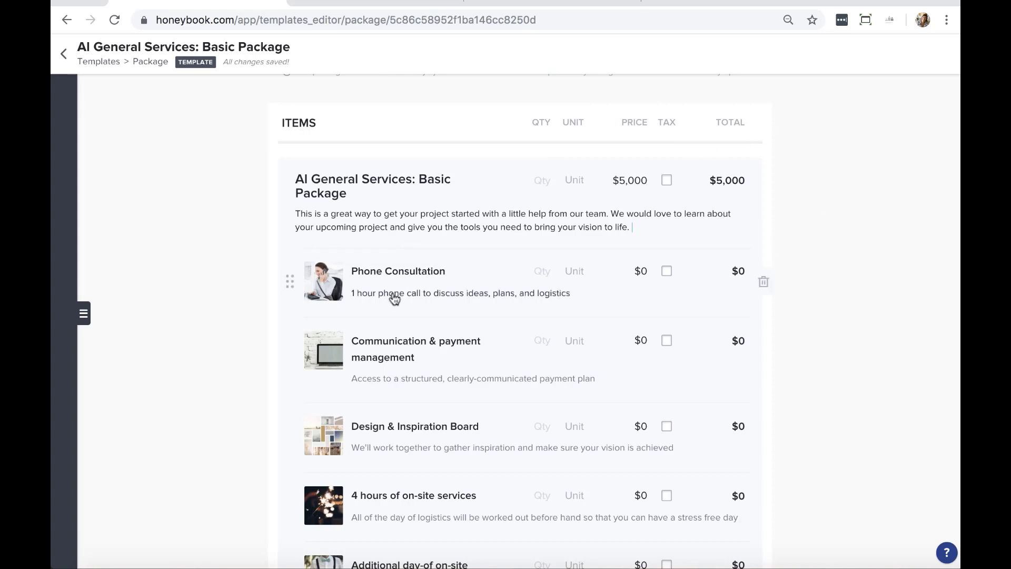
scroll(377, 296, down, 3)
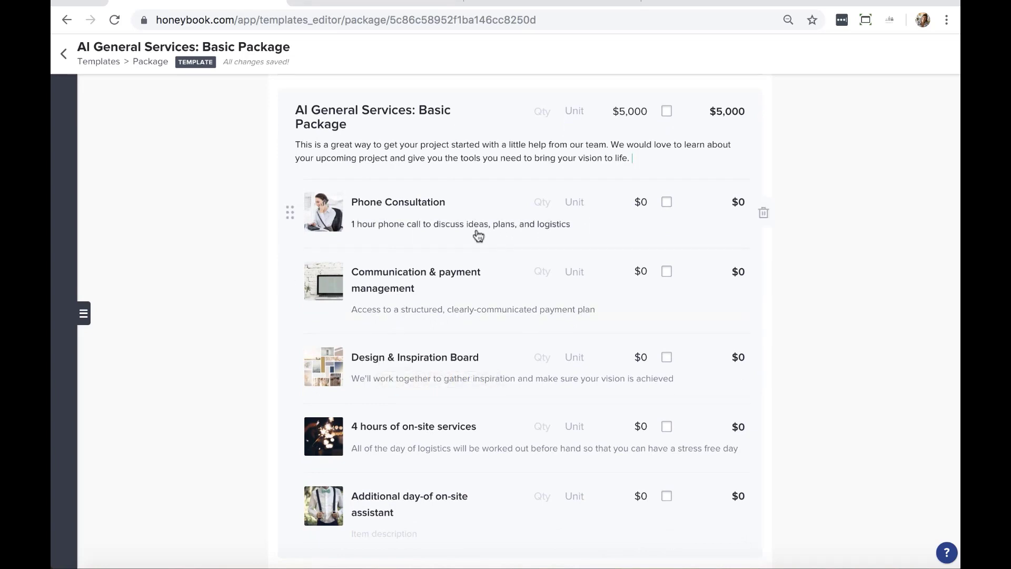
triple_click(454, 203)
click(453, 203)
text(.)
key(BackSpace)
key(BackSpace)
key(BackSpace)
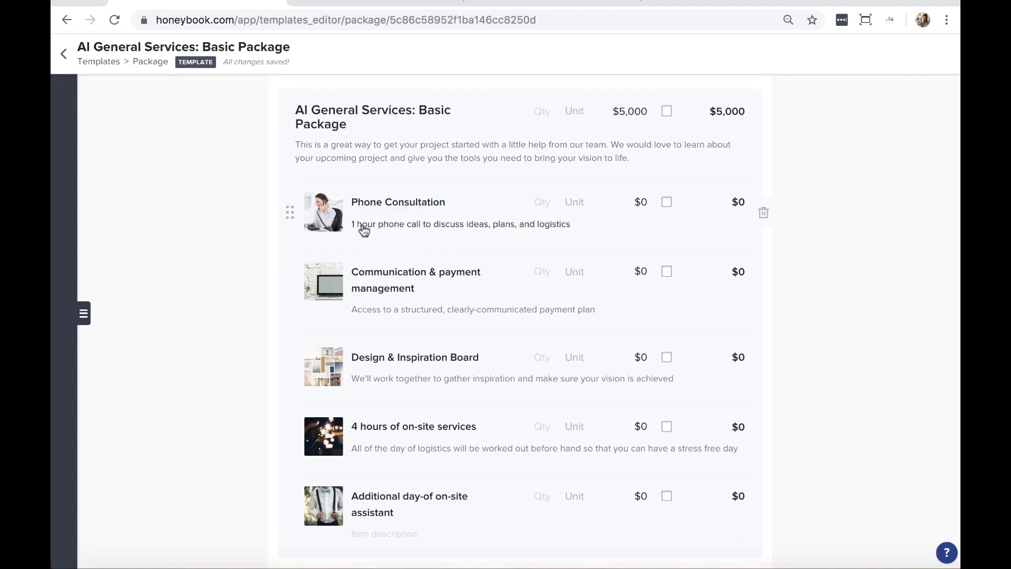
mouse_move(319, 222)
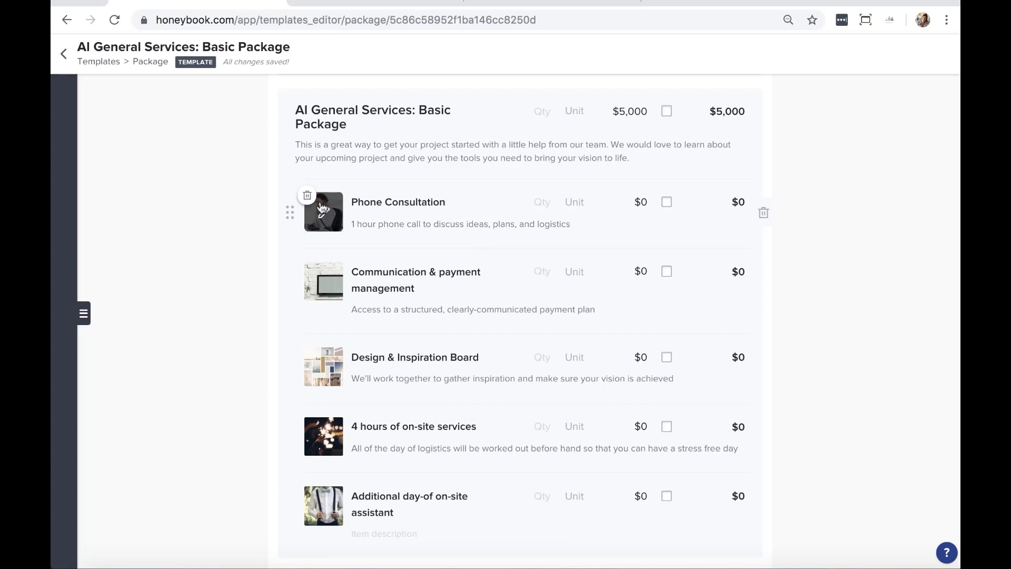
Add a New Service item to the package, then remove it again
scroll(683, 277, down, 1)
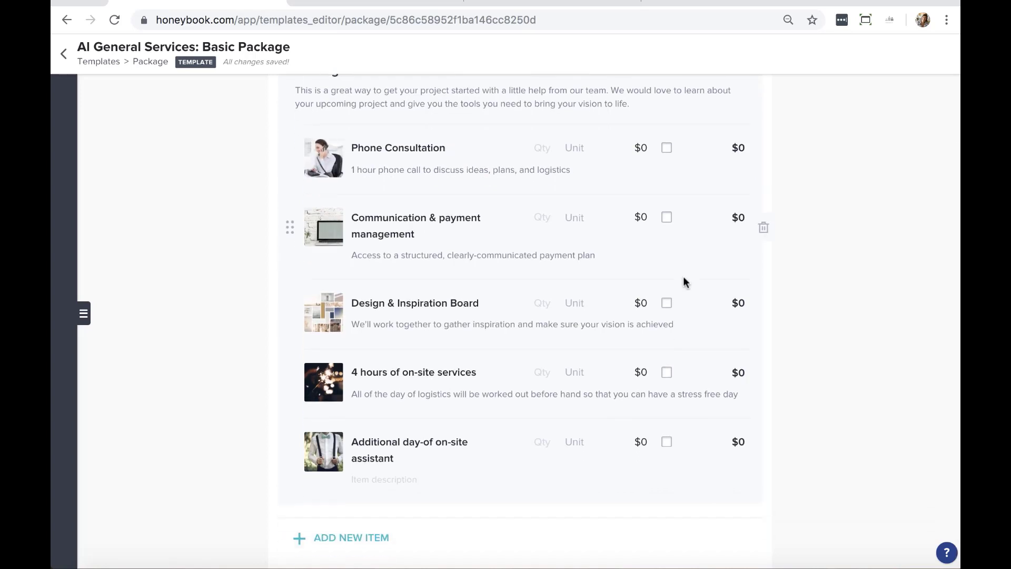
scroll(664, 373, up, 3)
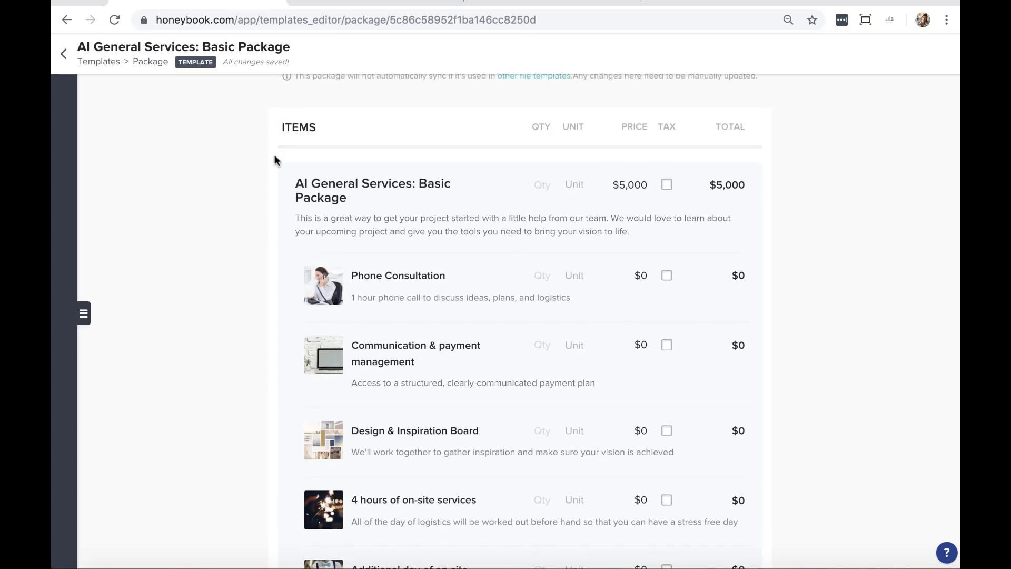
scroll(375, 133, down, 3)
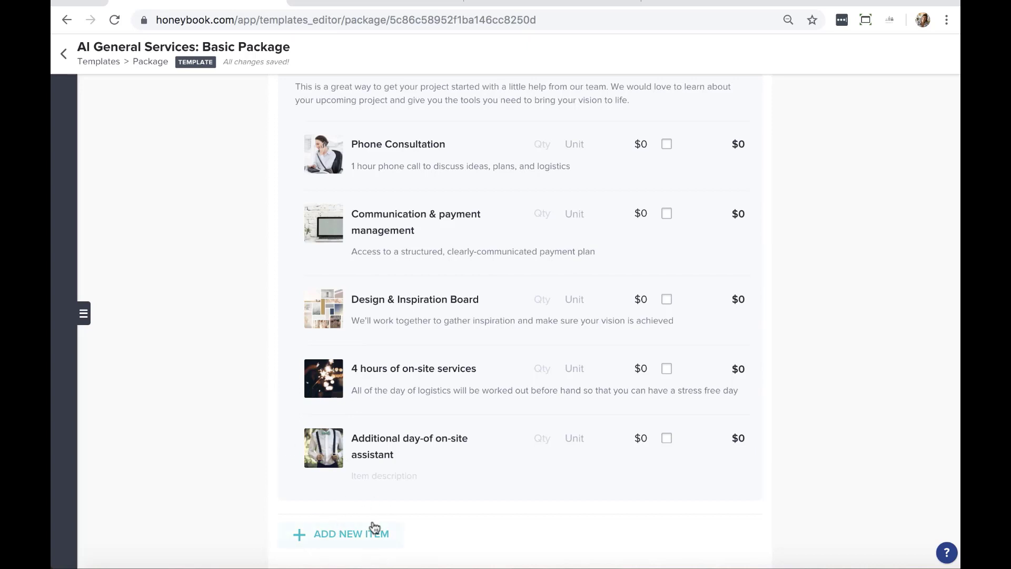
click(352, 532)
scroll(687, 374, down, 3)
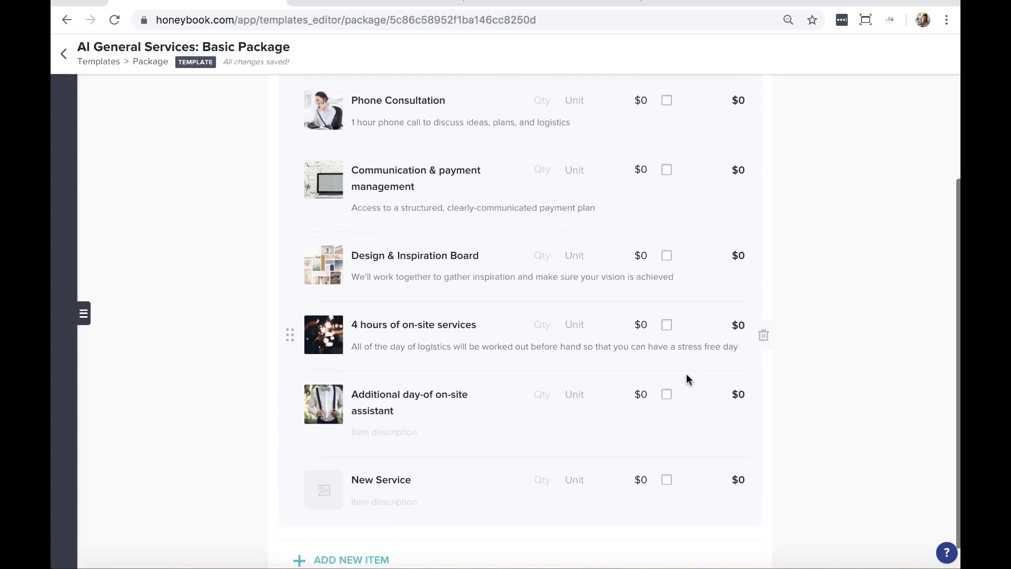
click(391, 454)
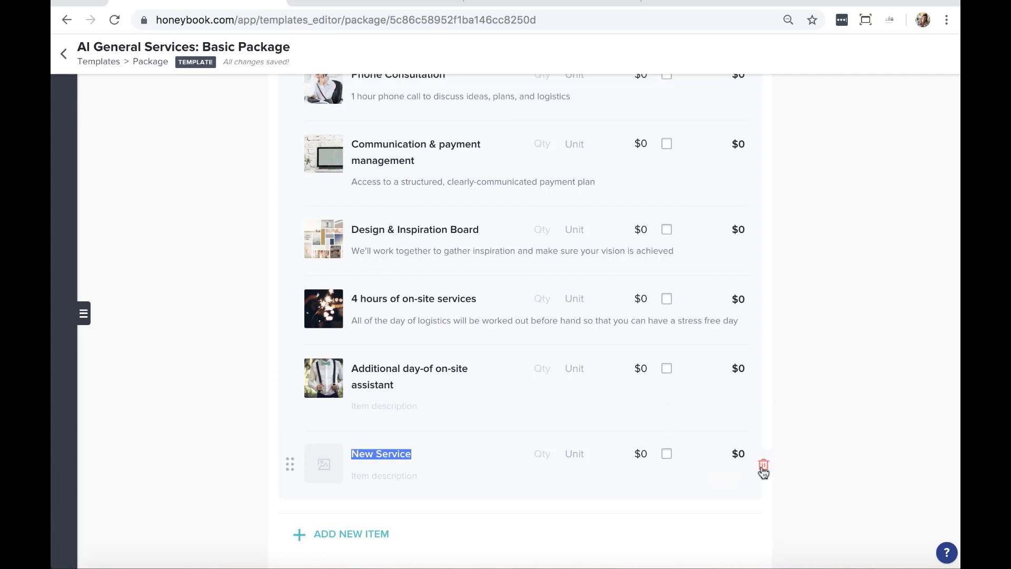
click(764, 465)
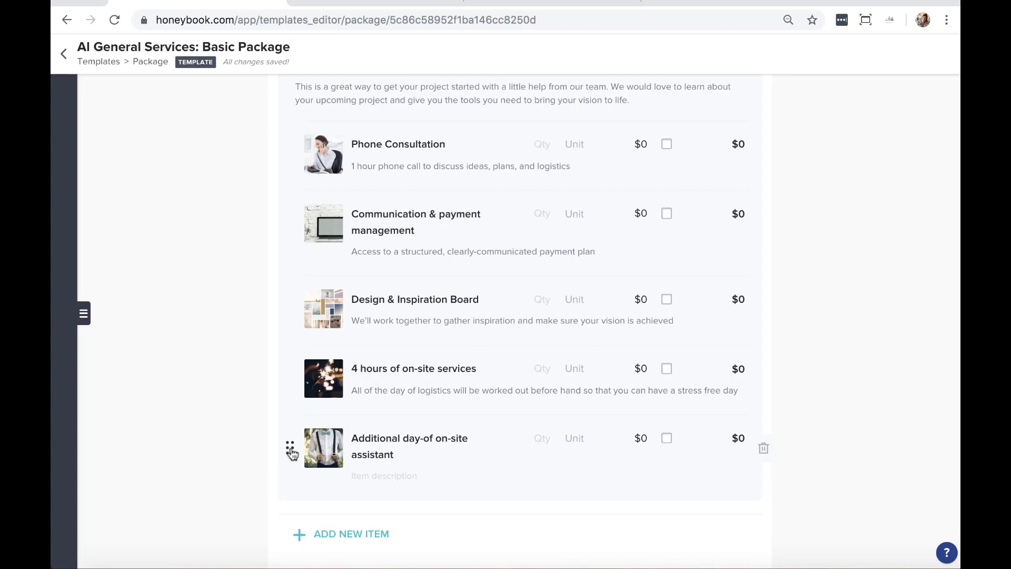
drag(290, 447, 367, 490)
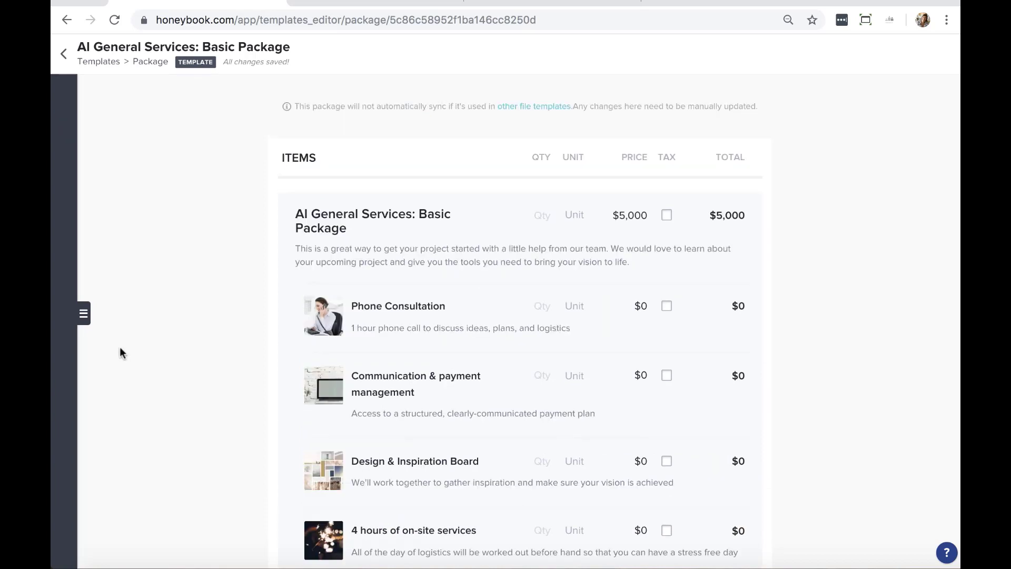
Switch to the AI General Services: Premium Package template, then go back to Templates
click(84, 313)
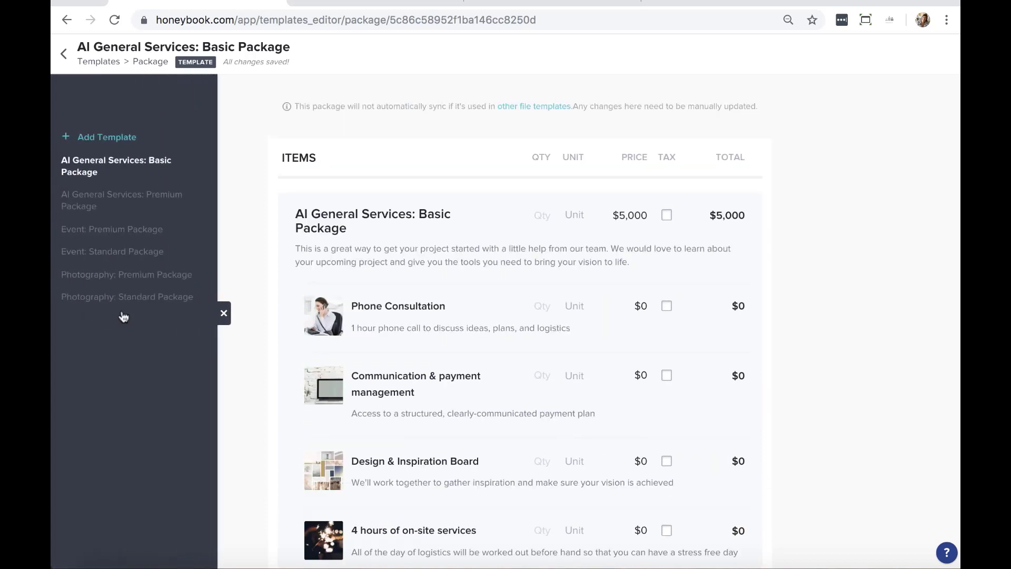
click(136, 203)
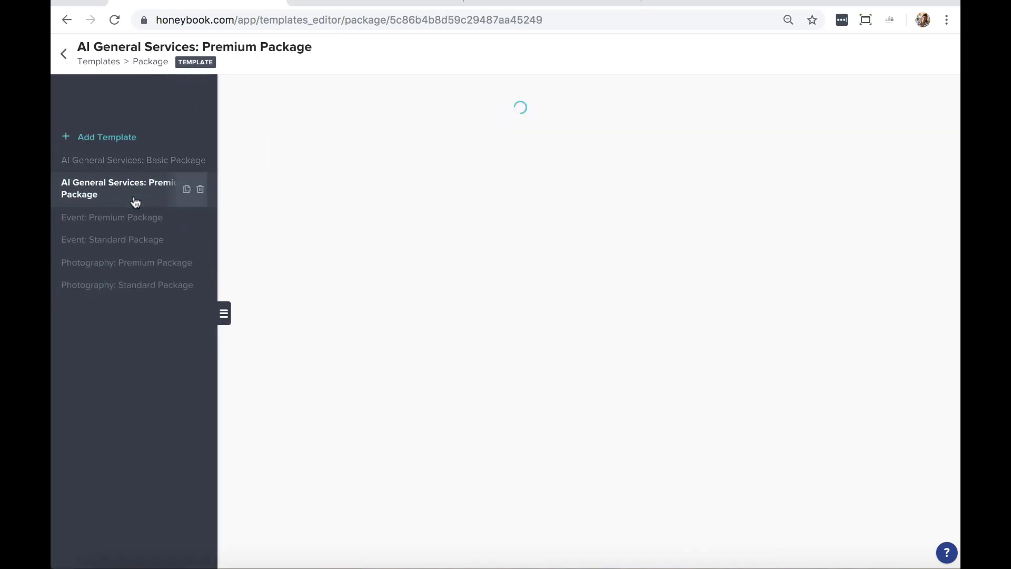
click(224, 313)
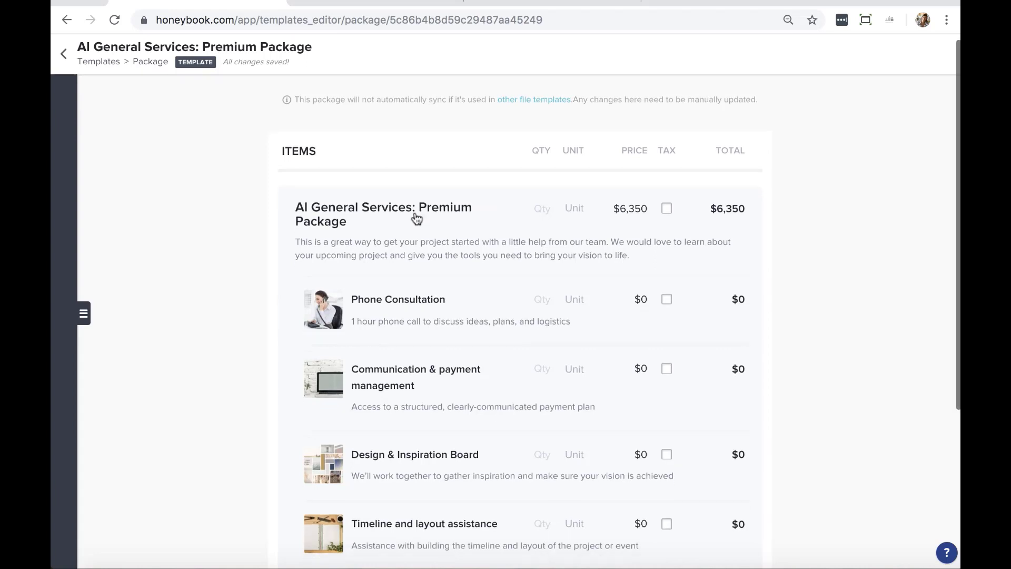
scroll(415, 213, down, 3)
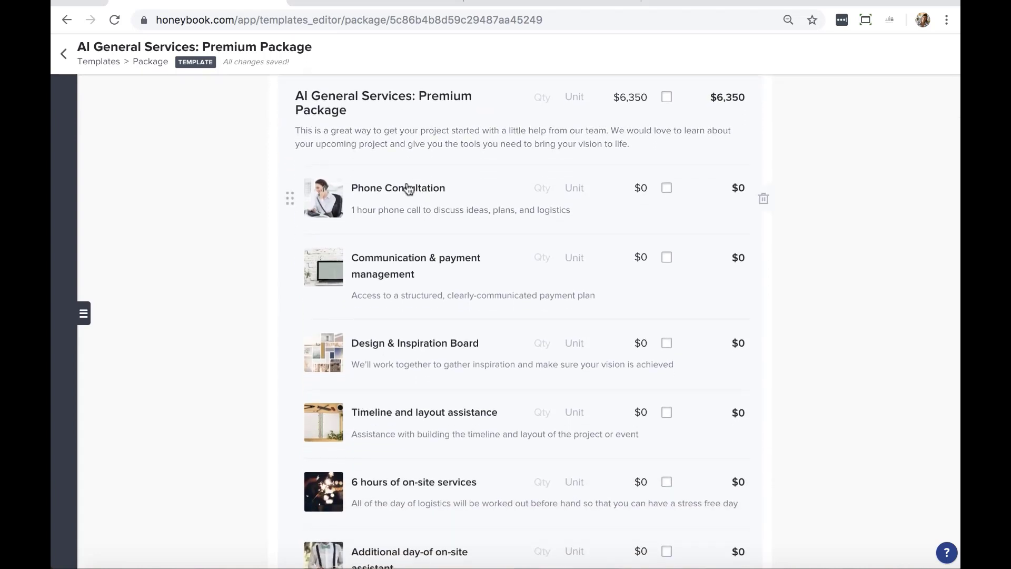
scroll(406, 189, down, 2)
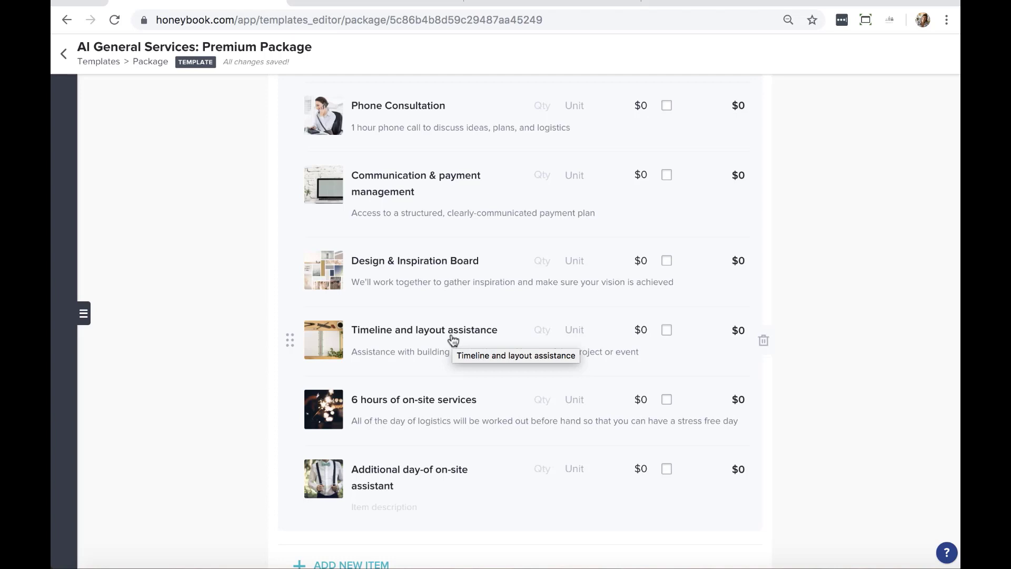
click(97, 63)
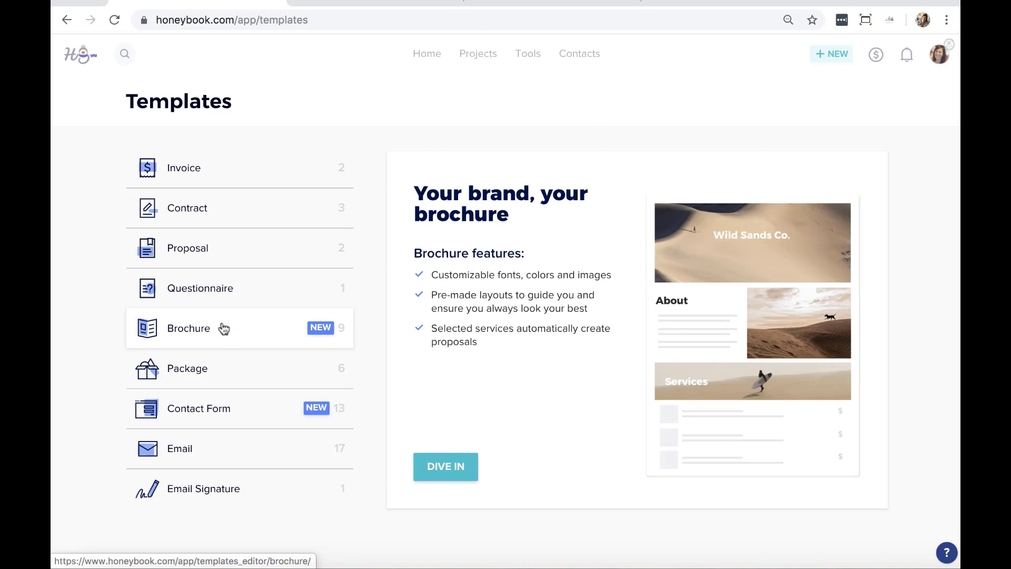
Open the AI Brochure template from the Brochure templates
click(224, 328)
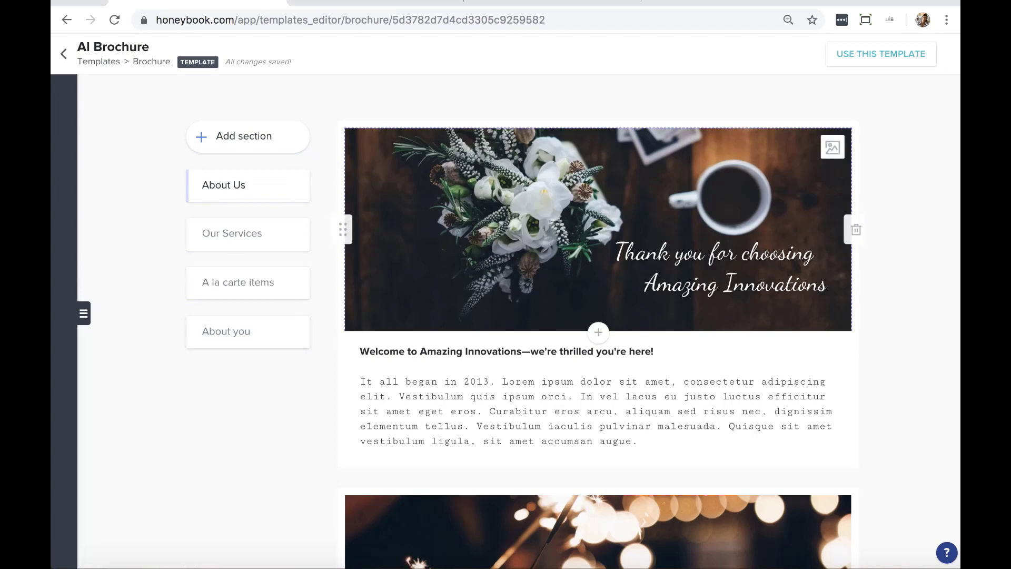
scroll(533, 226, down, 1)
scroll(533, 226, up, 1)
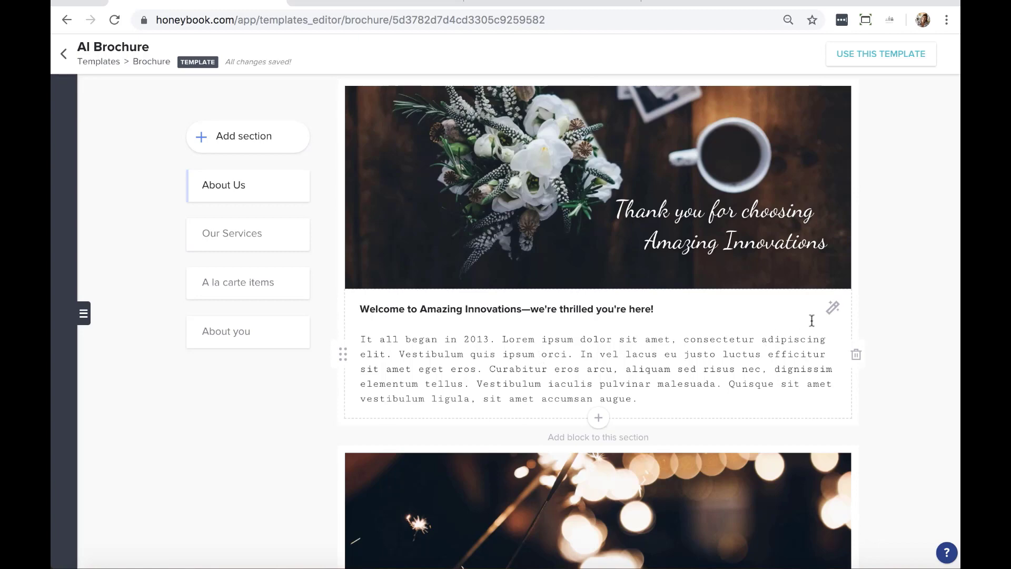
click(833, 311)
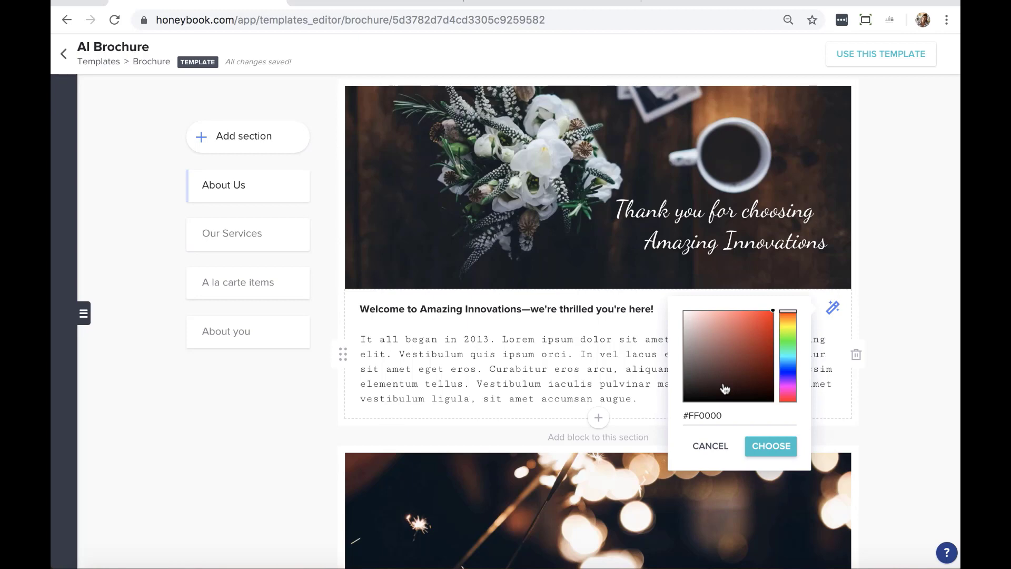
triple_click(582, 364)
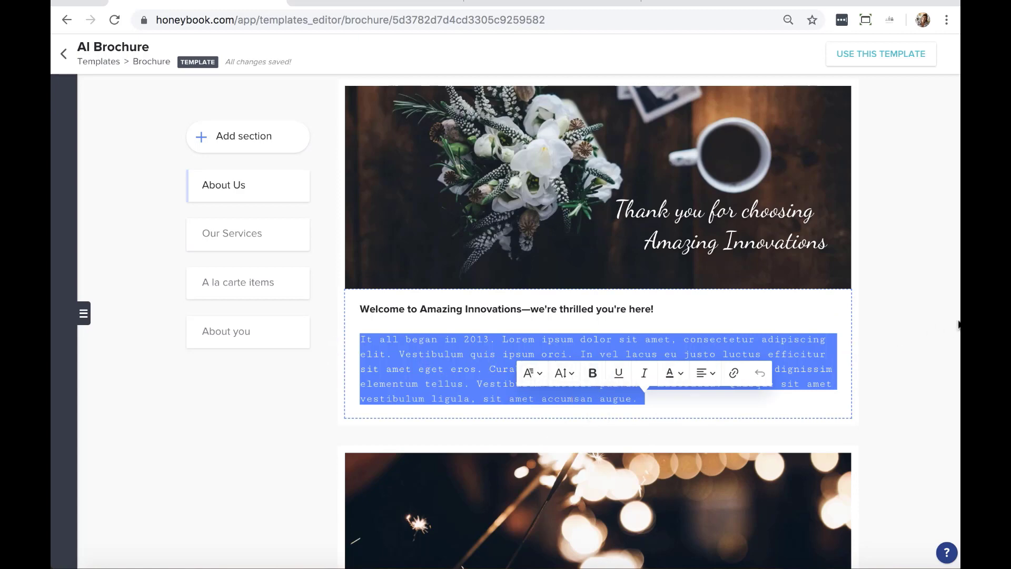
click(879, 285)
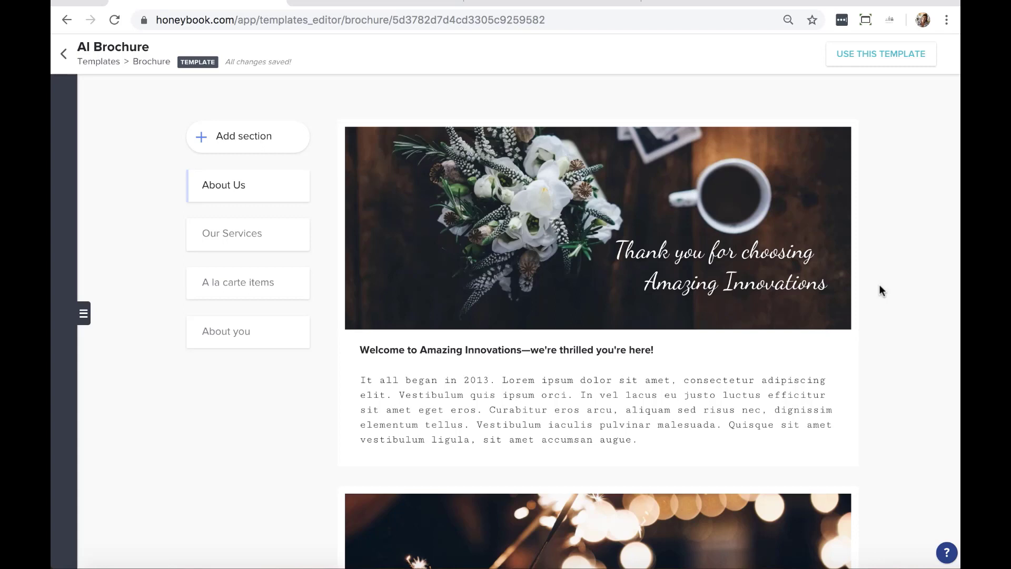
scroll(879, 290, down, 2)
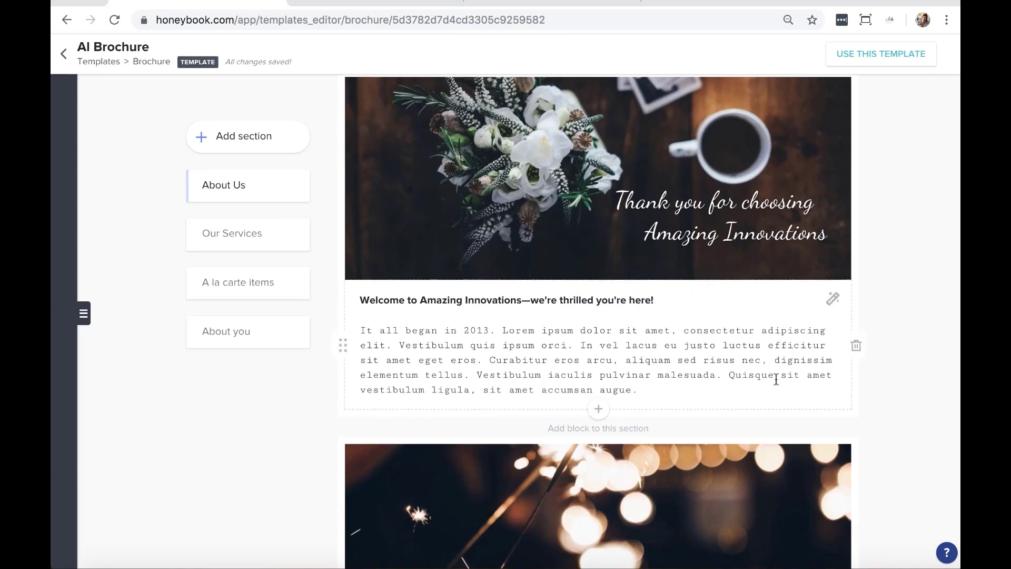
mouse_move(601, 411)
click(598, 409)
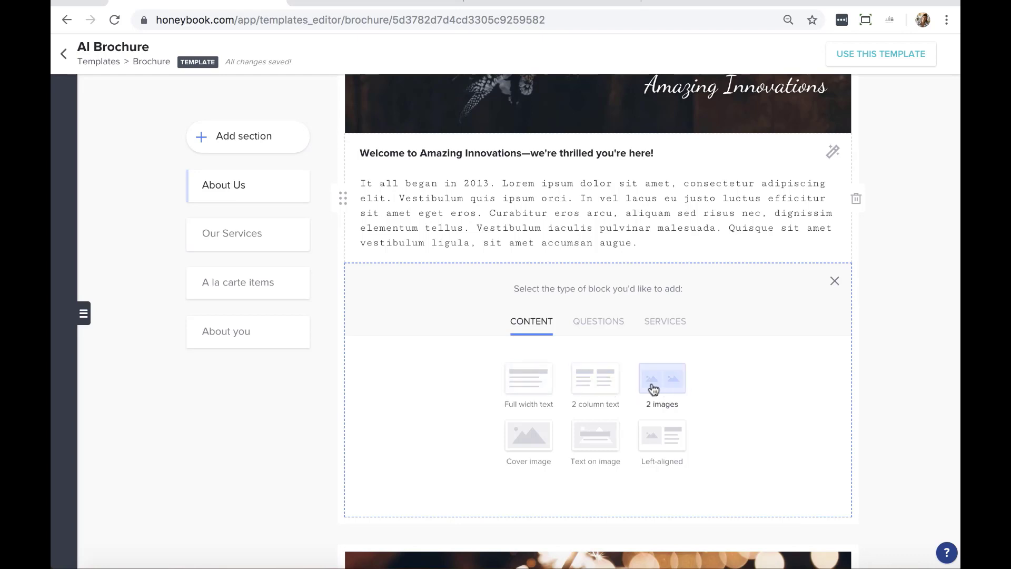
click(597, 321)
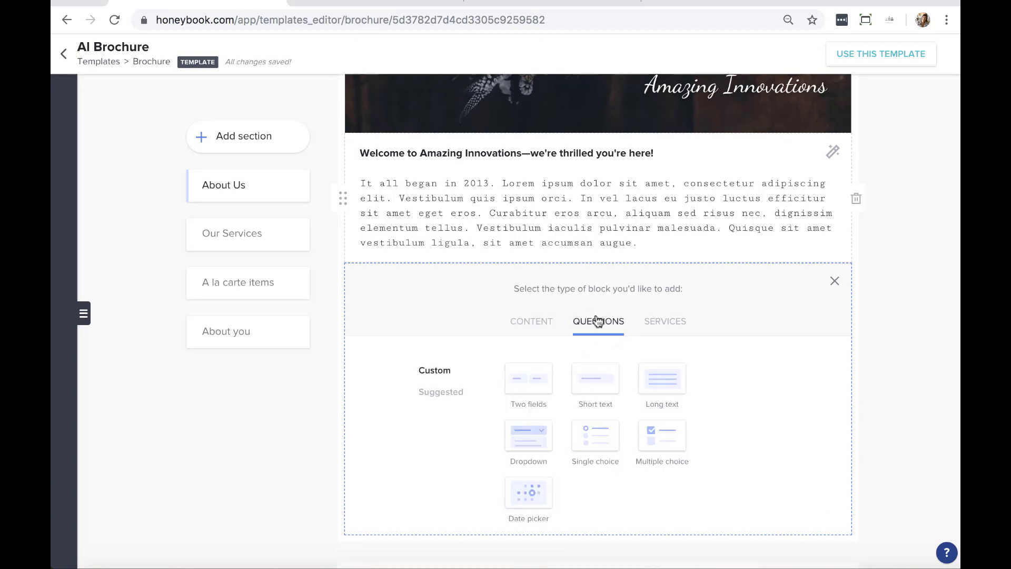
click(669, 324)
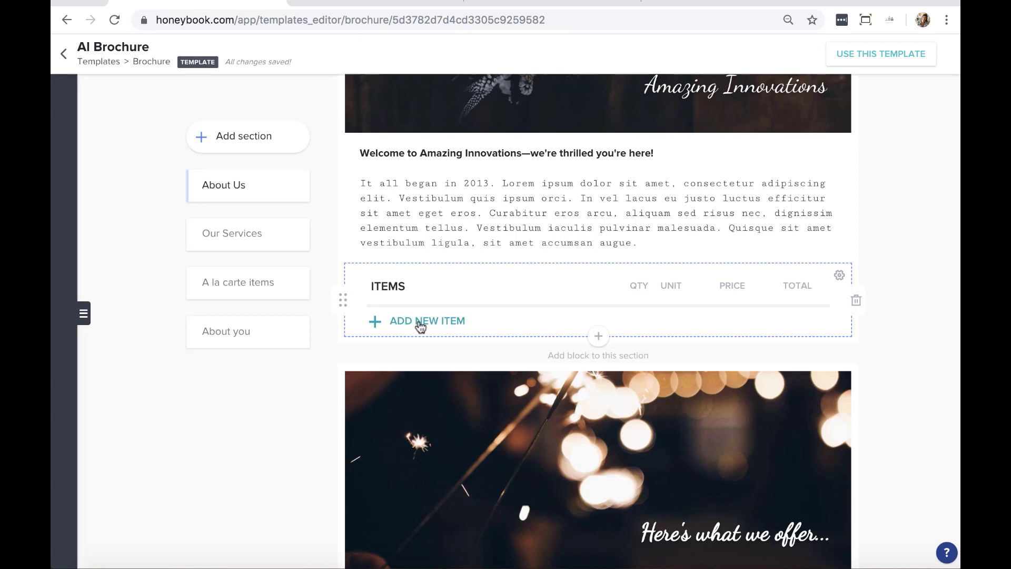
click(856, 300)
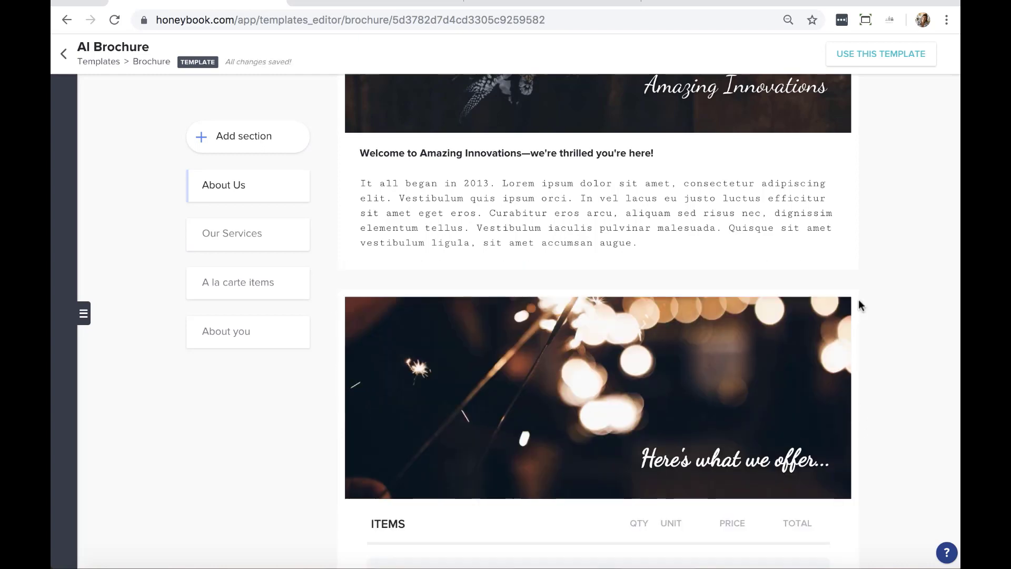
scroll(858, 306, down, 4)
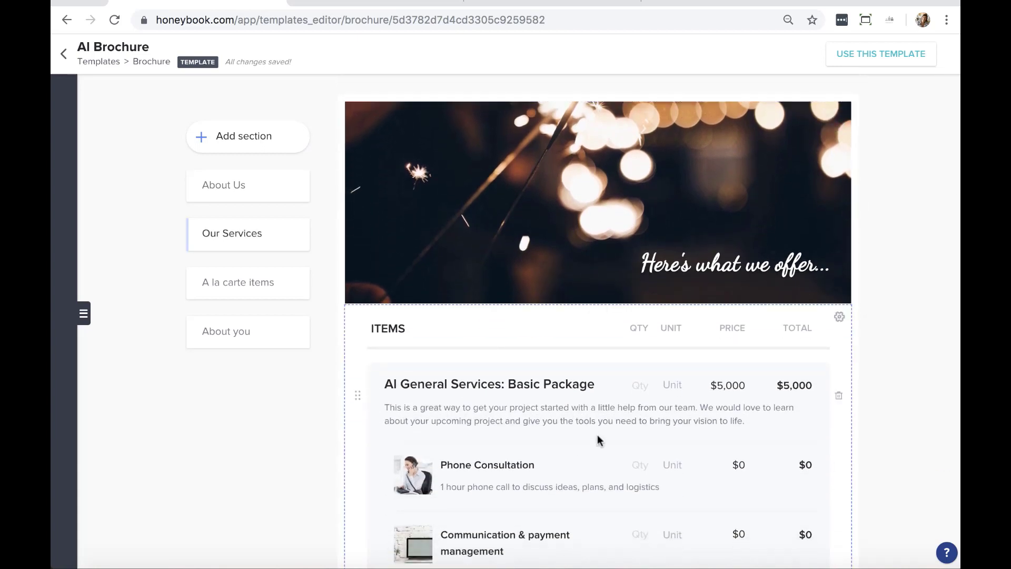
scroll(597, 434, down, 1)
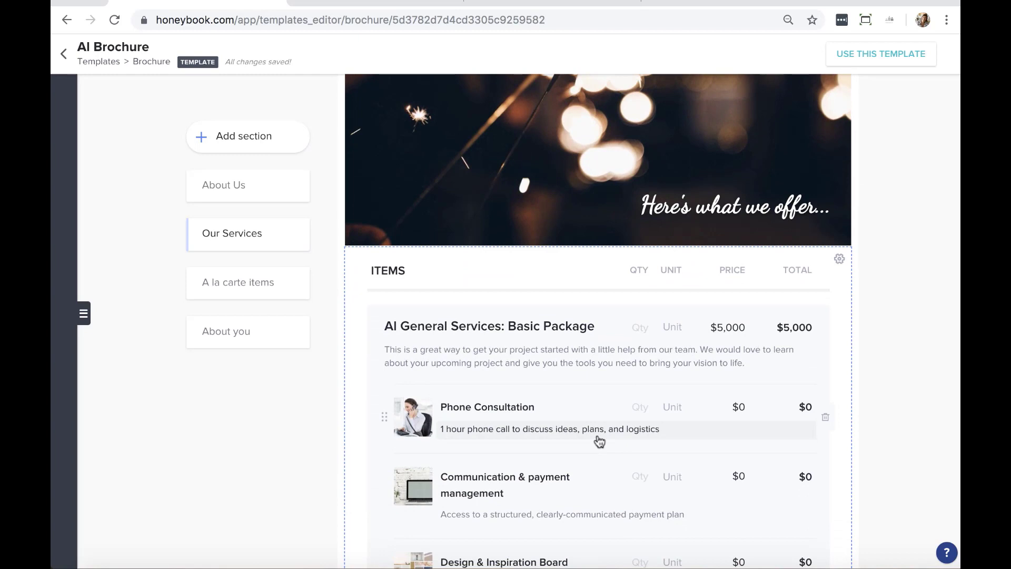
scroll(598, 440, down, 3)
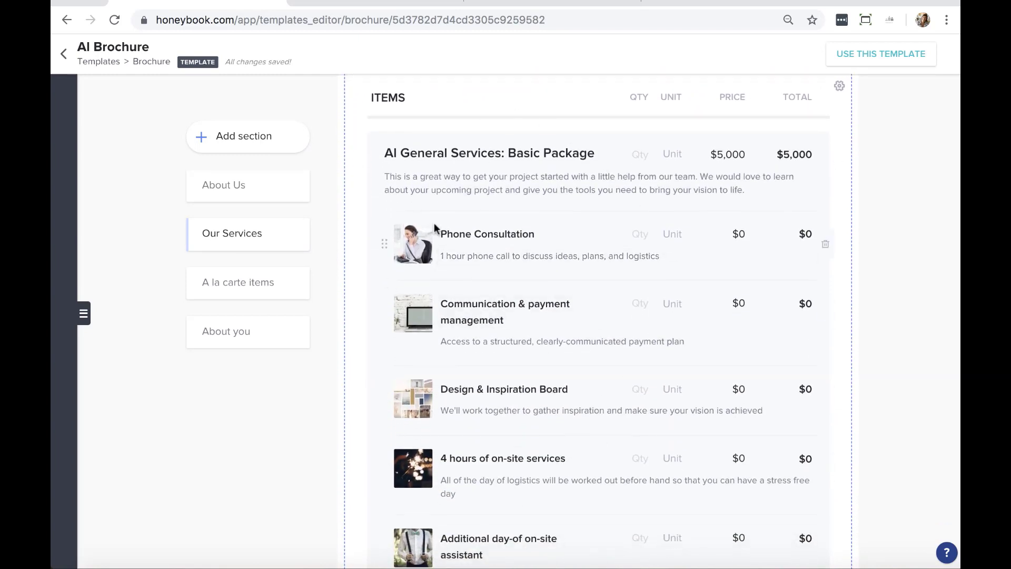
scroll(433, 223, down, 6)
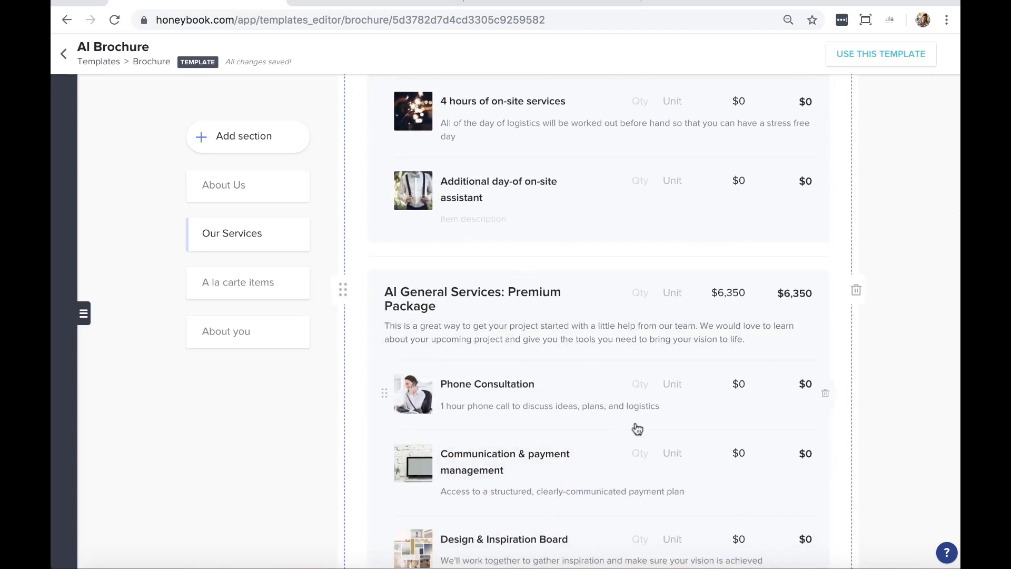
scroll(729, 435, up, 6)
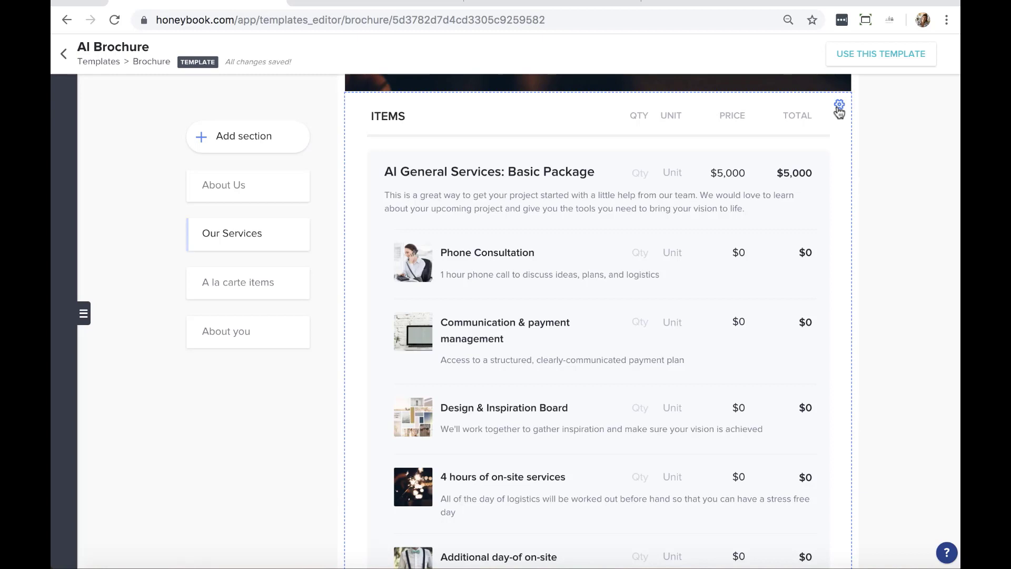
Enable 'At least one selection required' in the Items block's Services Settings
click(839, 106)
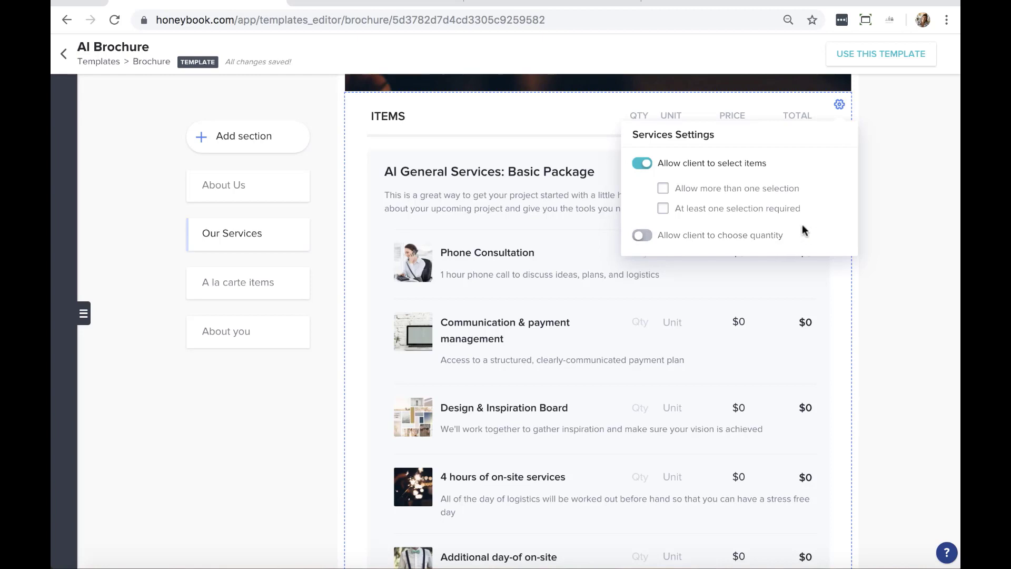
click(767, 218)
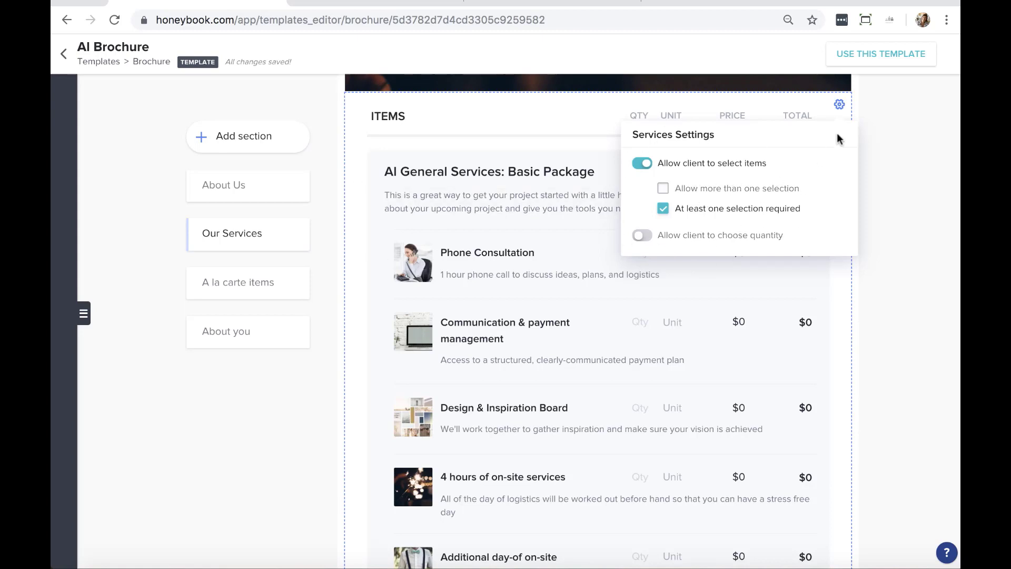
Close the Services Settings and add a new item below the Premium Package items
click(840, 104)
scroll(890, 311, down, 2)
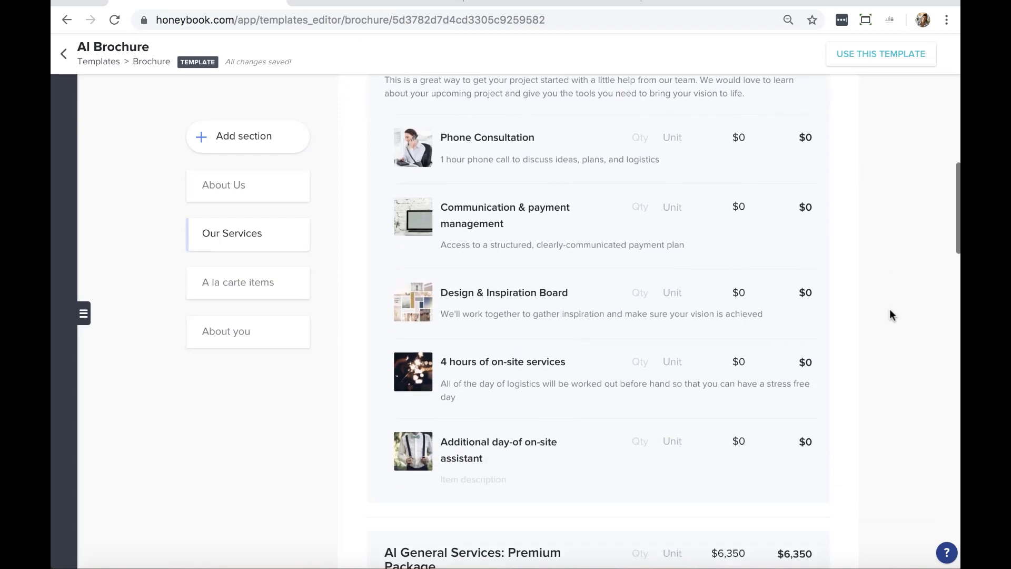
scroll(889, 314, down, 5)
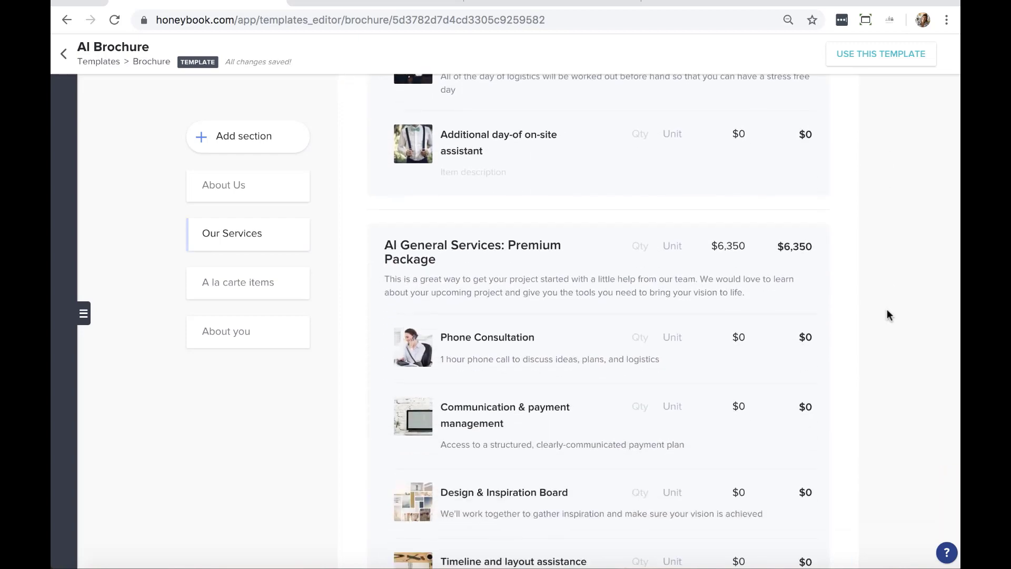
scroll(594, 300, down, 7)
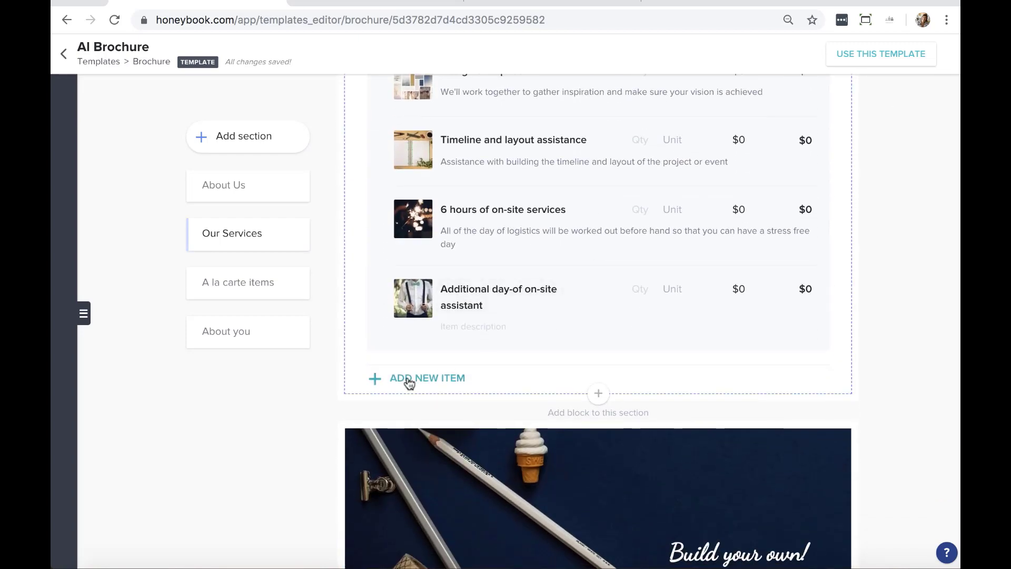
click(410, 380)
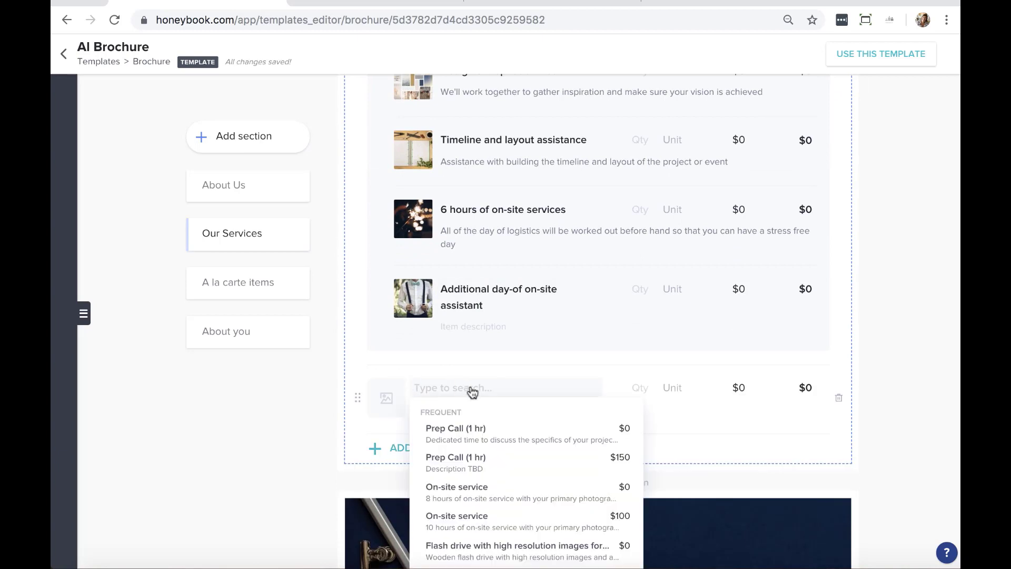
Dismiss the item suggestions and delete the resulting blank item row
scroll(487, 449, down, 3)
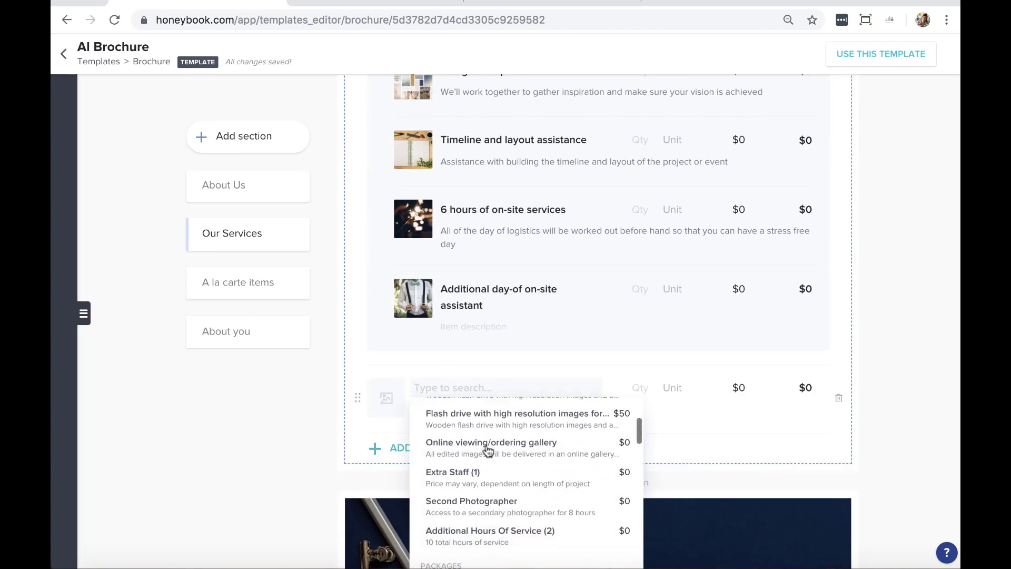
scroll(487, 449, down, 3)
scroll(489, 458, down, 1)
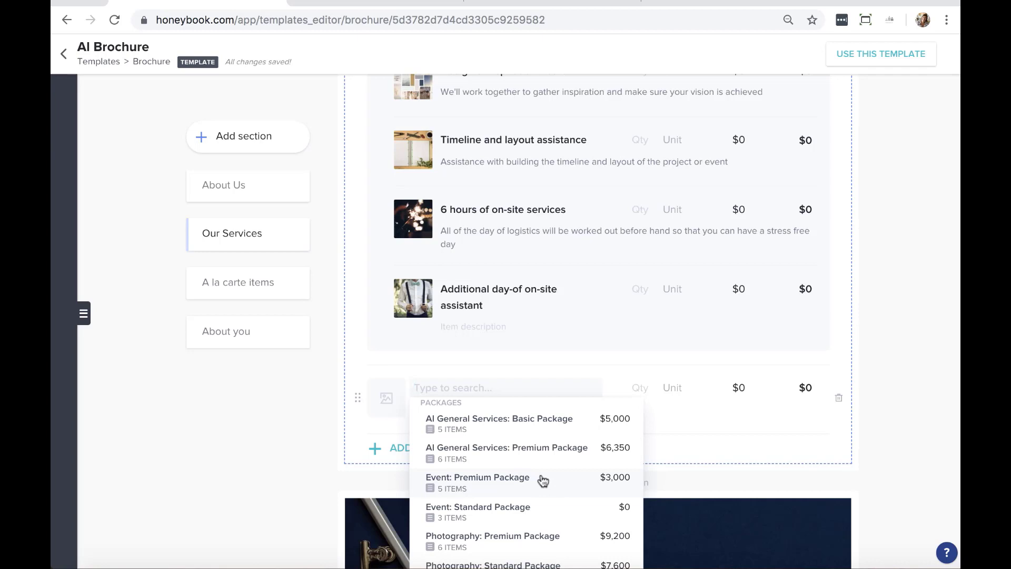
scroll(543, 481, down, 1)
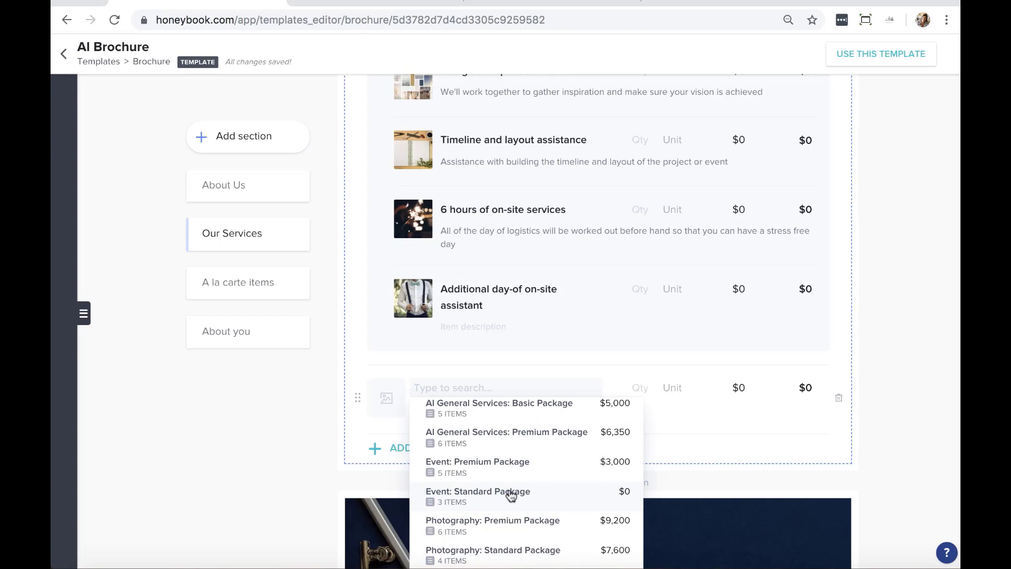
scroll(526, 513, down, 5)
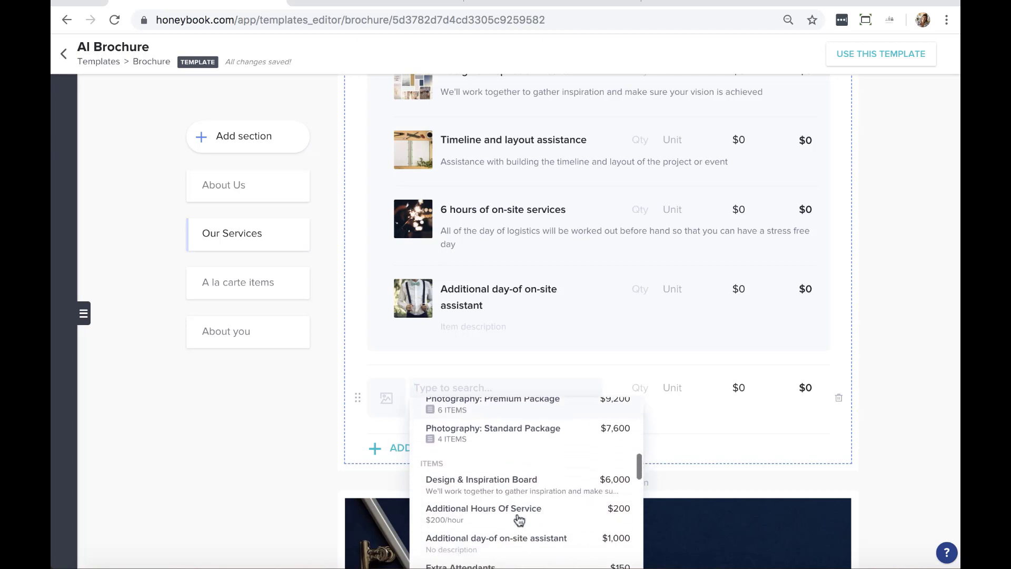
click(942, 440)
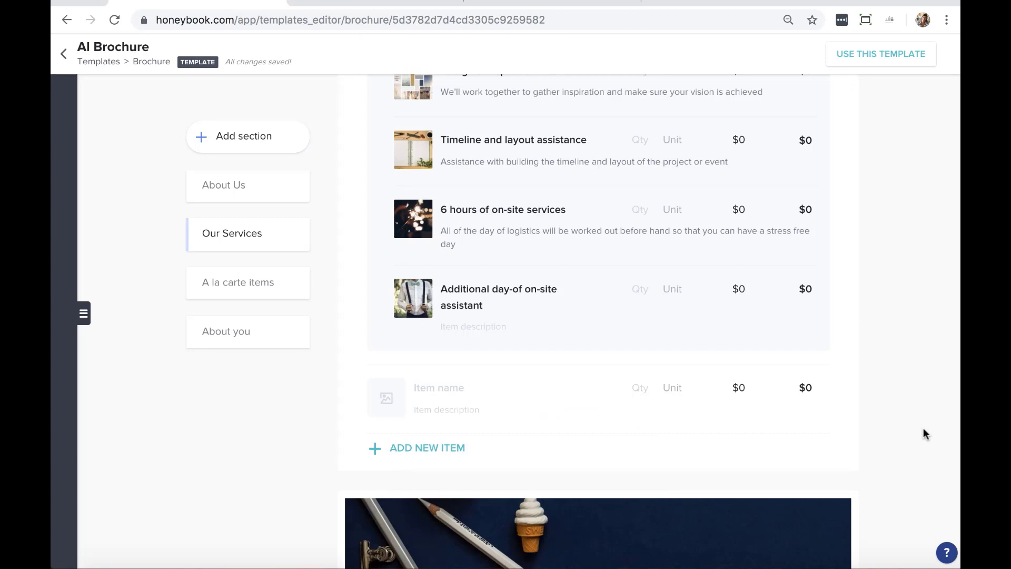
click(839, 399)
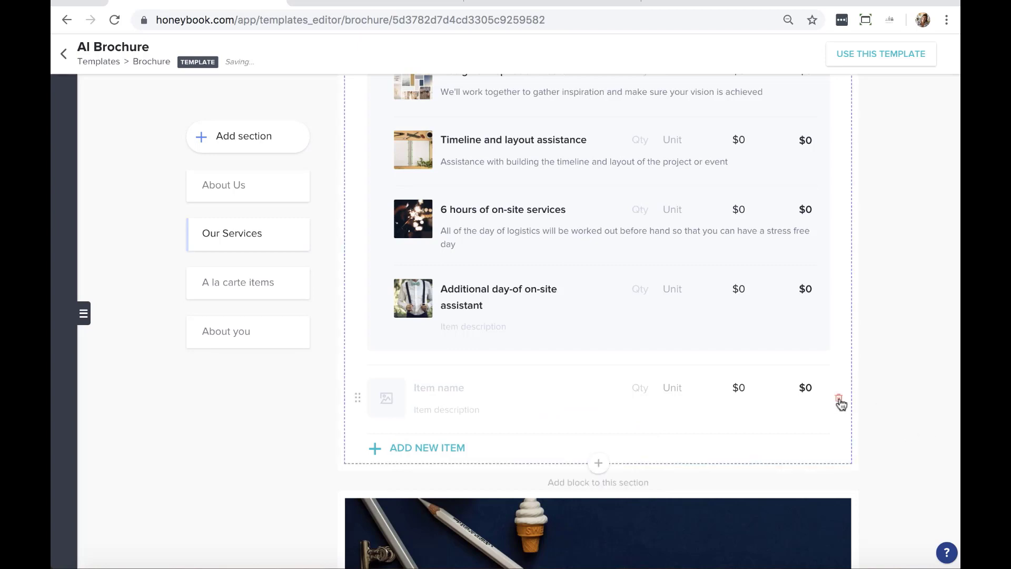
scroll(841, 403, down, 4)
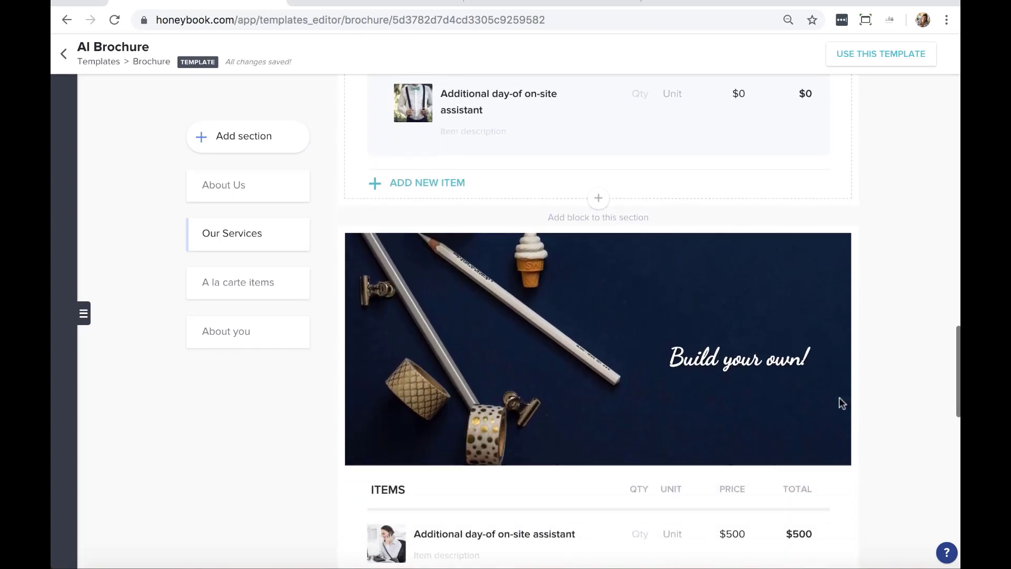
scroll(841, 404, down, 3)
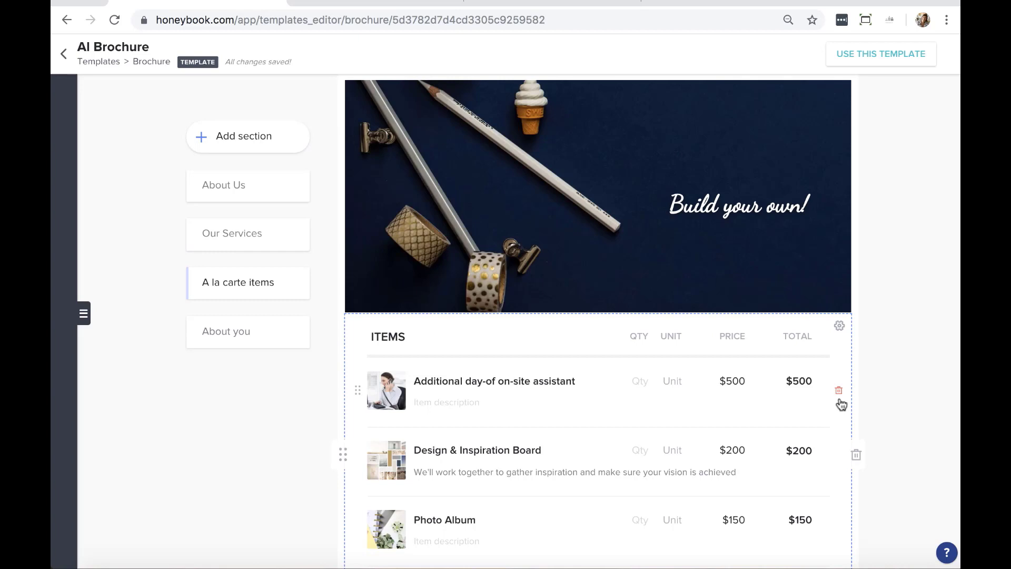
scroll(679, 363, down, 1)
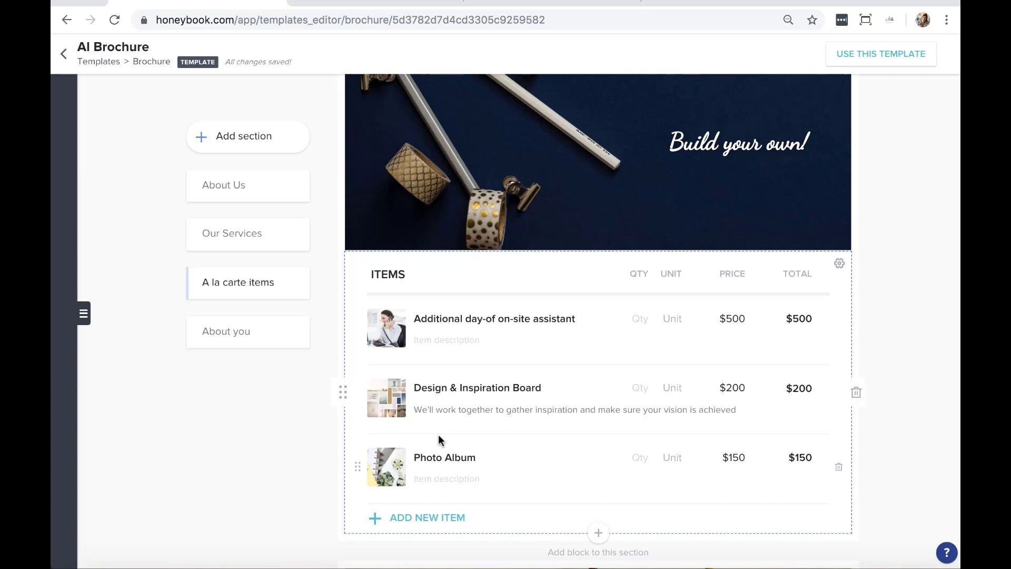
scroll(439, 434, up, 10)
scroll(458, 422, up, 3)
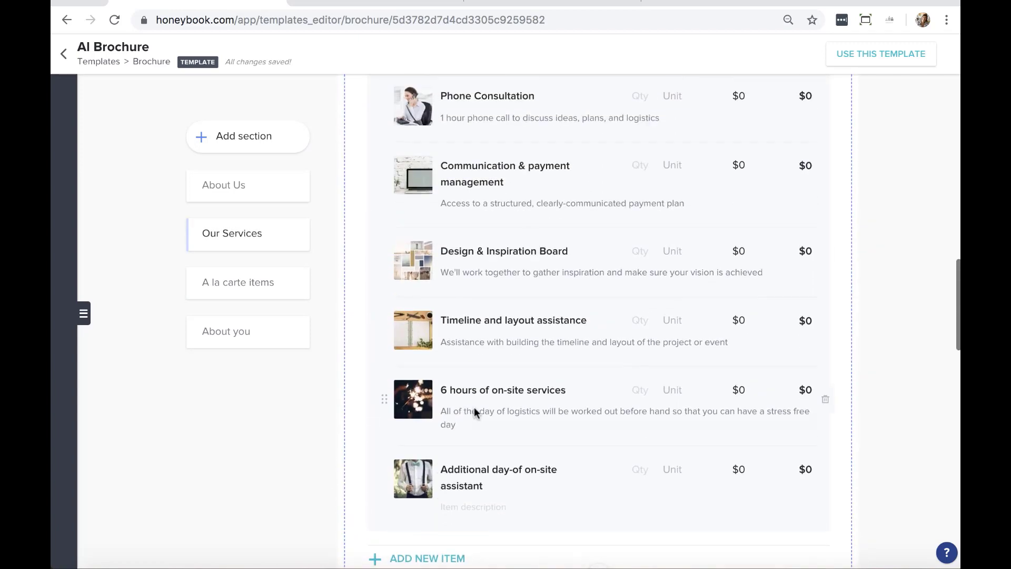
scroll(514, 284, down, 1)
scroll(507, 216, up, 4)
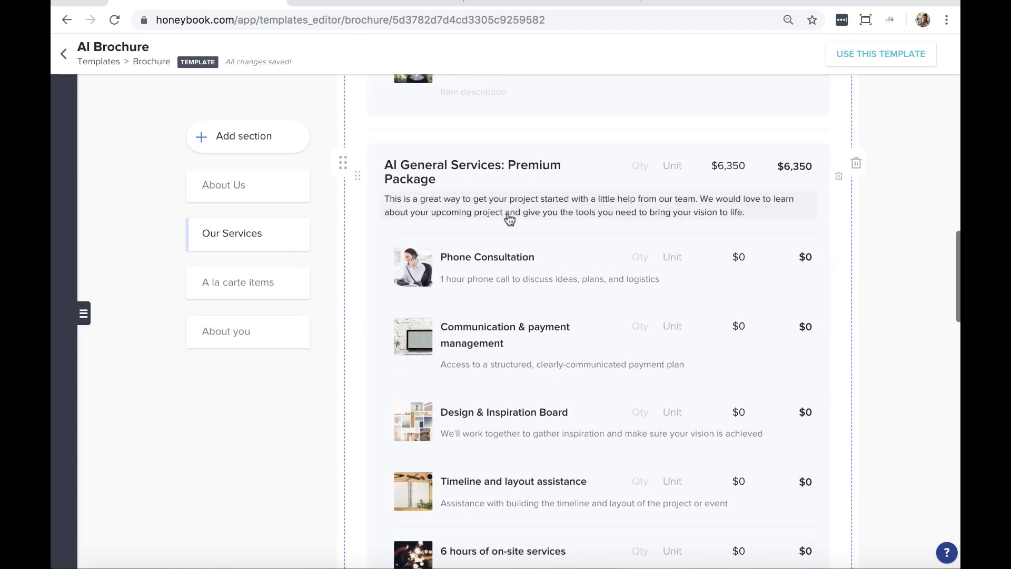
scroll(507, 216, down, 10)
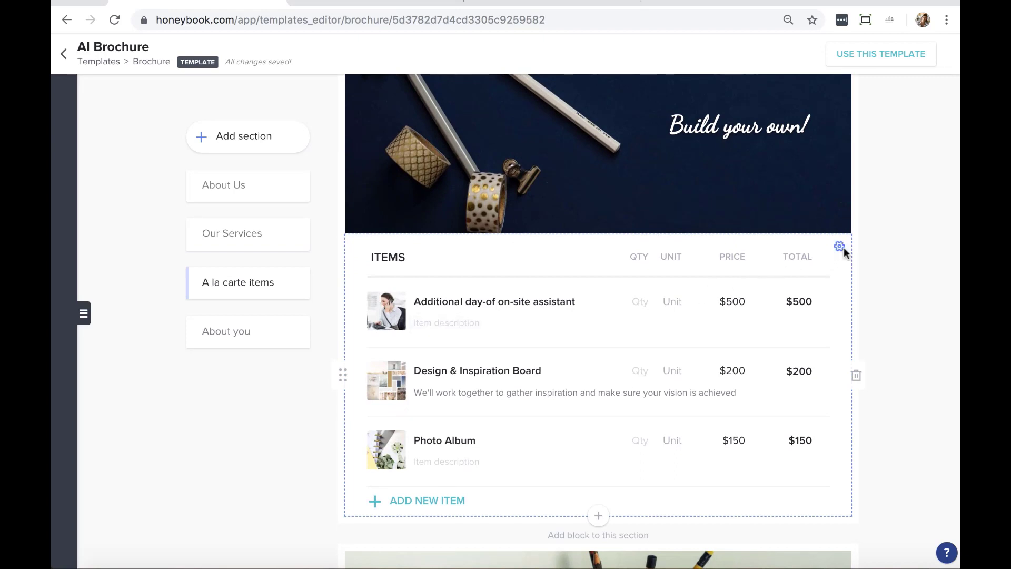
click(840, 247)
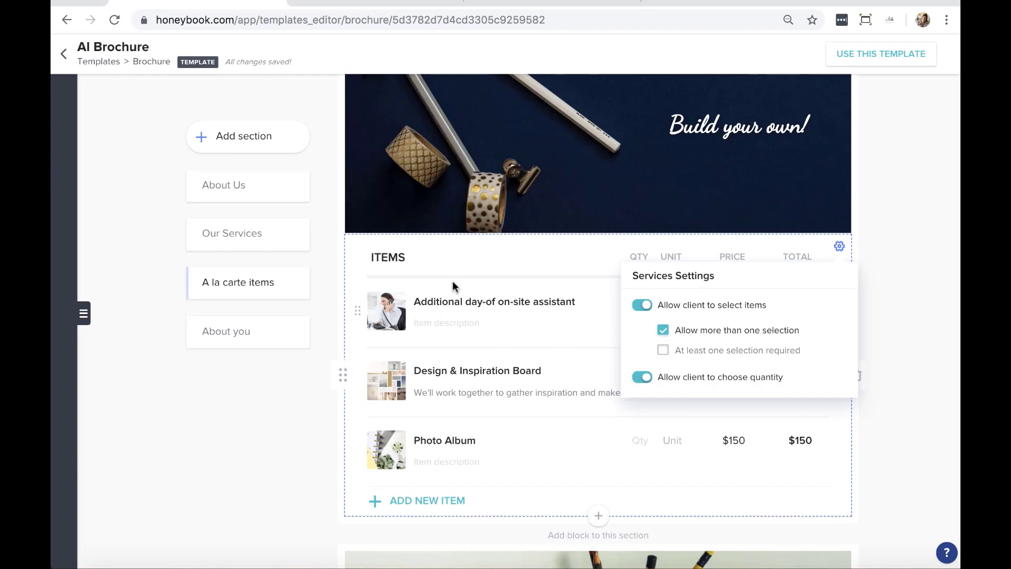
click(905, 393)
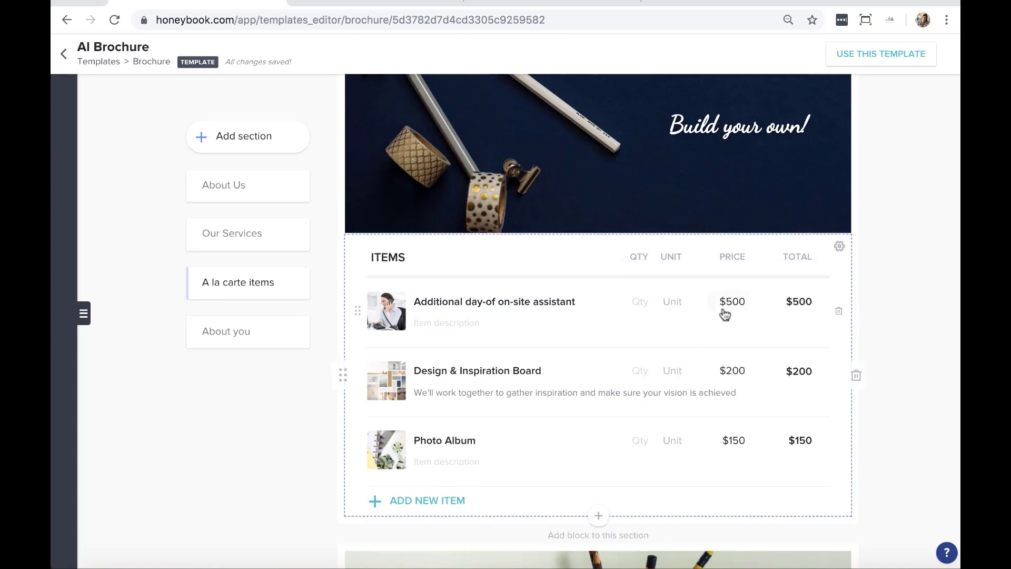
scroll(724, 314, down, 6)
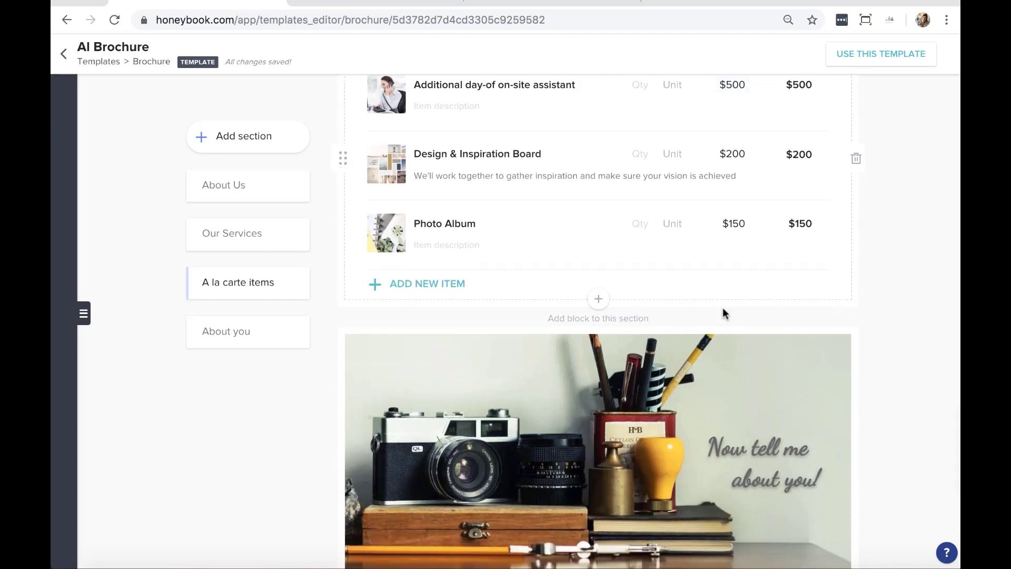
scroll(723, 309, down, 4)
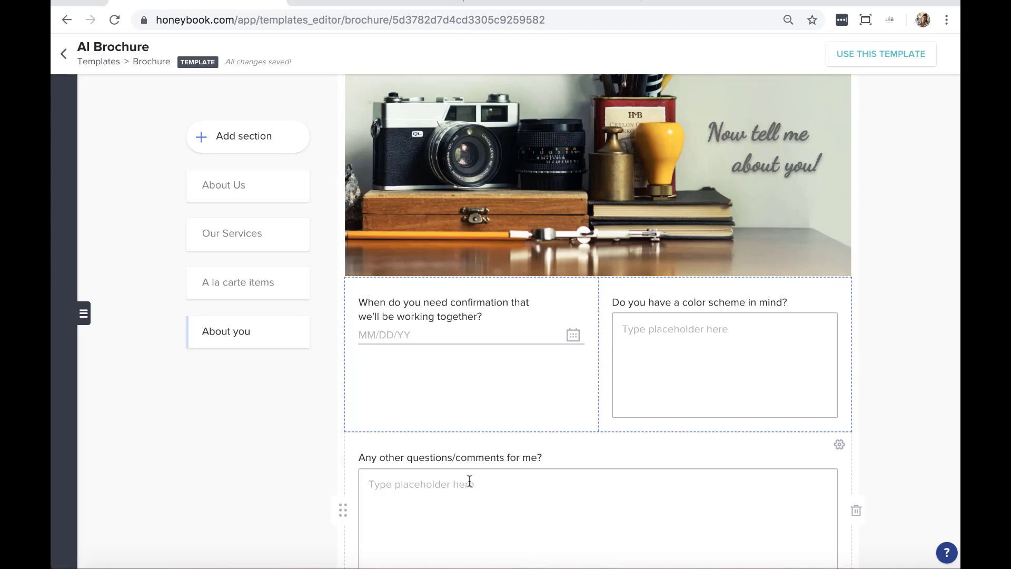
scroll(470, 481, down, 2)
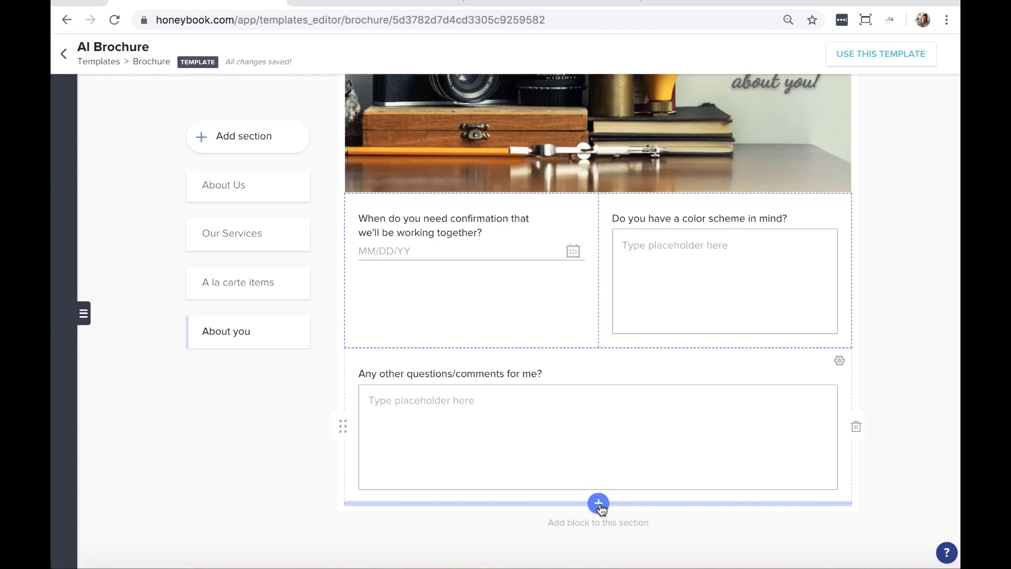
click(599, 504)
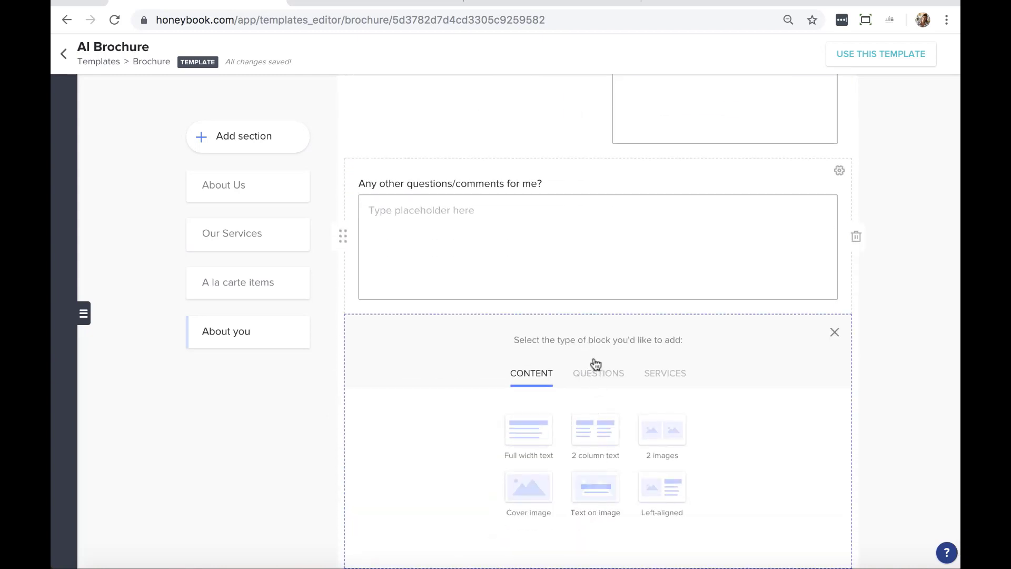
click(593, 381)
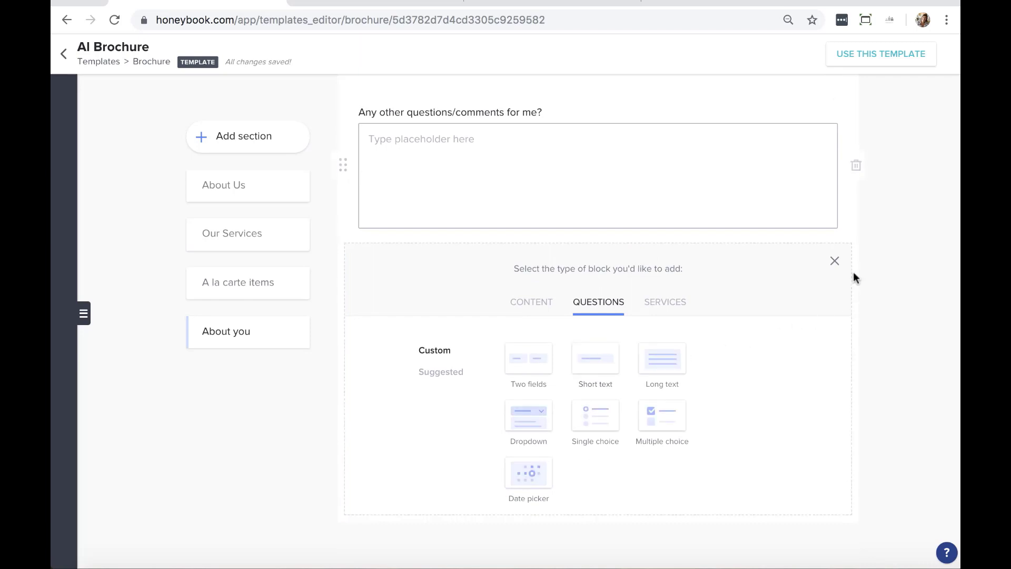
click(834, 261)
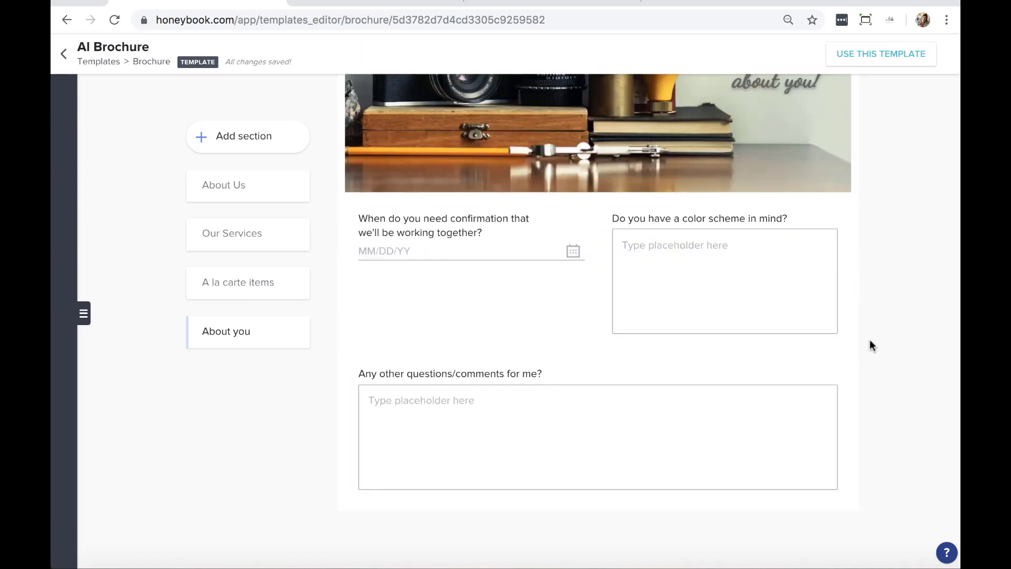
scroll(870, 345, up, 20)
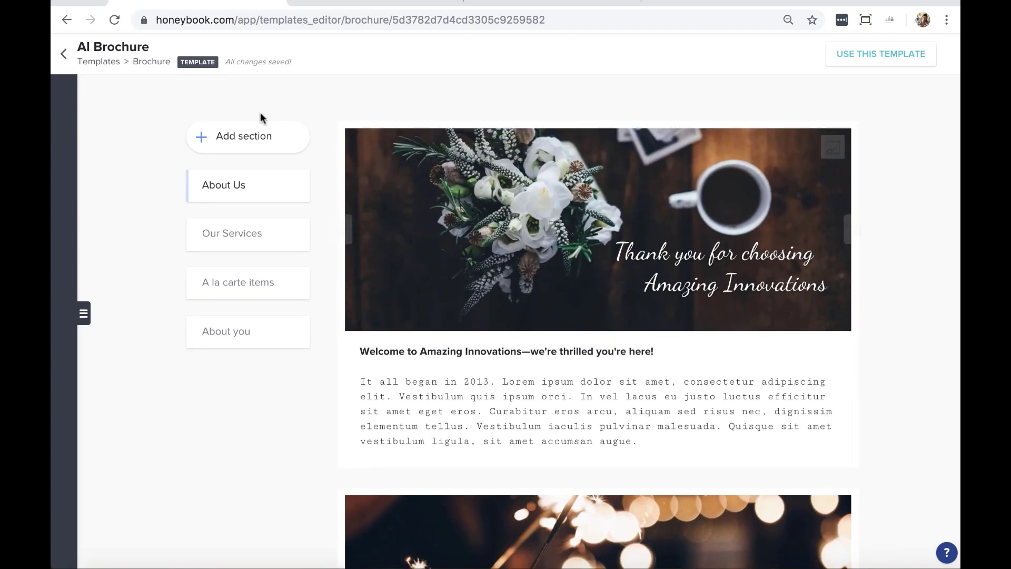
Go back to Templates and open the Email templates, showing the 3-Day File Reminder (default)
click(94, 69)
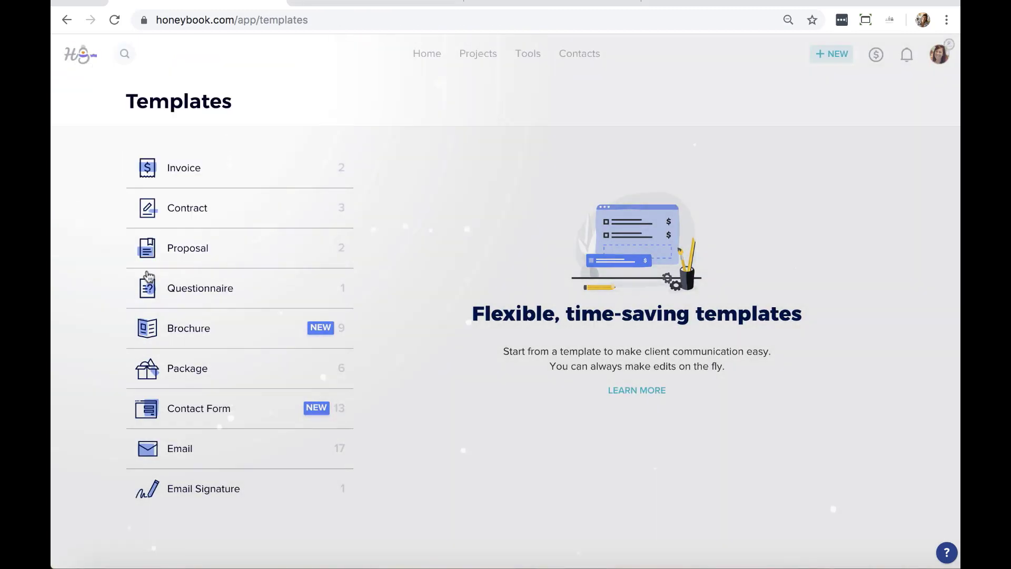
mouse_move(195, 447)
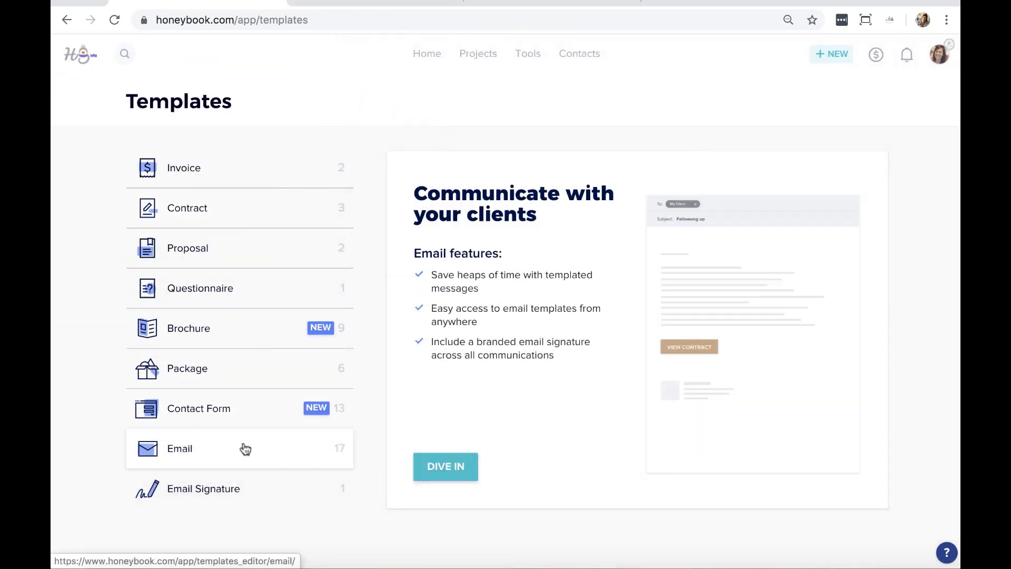
click(208, 446)
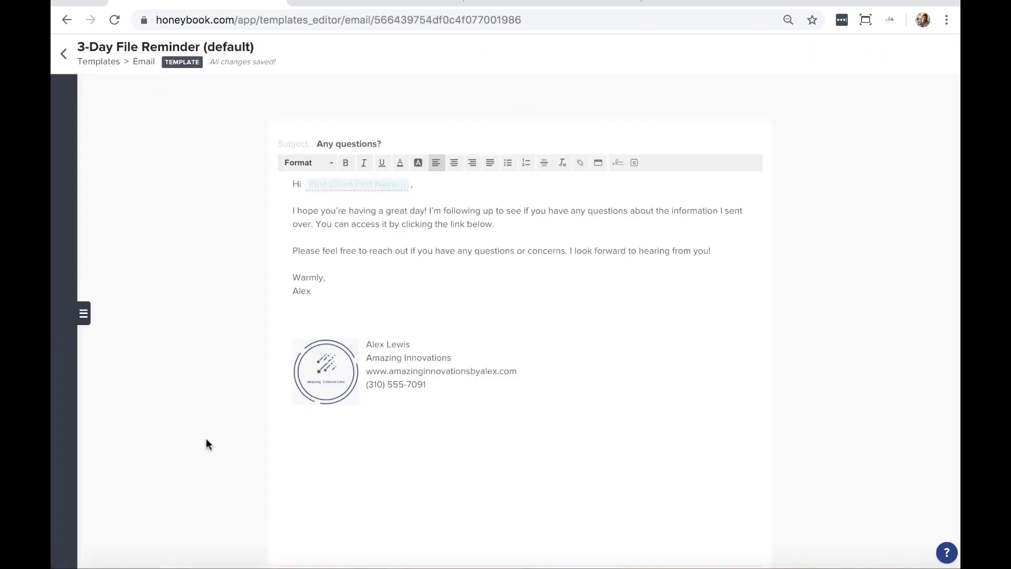
Insert a blank line before the 'Please feel free…' paragraph, then return to Templates
click(83, 313)
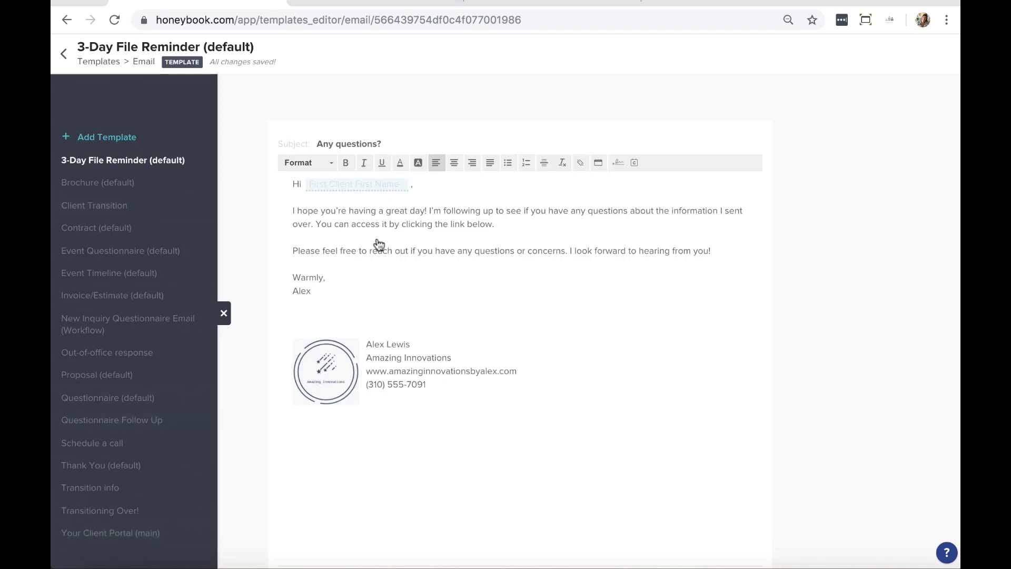
click(294, 252)
key(Return)
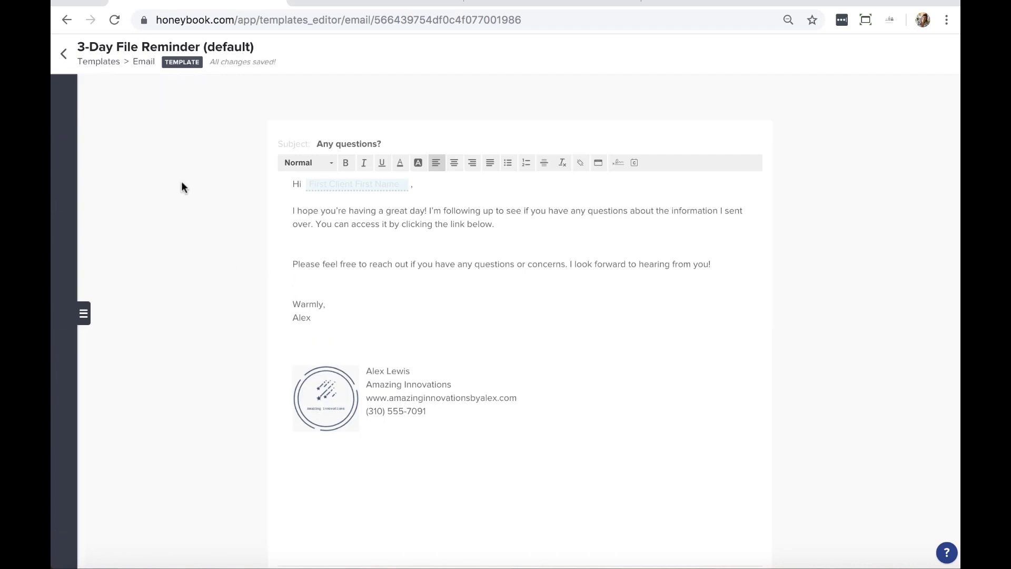
click(100, 62)
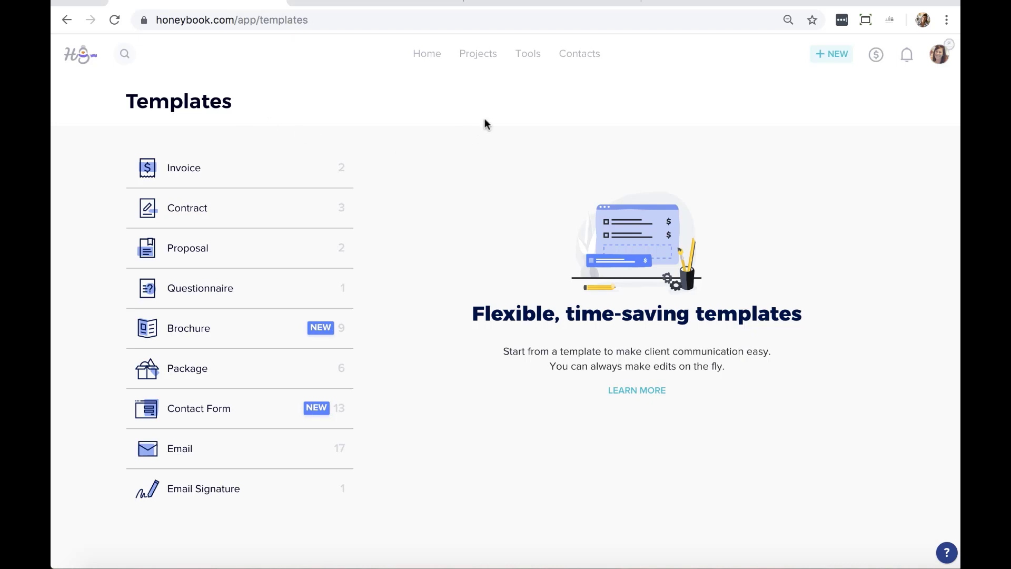
Open the Contact Form from the Tools menu and close its Settings panel
click(526, 56)
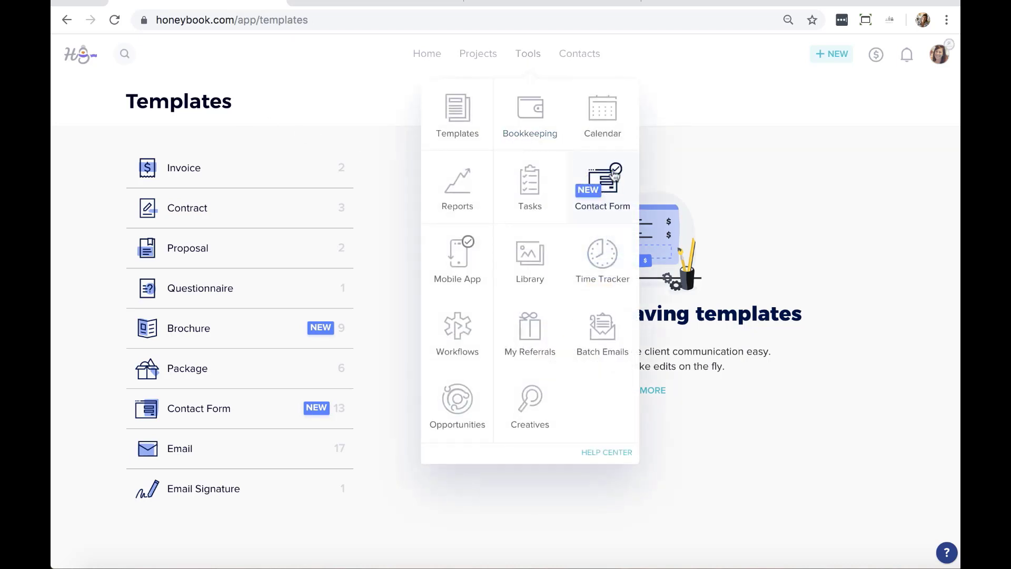
click(606, 186)
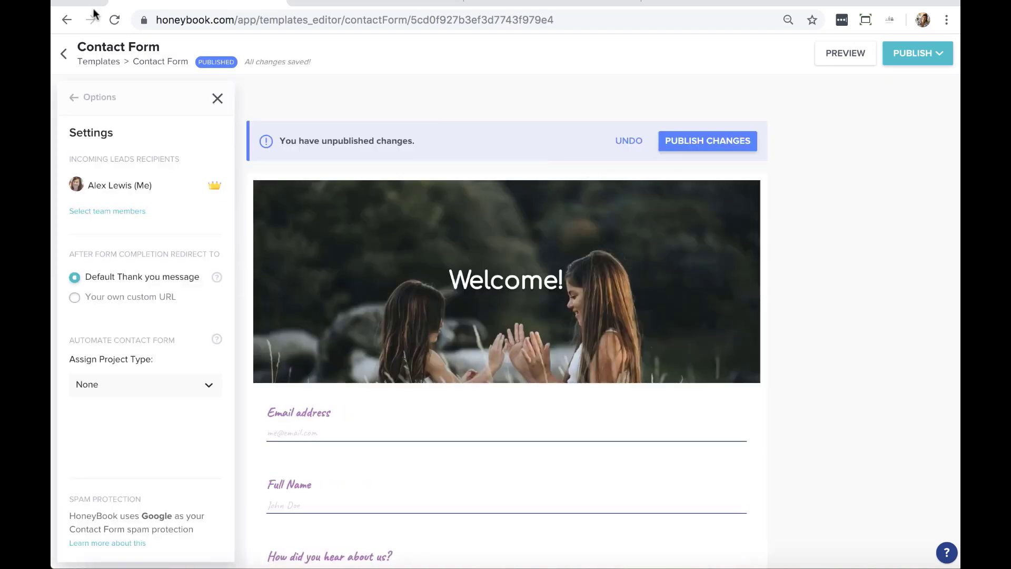
click(217, 98)
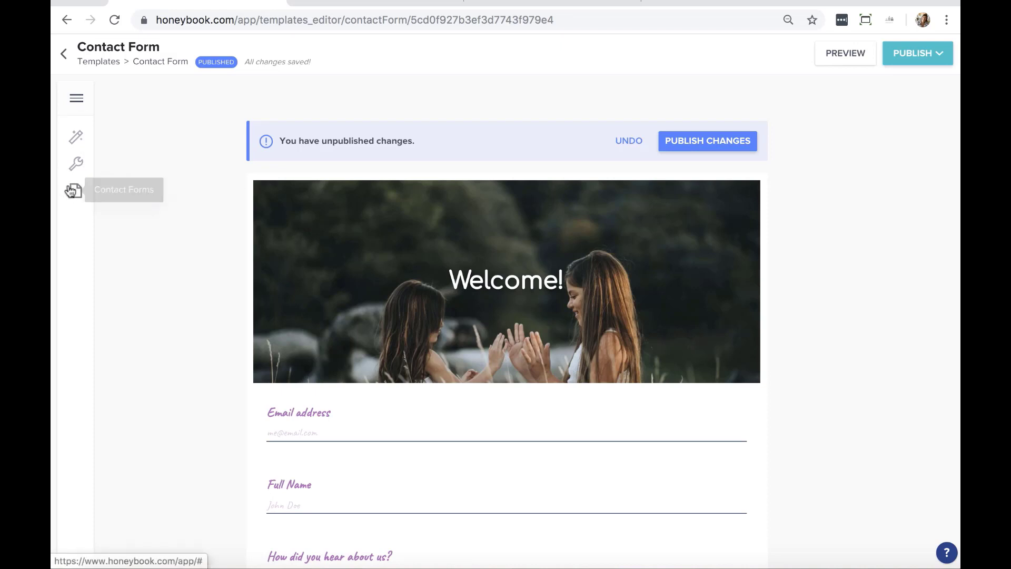
Pick Planner Contact Form from the sidebar's Contact Forms list
click(80, 199)
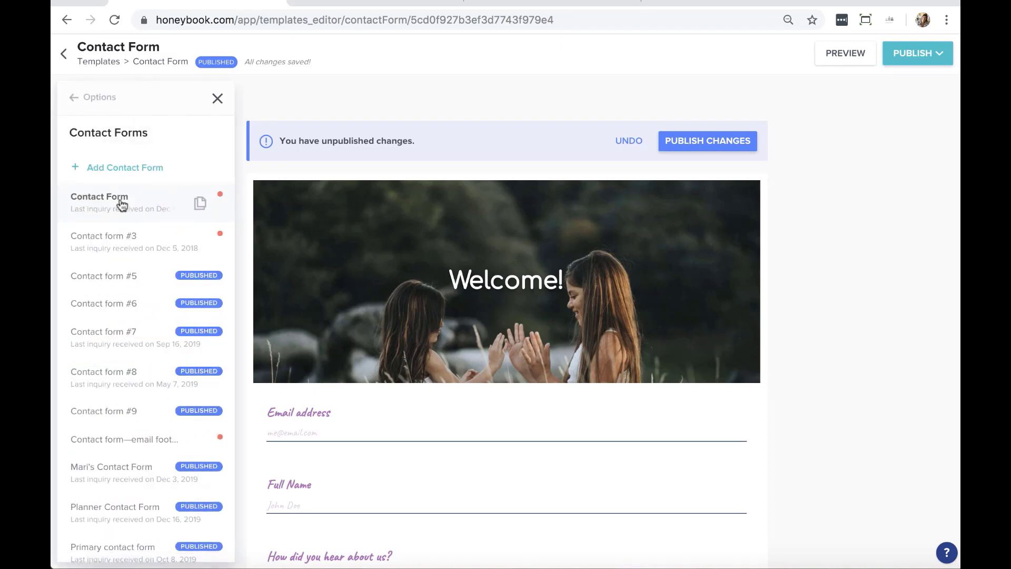
scroll(118, 205, down, 3)
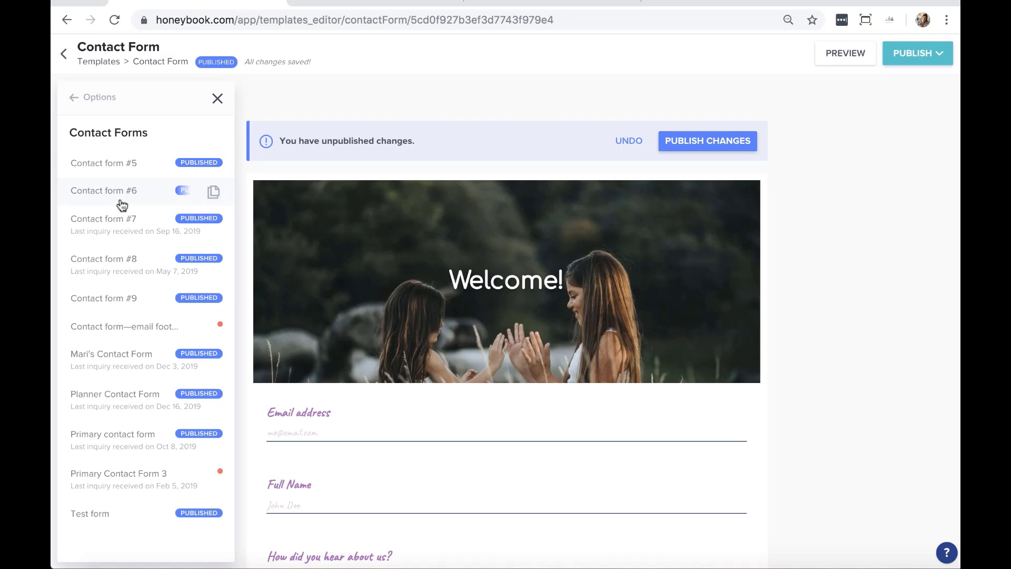
scroll(117, 365, up, 3)
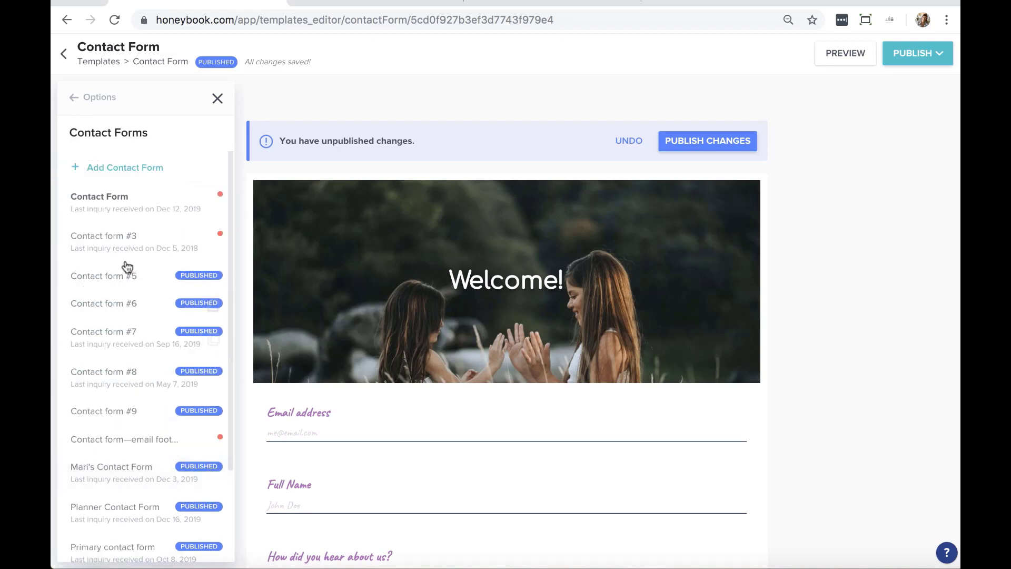
scroll(117, 355, down, 3)
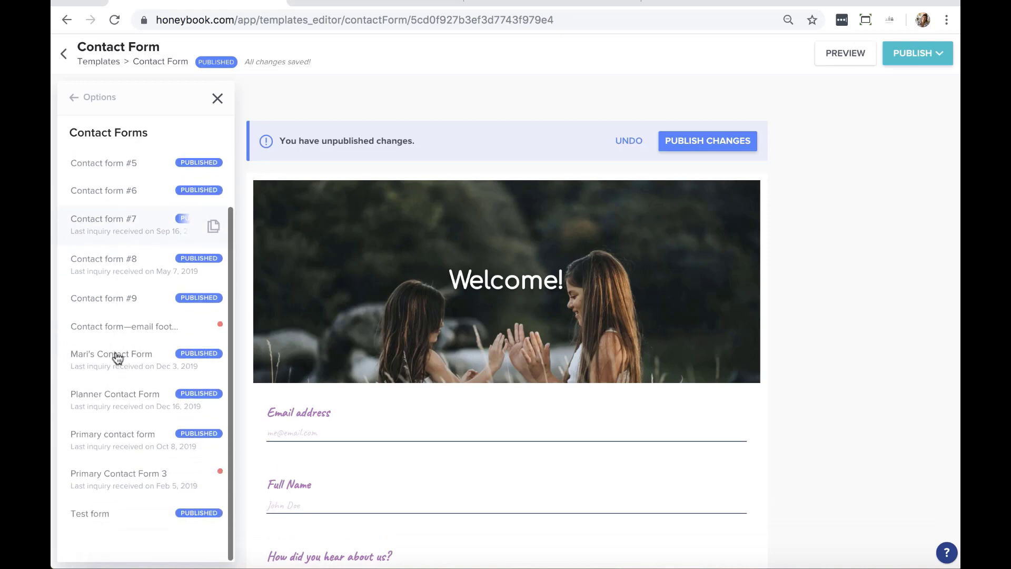
click(110, 404)
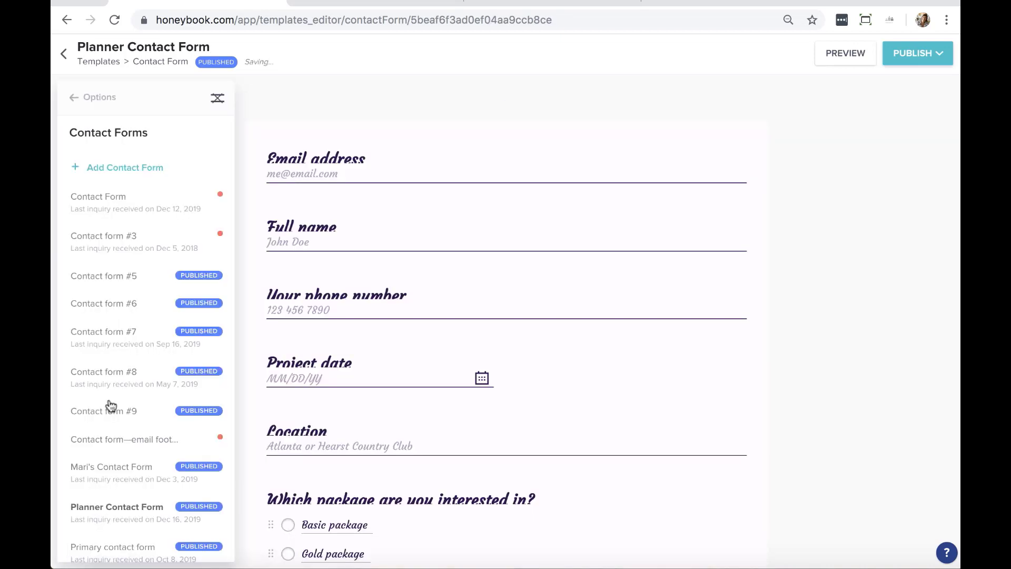
Close the Contact Forms panel and scroll the Planner Contact Form fields down to Project Date
click(217, 98)
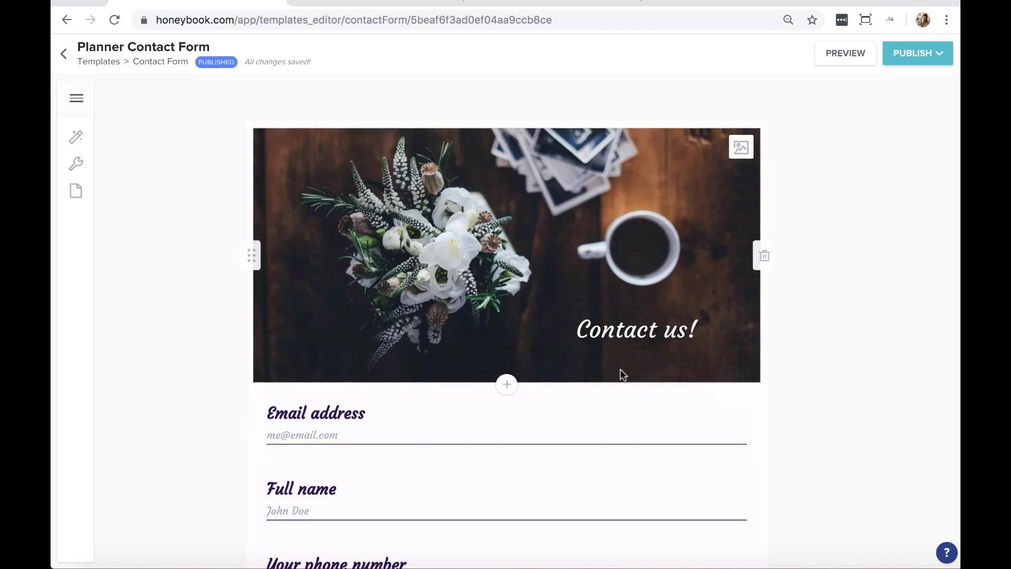
scroll(655, 344, down, 1)
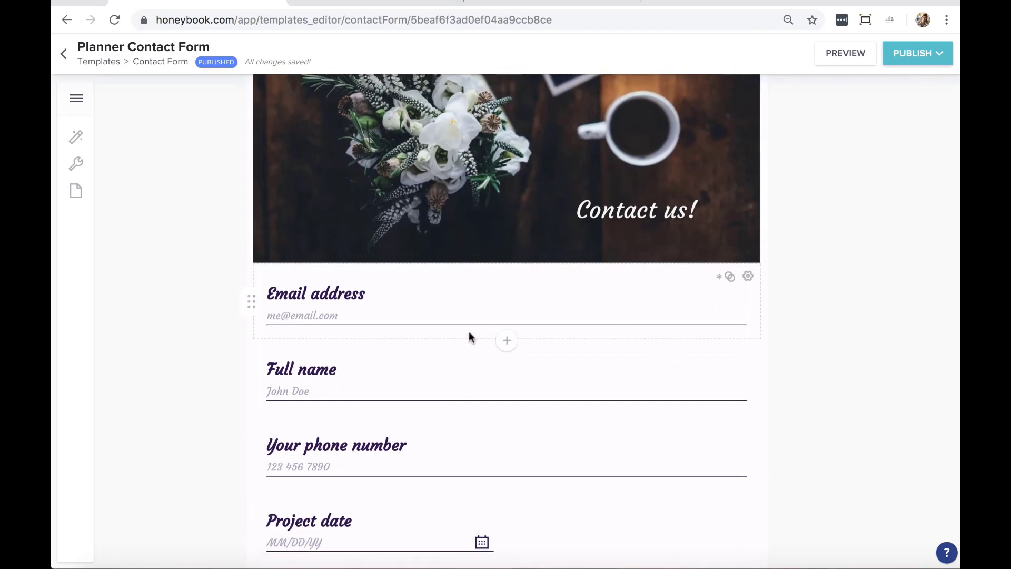
scroll(469, 335, down, 4)
scroll(469, 330, down, 3)
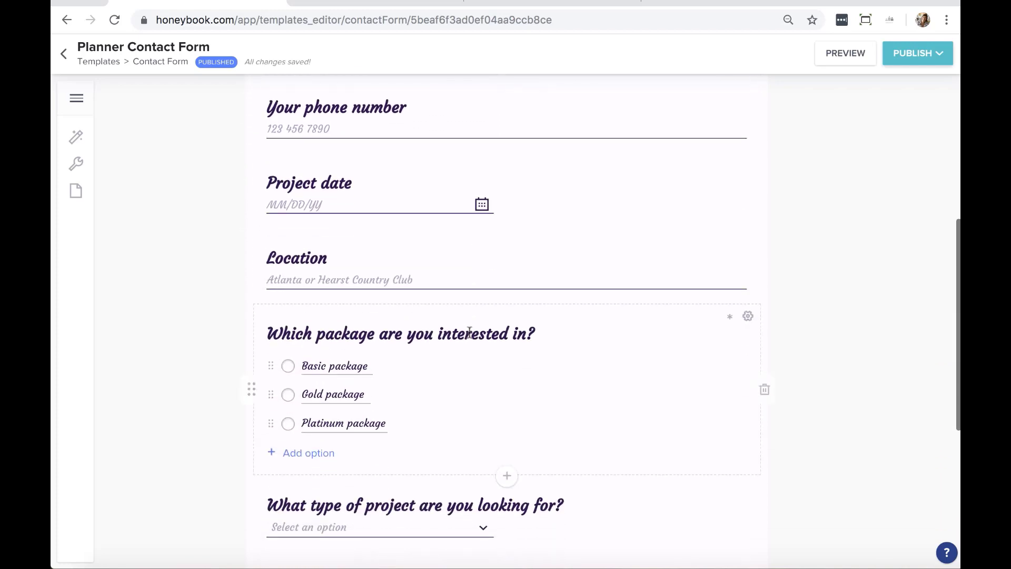
scroll(468, 332, up, 6)
scroll(579, 416, down, 1)
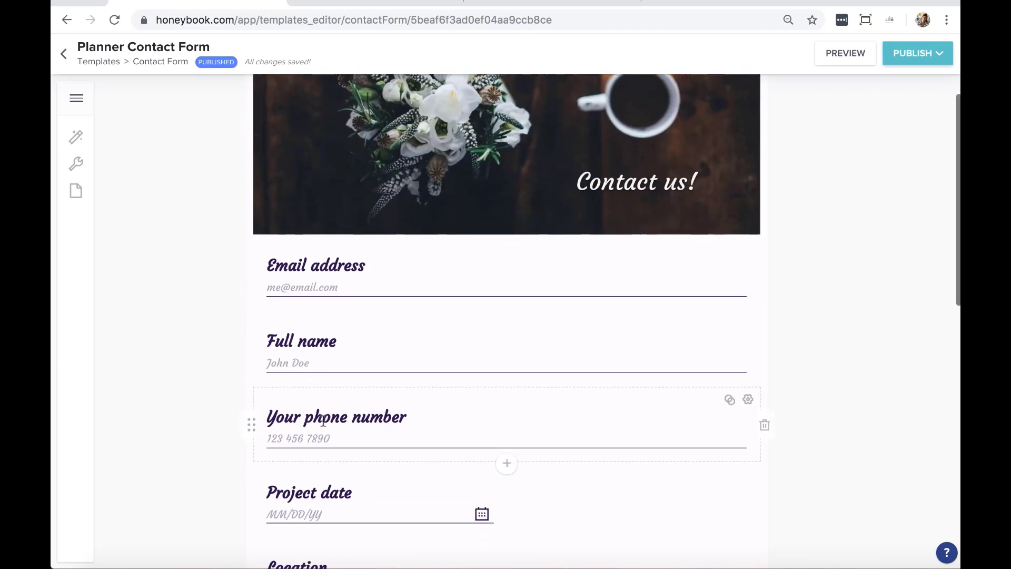
scroll(580, 351, down, 1)
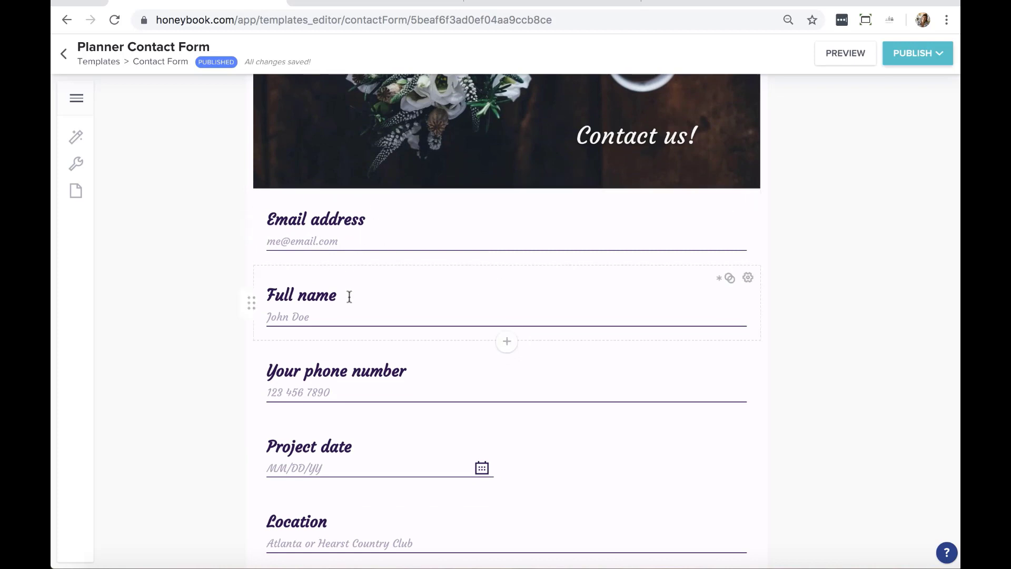
scroll(349, 296, down, 1)
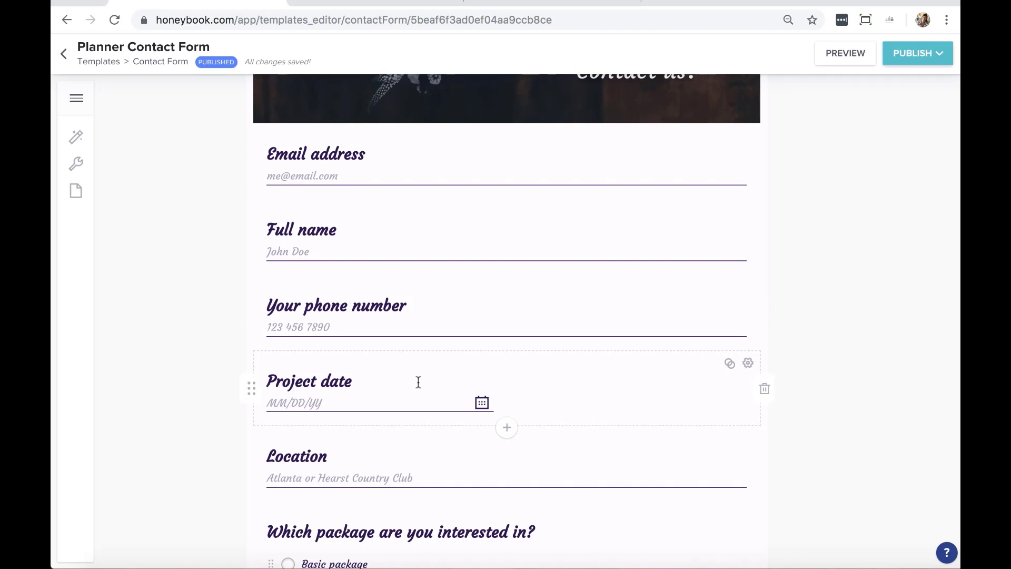
Switch on Is Required for the Project date question and close its settings
mouse_move(730, 369)
click(748, 363)
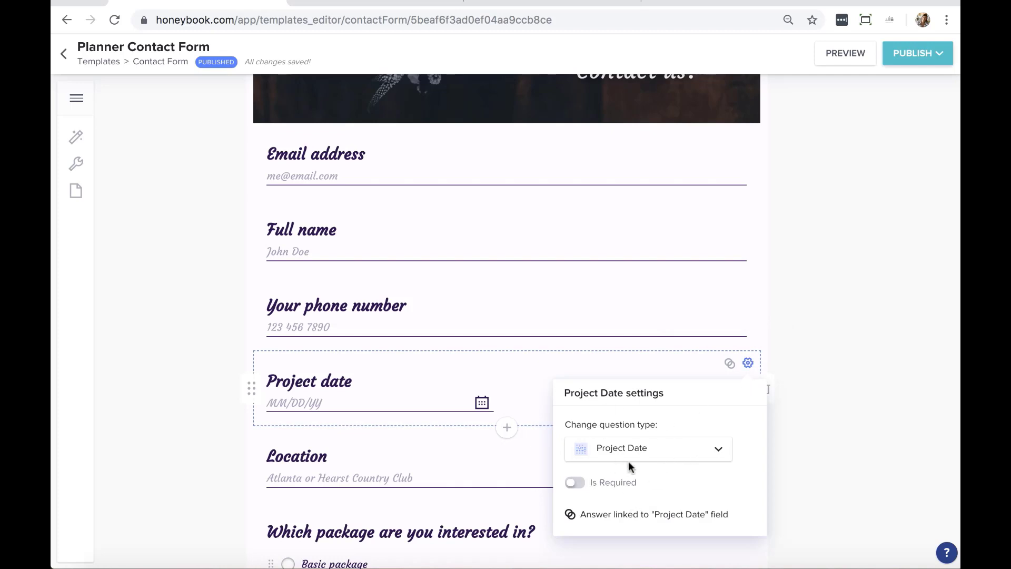
click(577, 483)
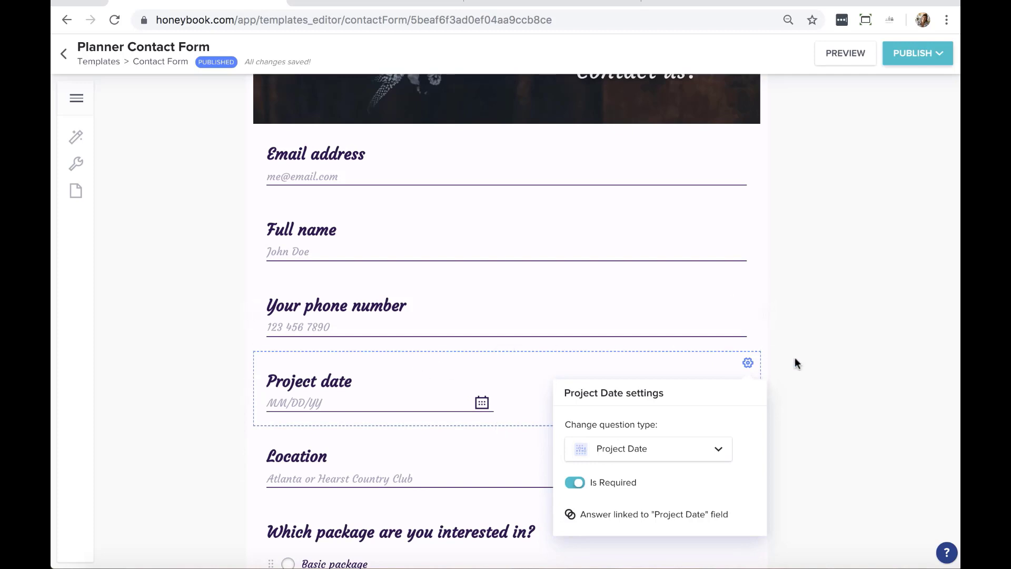
click(828, 384)
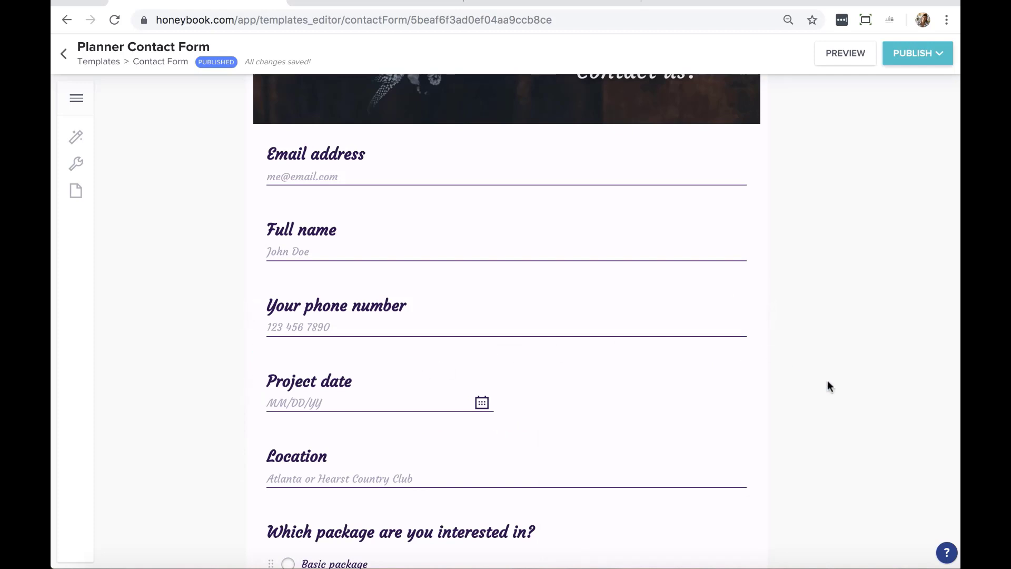
scroll(826, 380, down, 2)
scroll(718, 346, down, 1)
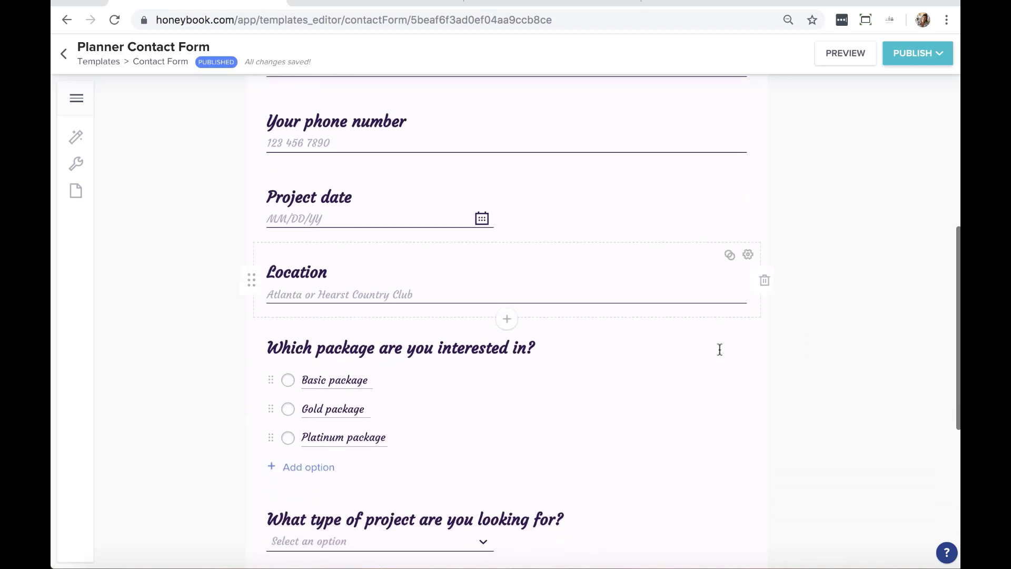
scroll(719, 350, down, 1)
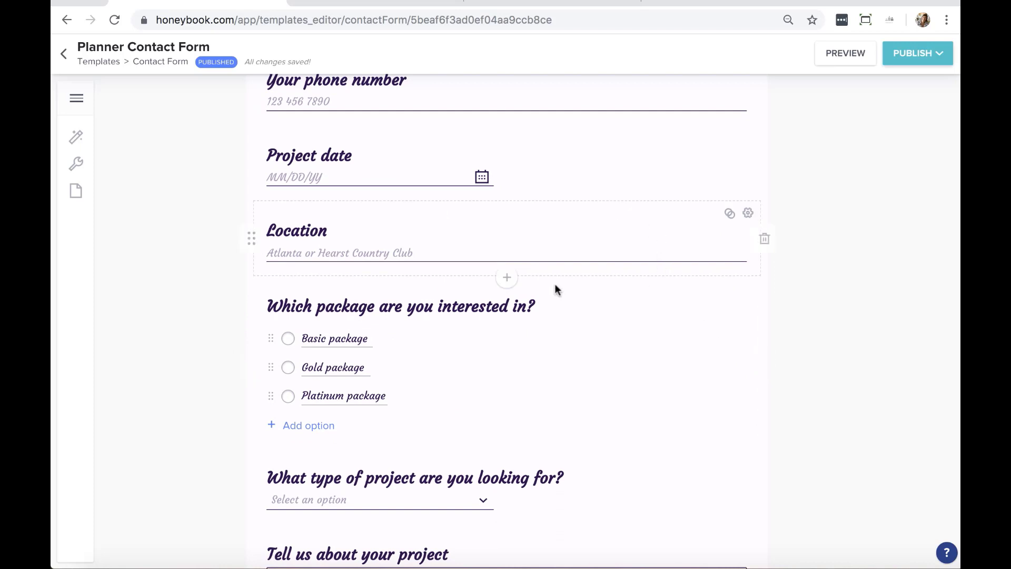
click(507, 279)
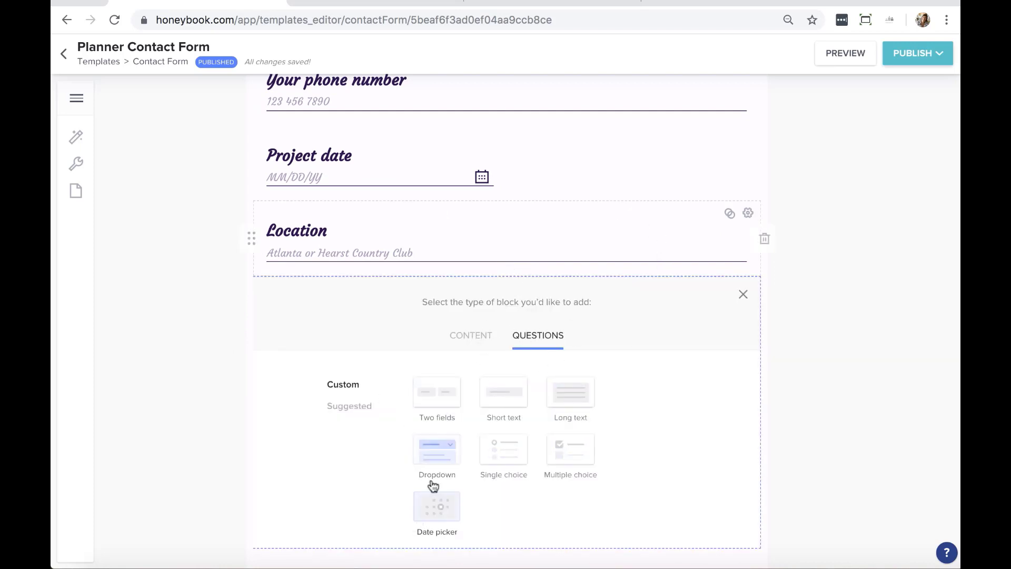
click(477, 337)
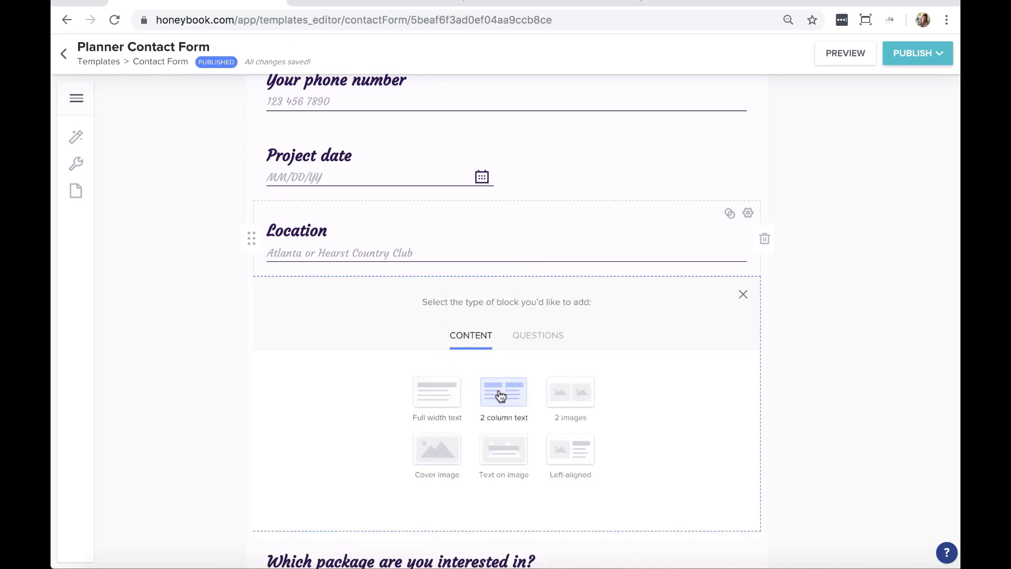
click(743, 294)
scroll(797, 367, down, 1)
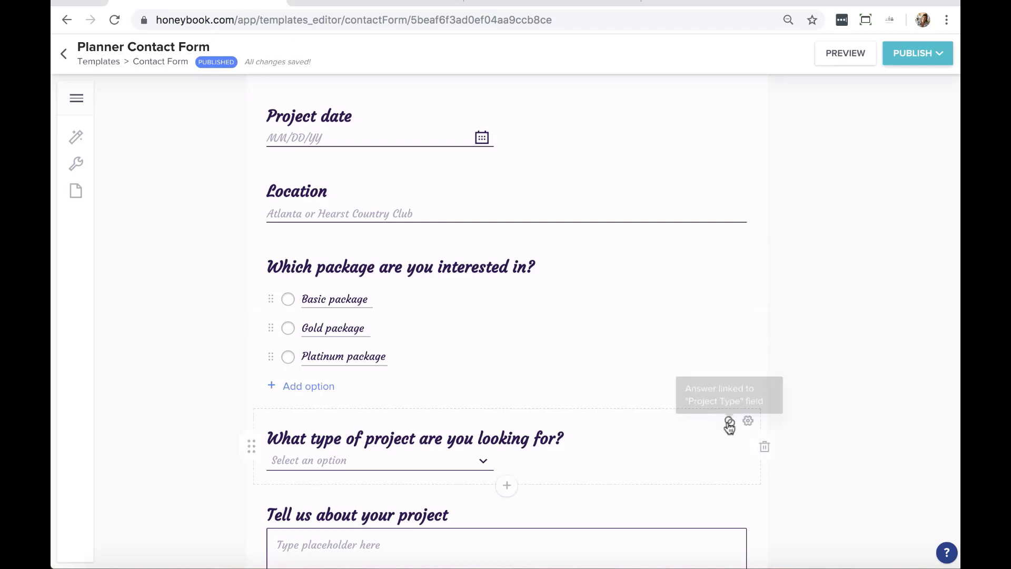
click(748, 421)
scroll(804, 387, down, 3)
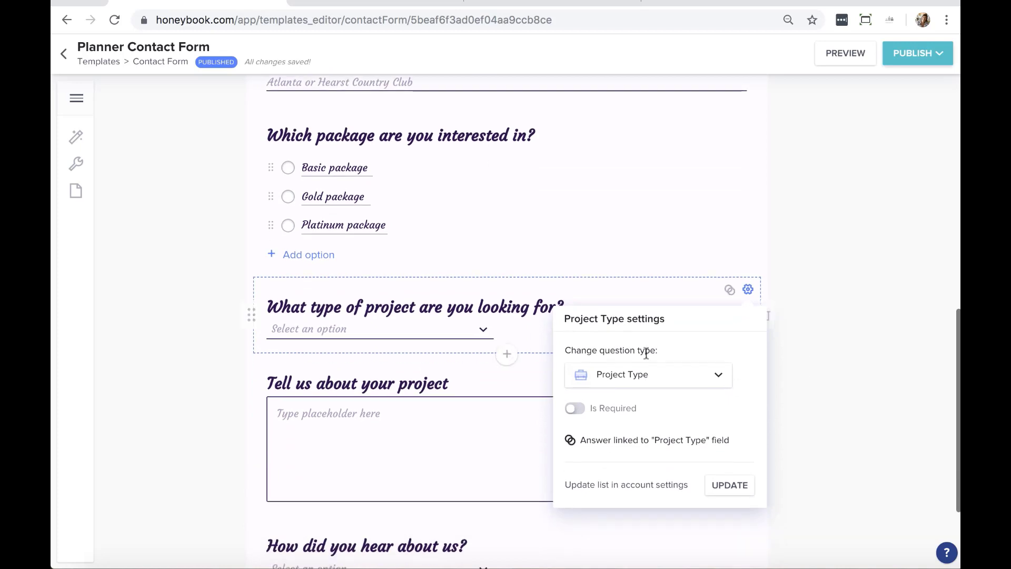
click(671, 374)
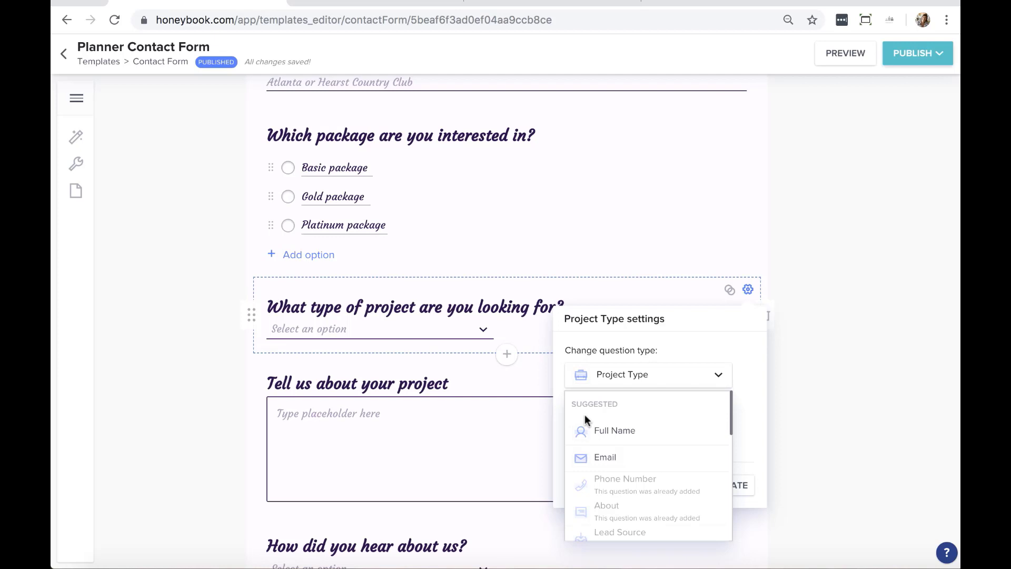
click(822, 360)
scroll(578, 440, down, 1)
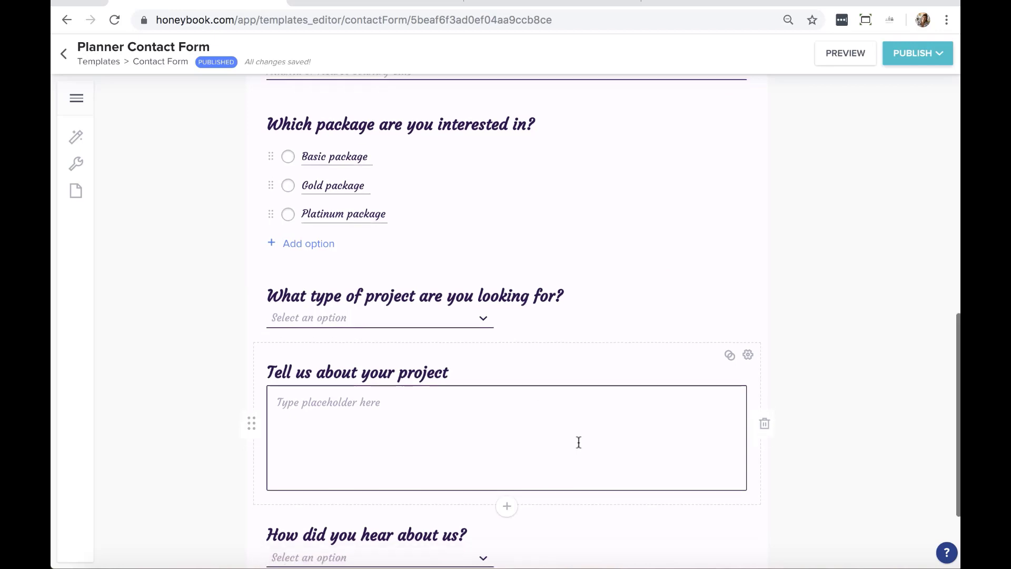
click(768, 425)
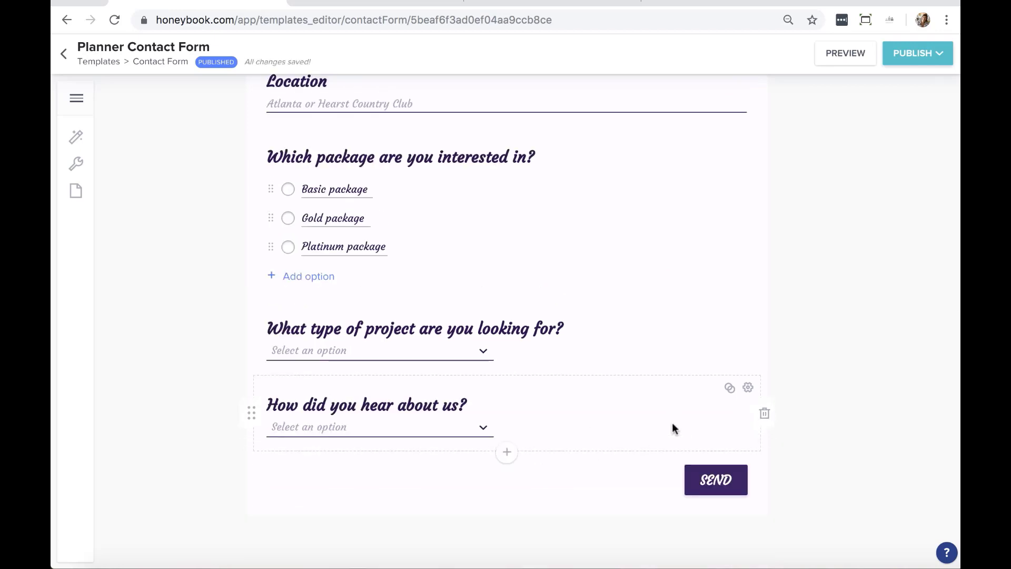
scroll(774, 416, up, 4)
scroll(774, 416, up, 1)
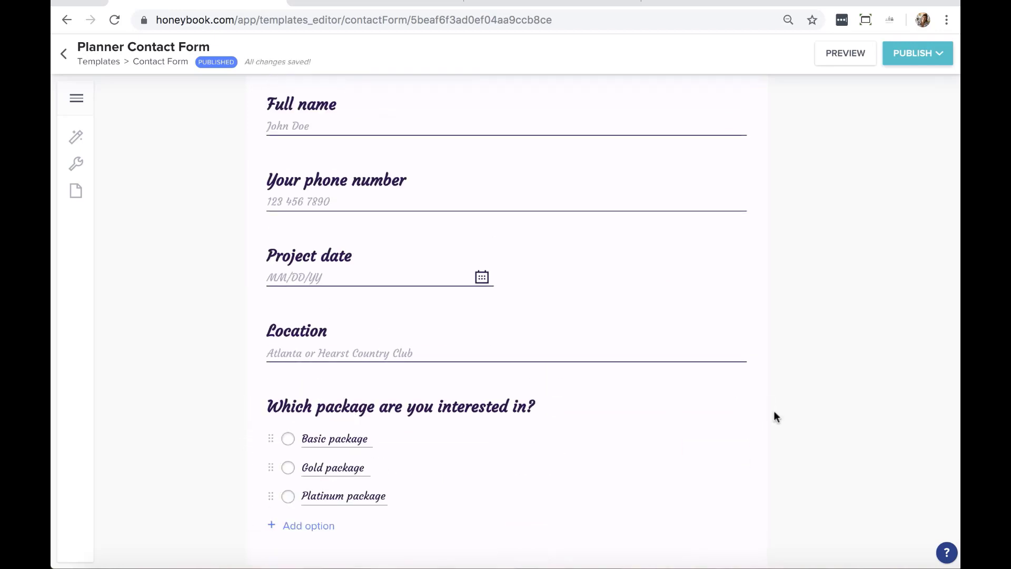
scroll(774, 412, down, 3)
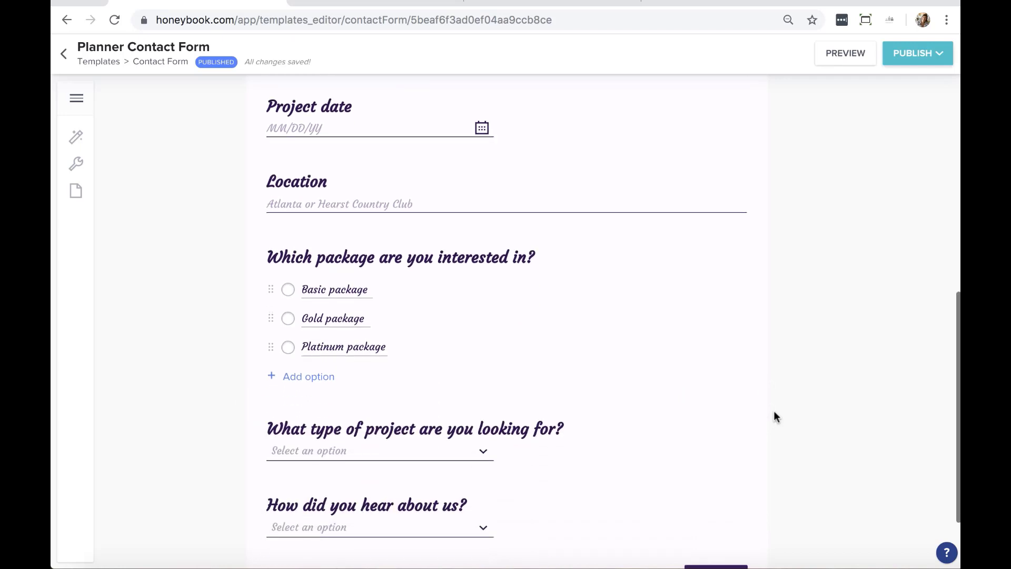
scroll(773, 410, up, 6)
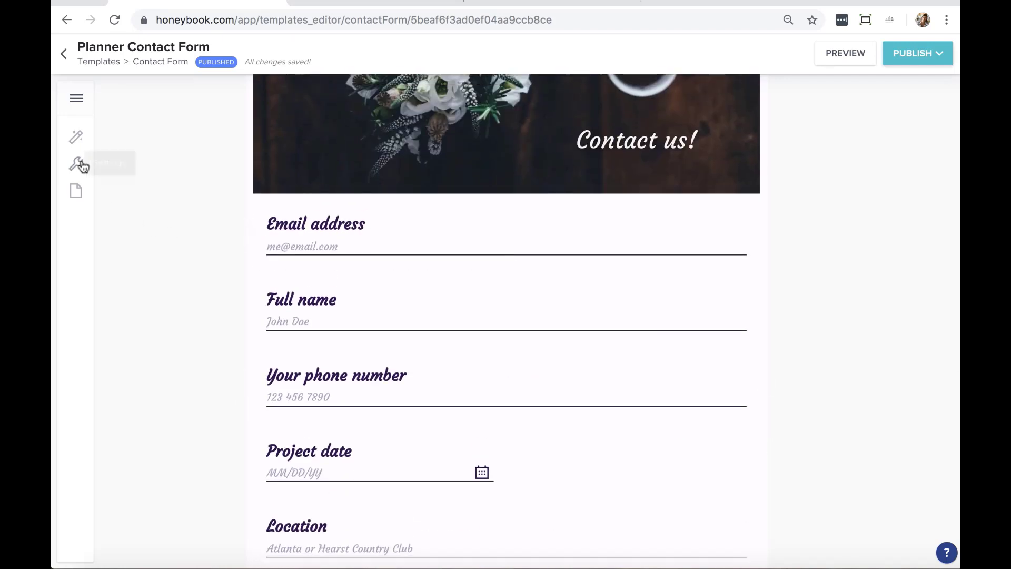
Review the Planner Contact Form's design colours and fonts, then publish it to reveal the embed code
click(76, 137)
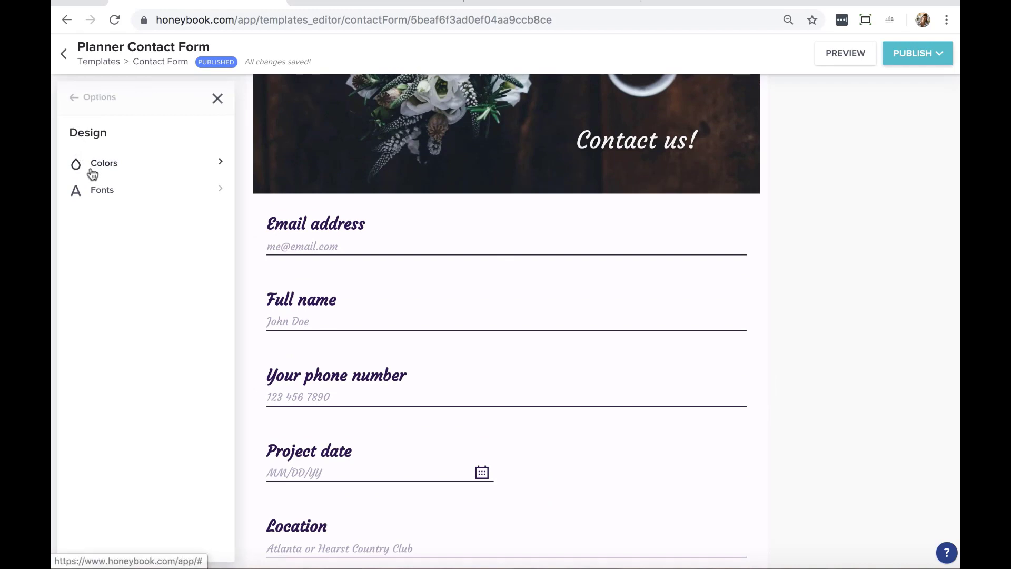
click(91, 169)
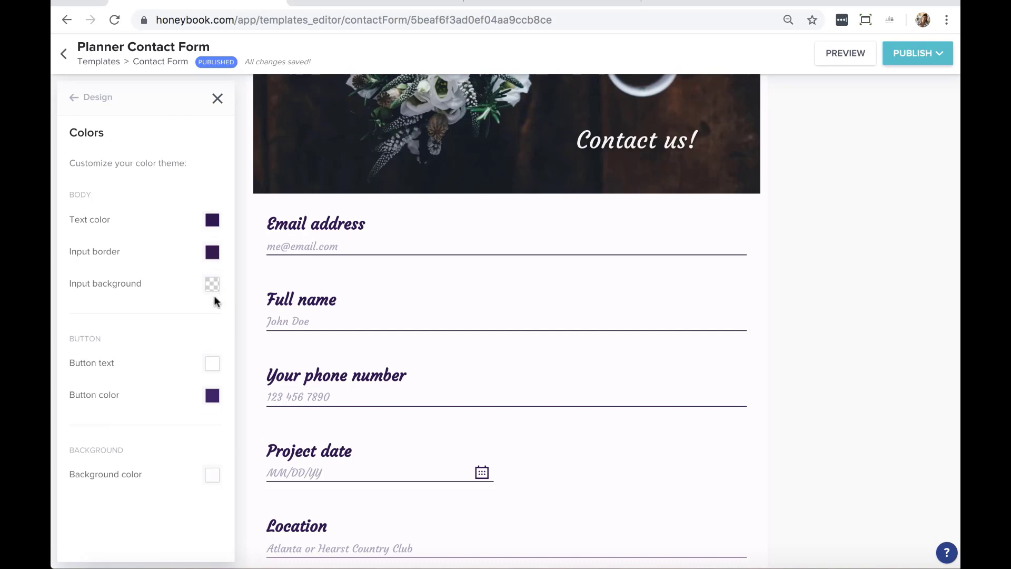
click(75, 97)
click(118, 196)
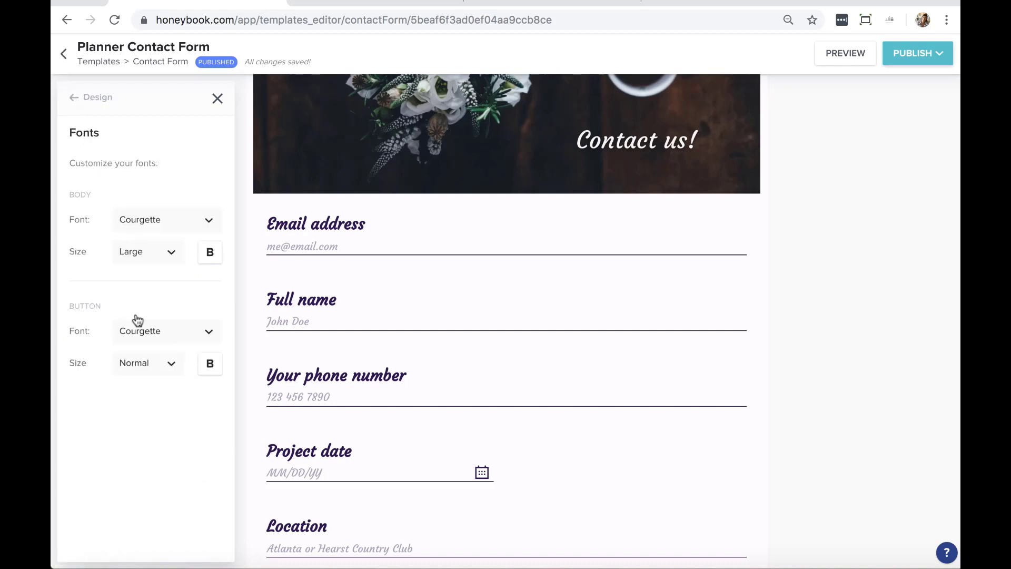
click(74, 101)
click(74, 101)
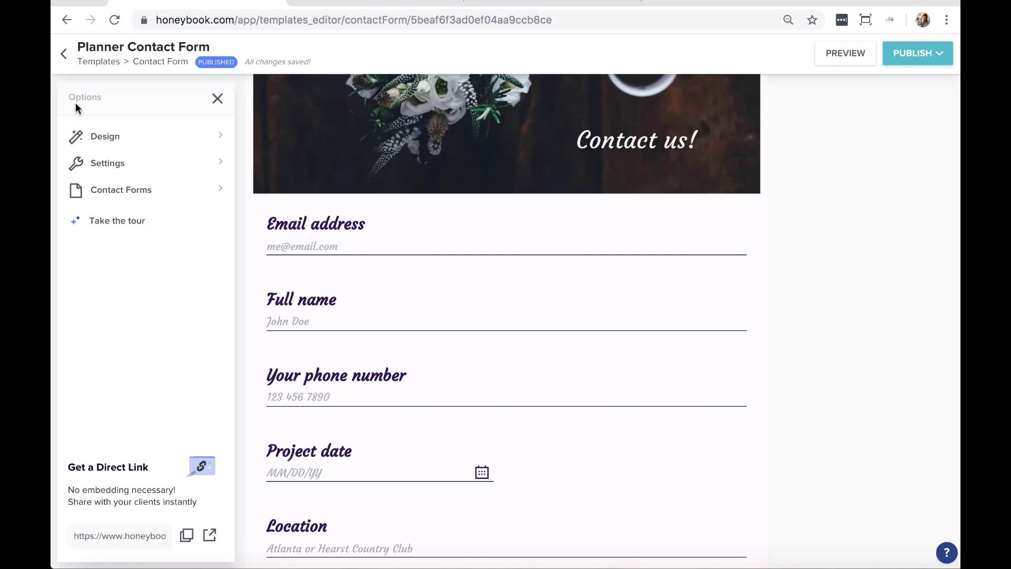
click(920, 53)
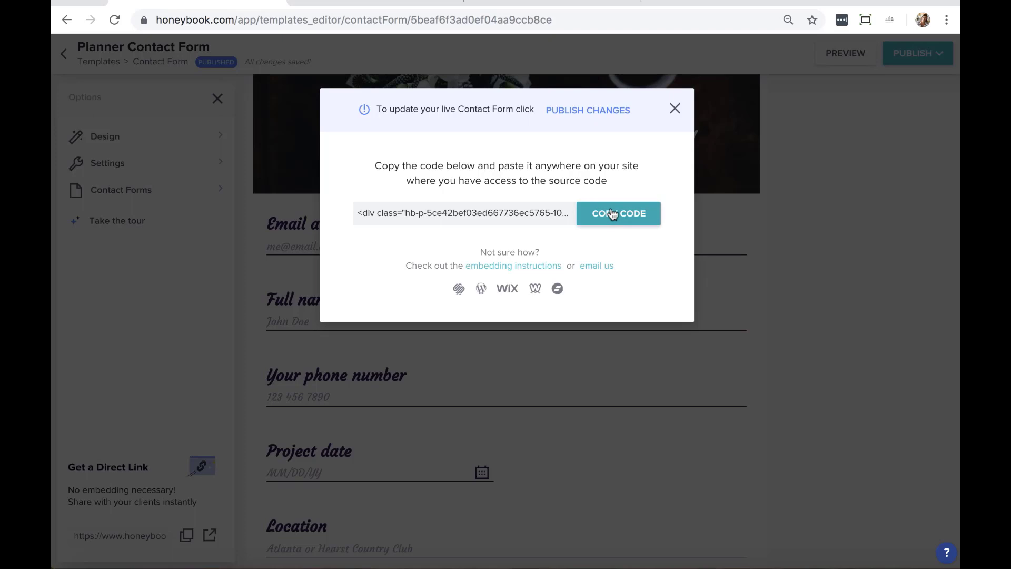
Dismiss the embed code and open the form's direct link in a new browser tab
click(676, 108)
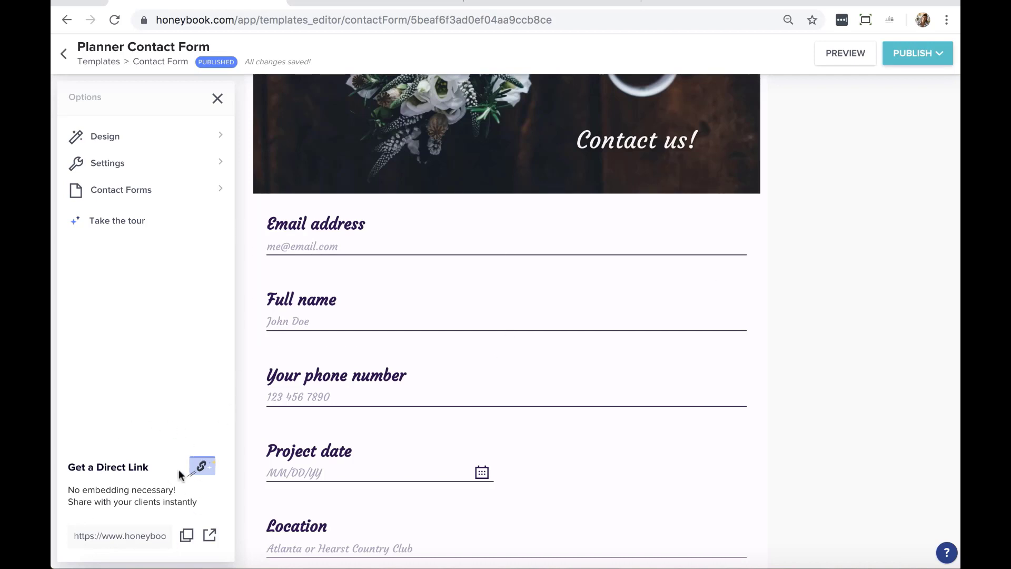
click(211, 536)
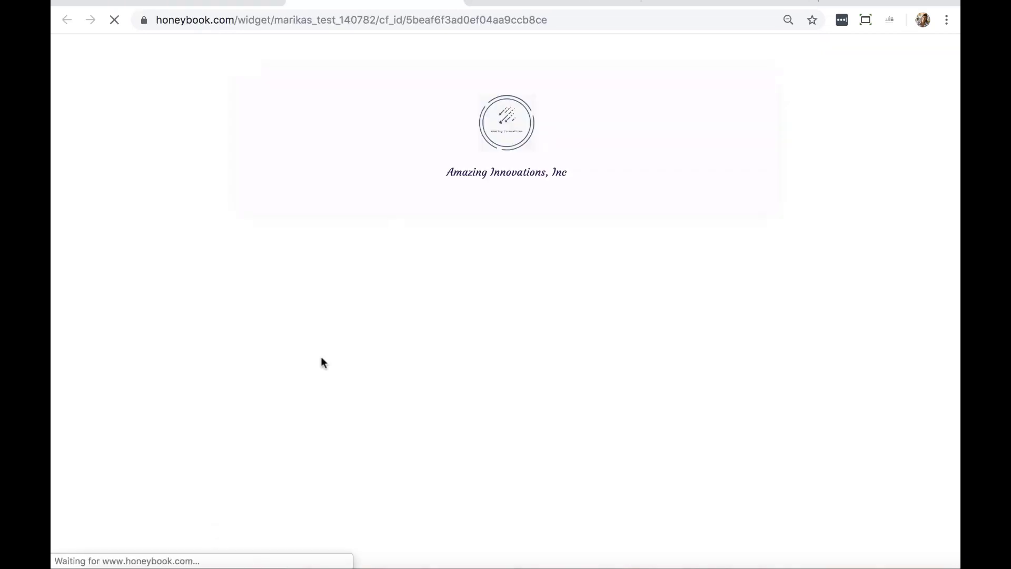
Scroll through the live hosted contact form, then switch back to the form editor tab
click(416, 20)
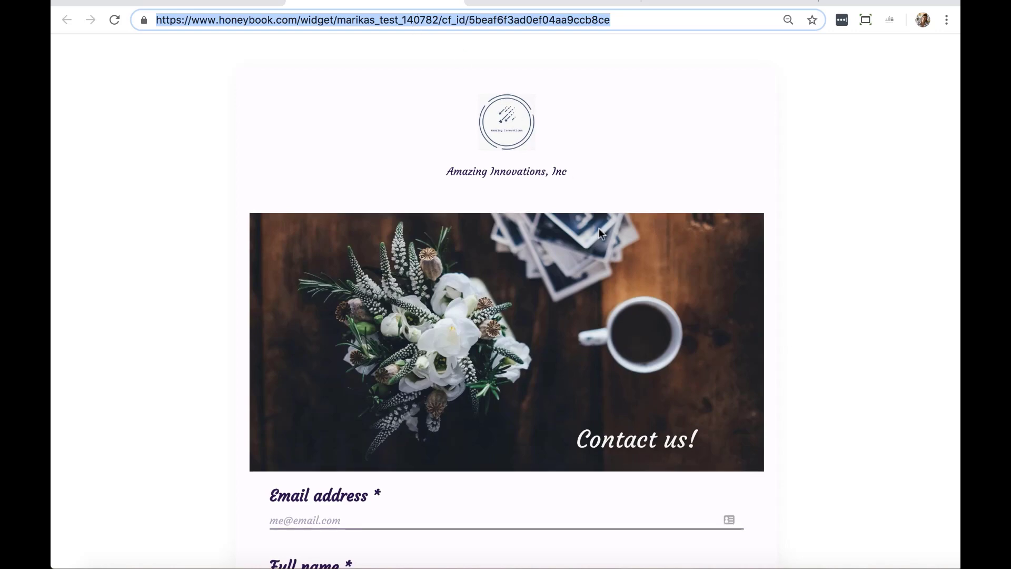
scroll(599, 228, down, 13)
scroll(599, 229, down, 1)
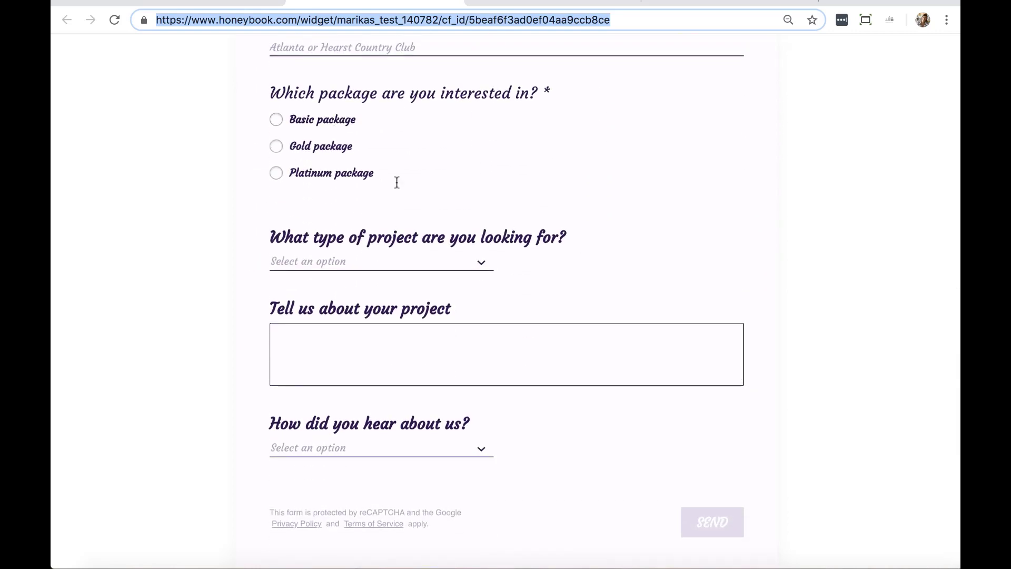
click(200, 3)
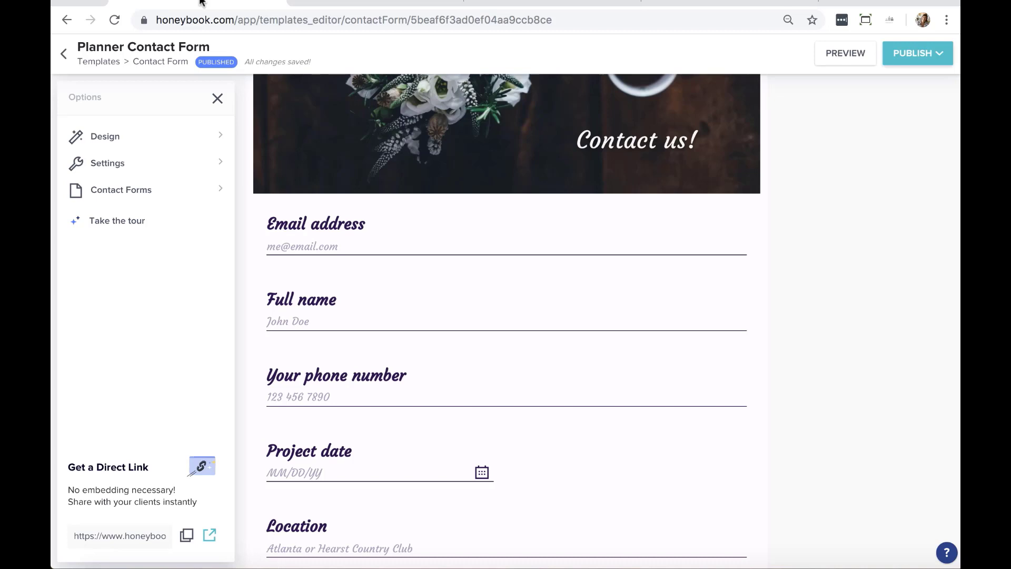
Go back to Templates and open the Tools > Workflows page
click(116, 64)
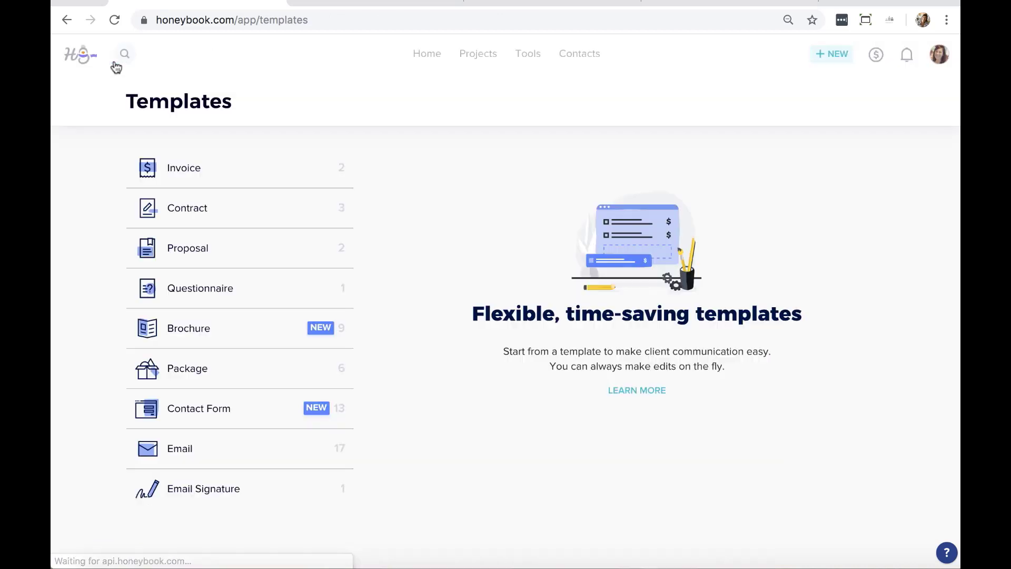
mouse_move(532, 53)
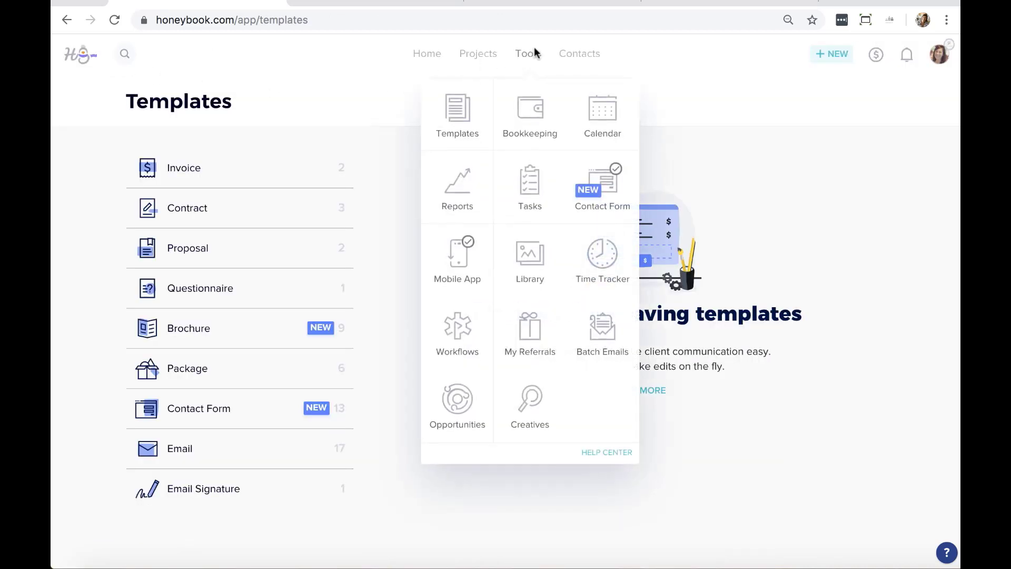
click(460, 336)
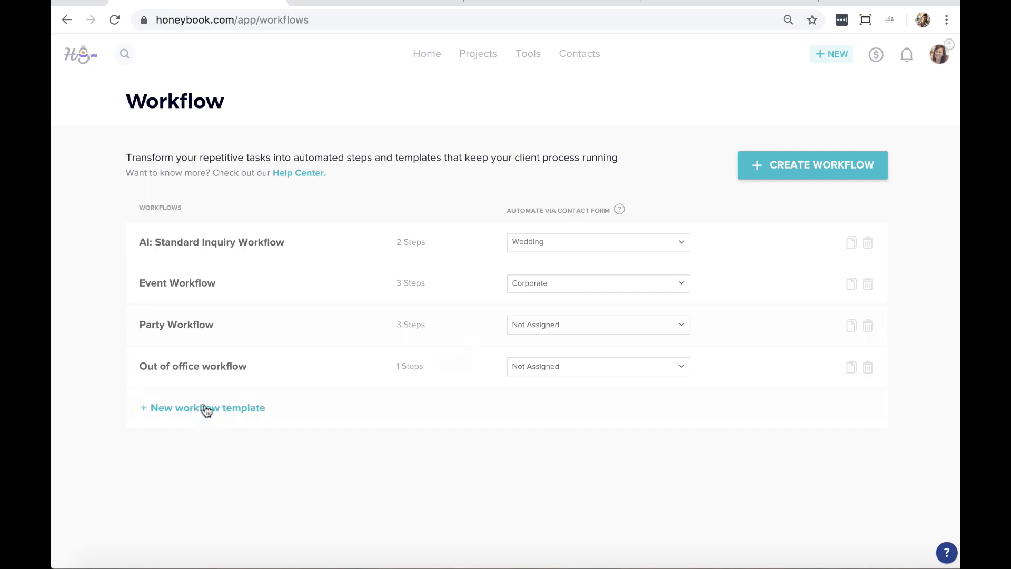
Create a new workflow template whose Step 1 sends the AI Brochure
click(228, 409)
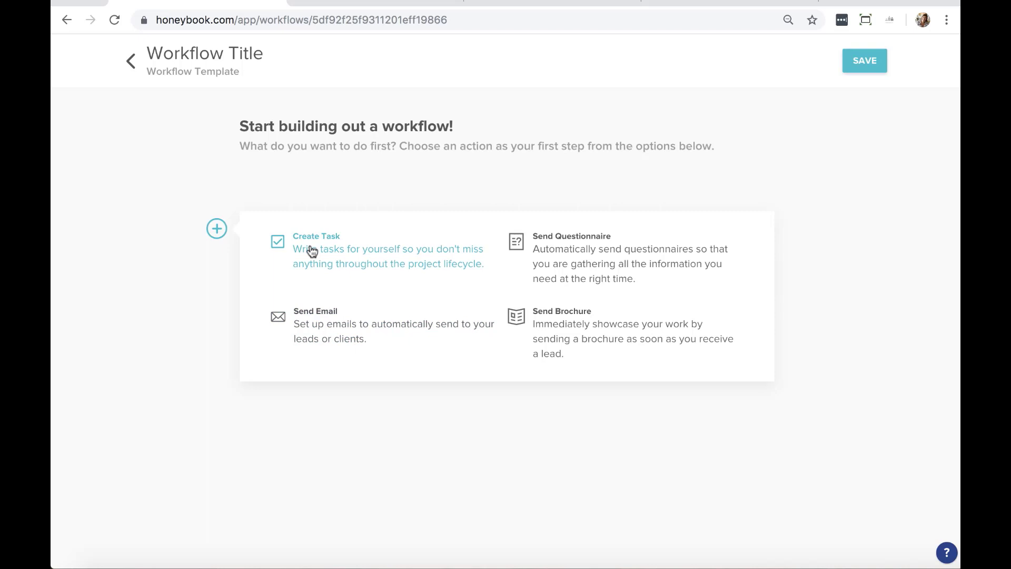
click(576, 345)
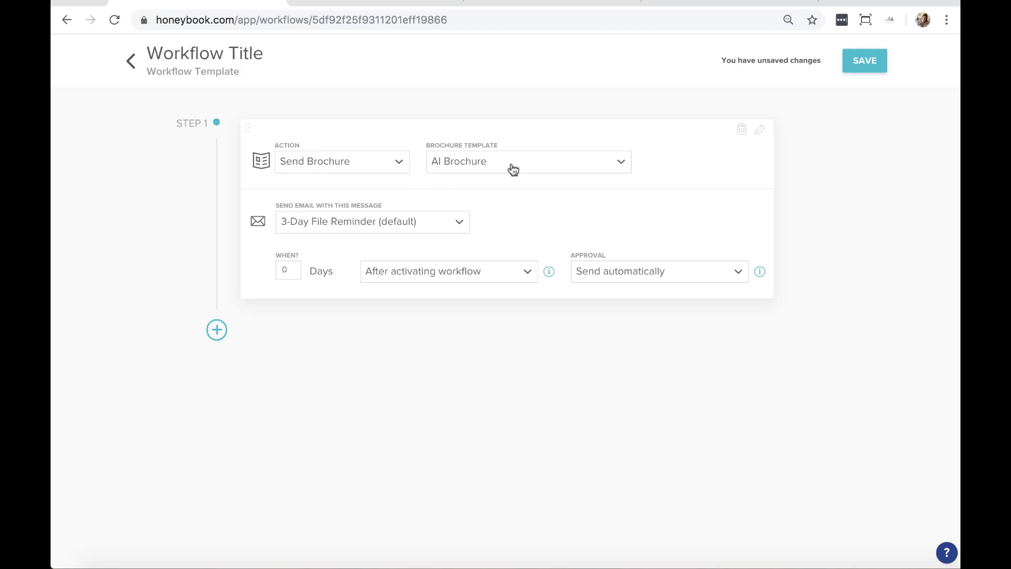
click(581, 168)
Keep AI Brochure as Step 1's template and pair it with the Thank You (default) email
click(674, 135)
click(444, 231)
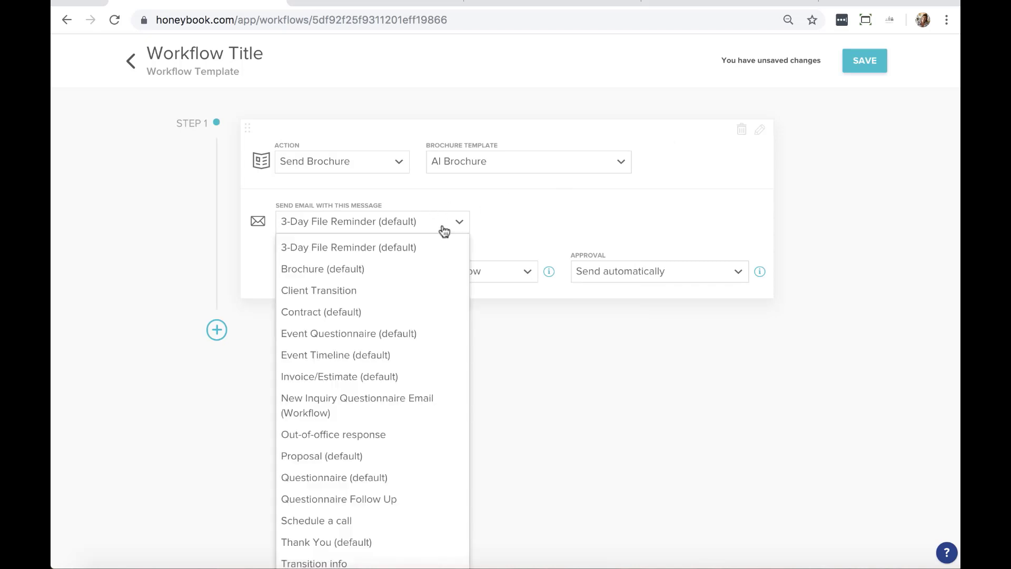
click(551, 210)
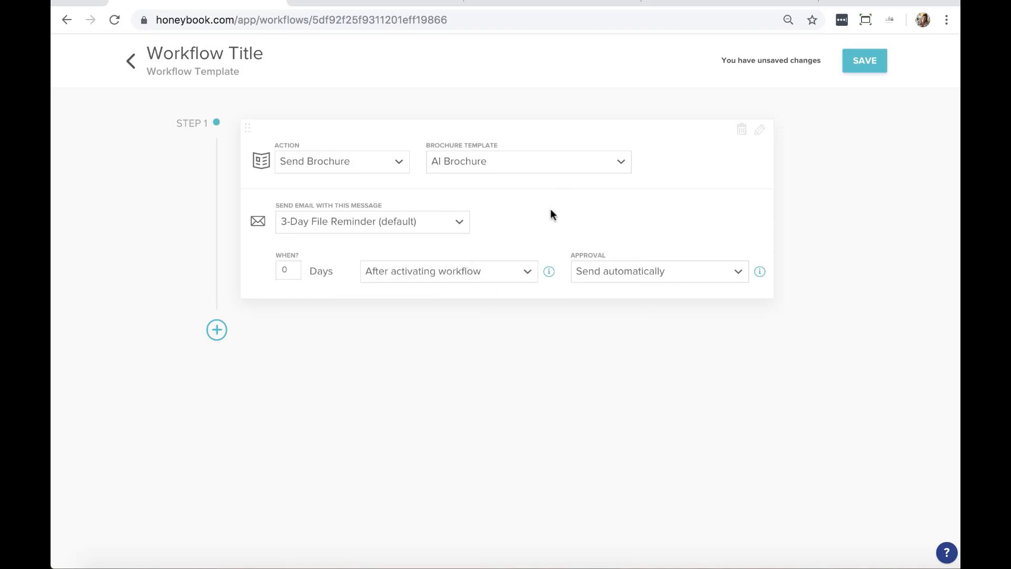
click(542, 166)
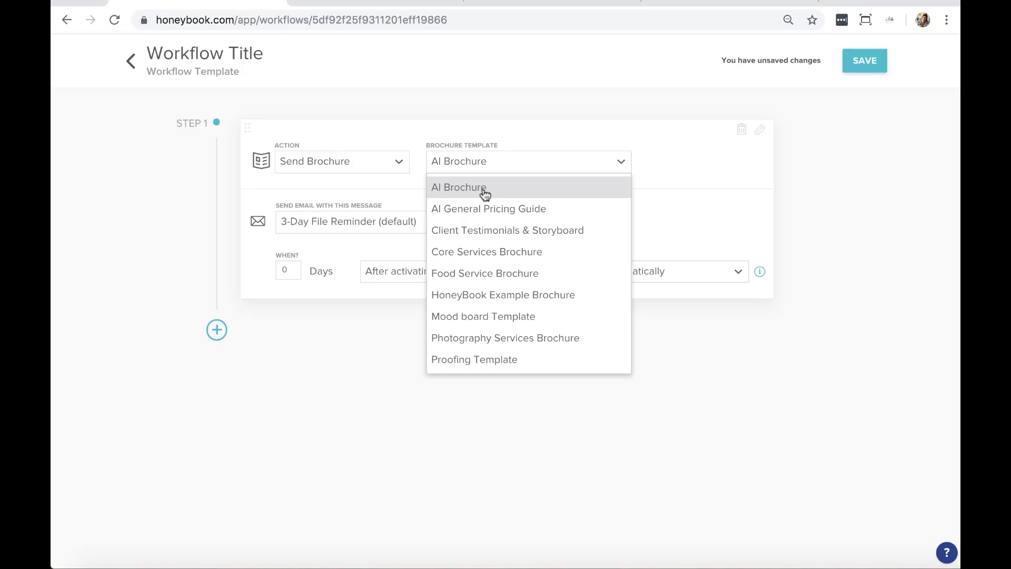
click(485, 189)
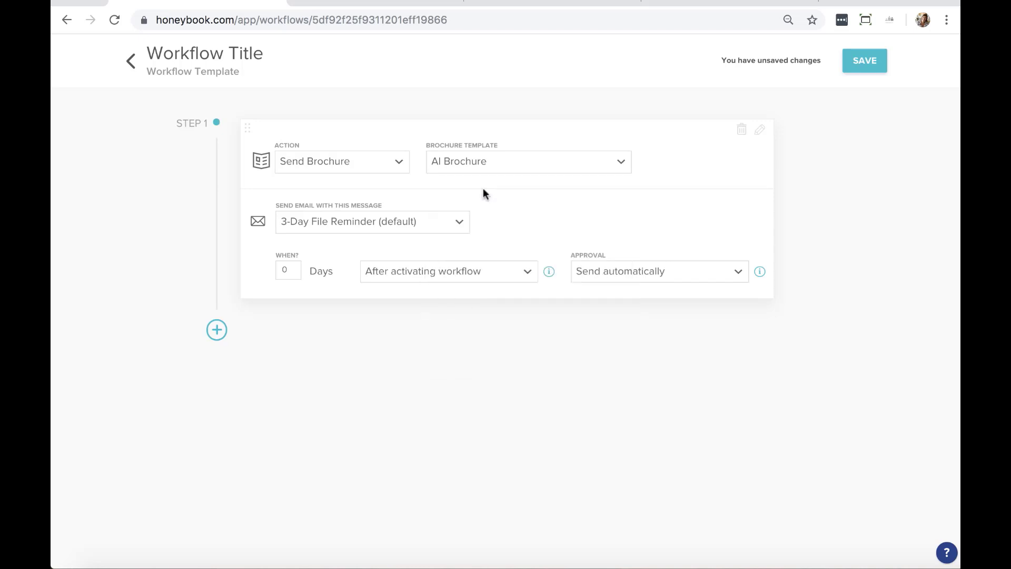
click(448, 228)
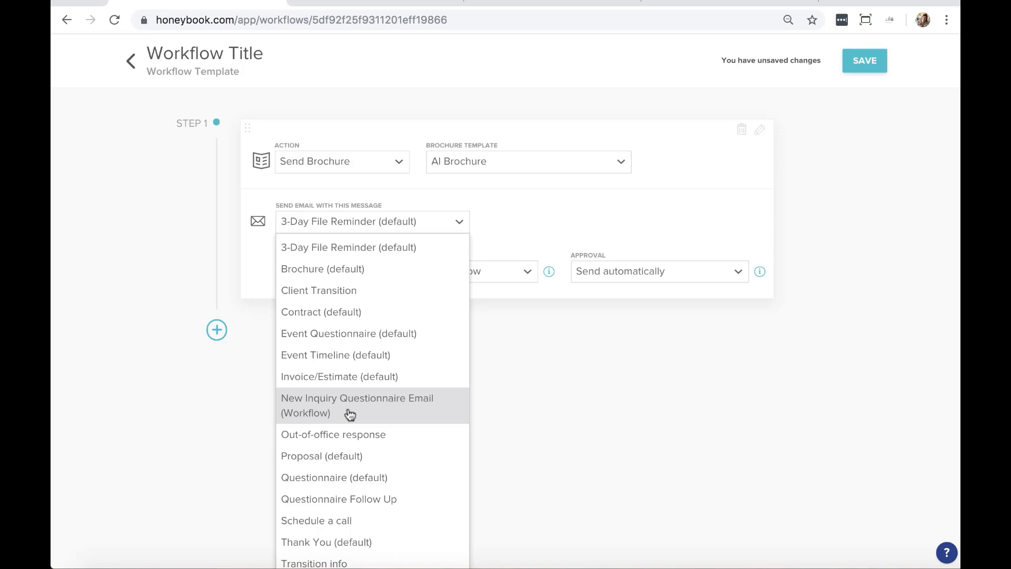
scroll(350, 415, down, 2)
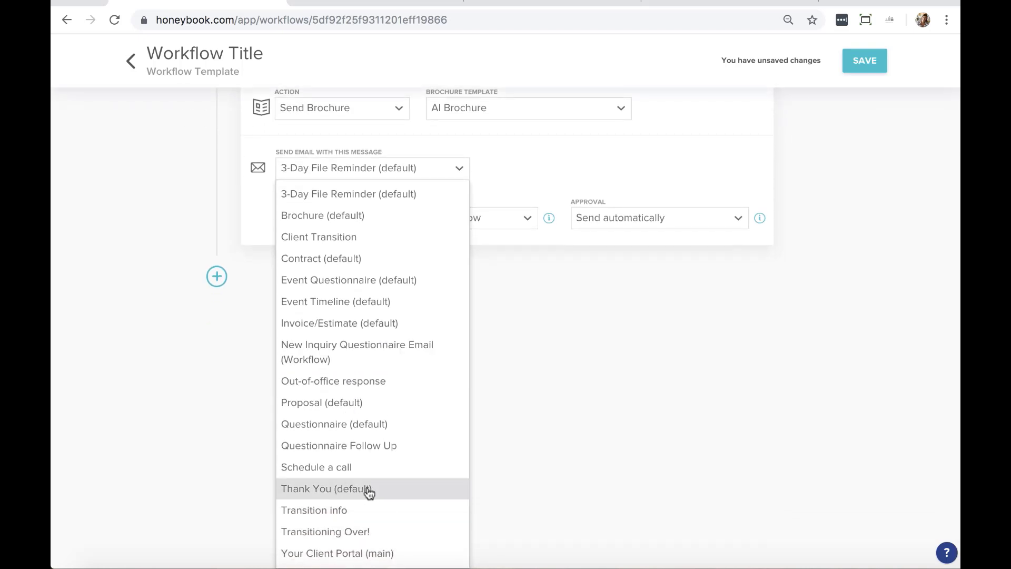
click(341, 489)
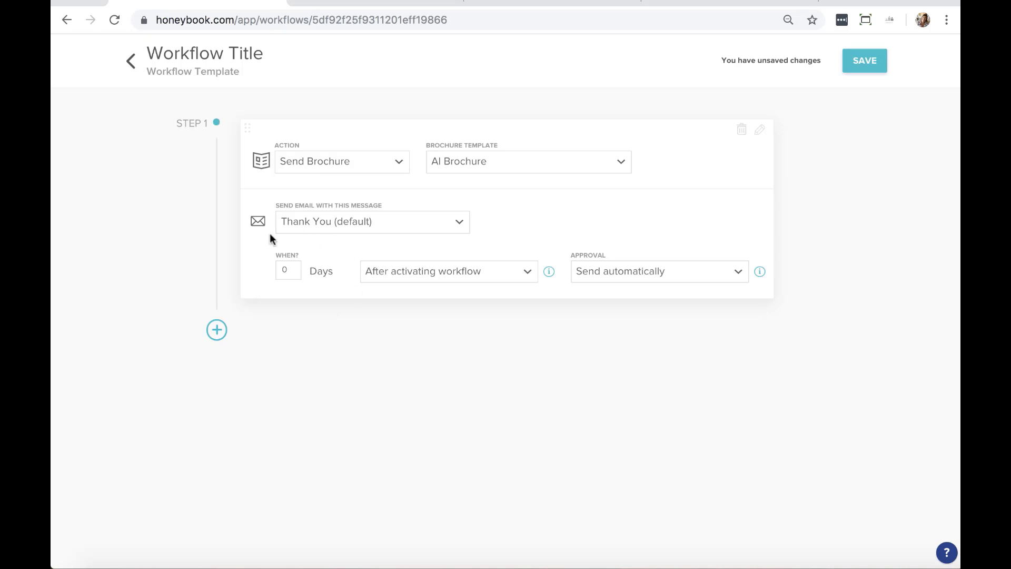
click(515, 278)
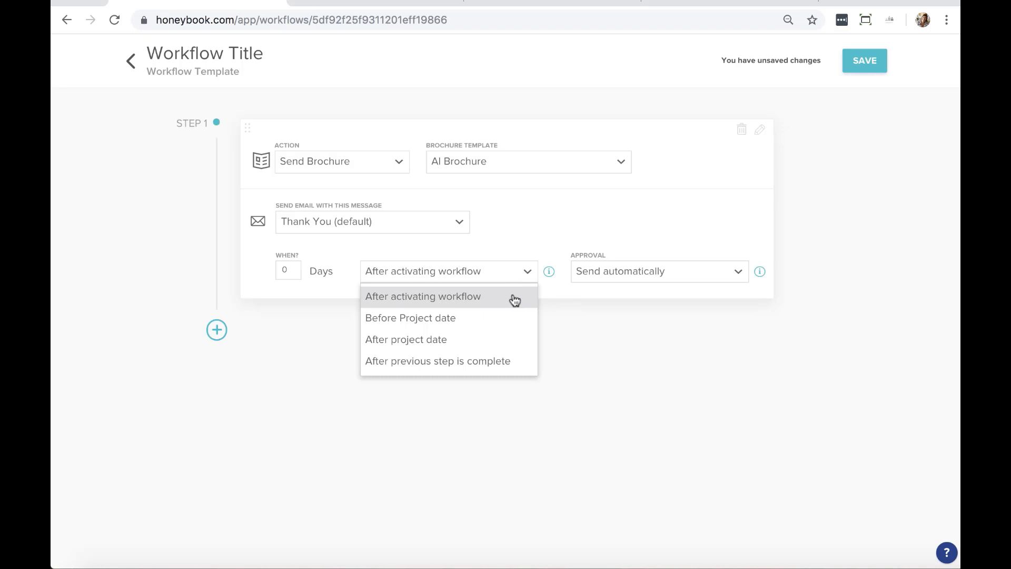
click(287, 271)
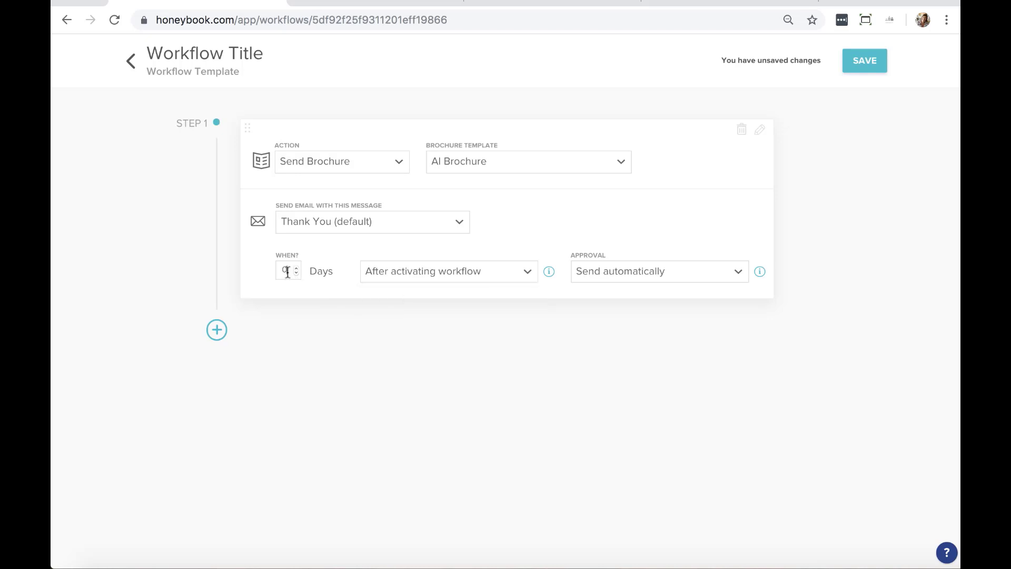
key(BackSpace)
text(1)
key(BackSpace)
text(0)
click(483, 270)
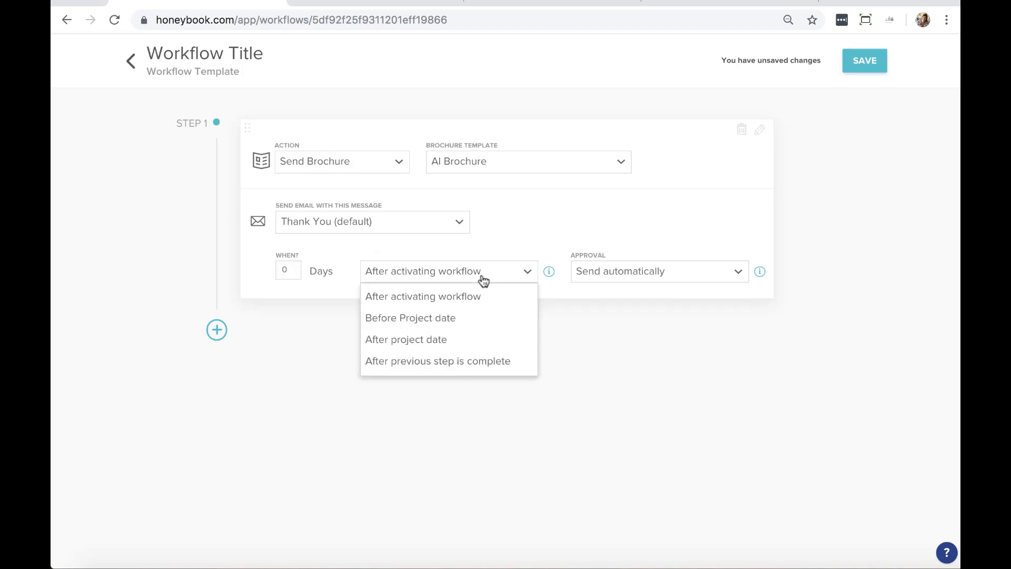
click(605, 343)
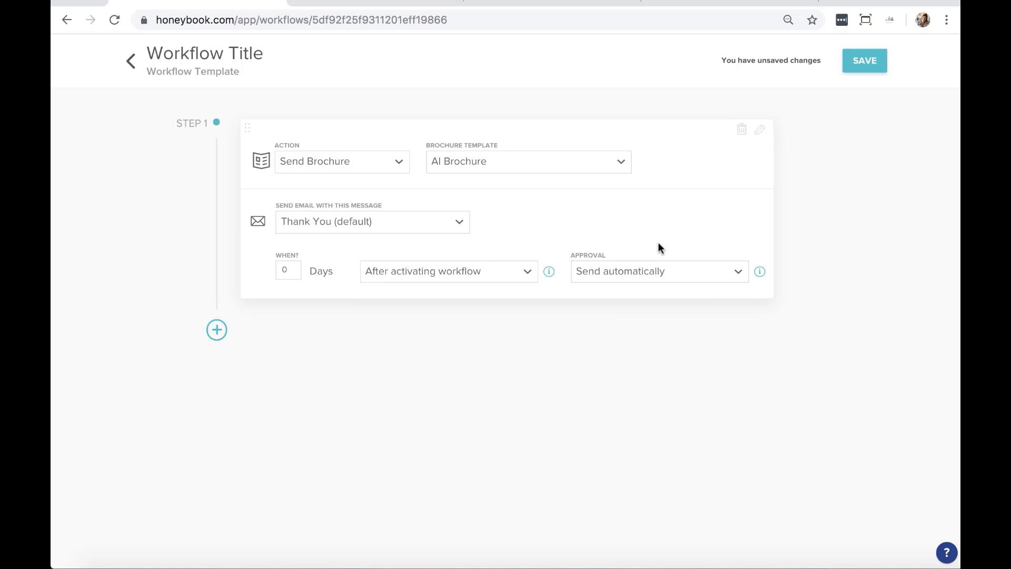
click(733, 274)
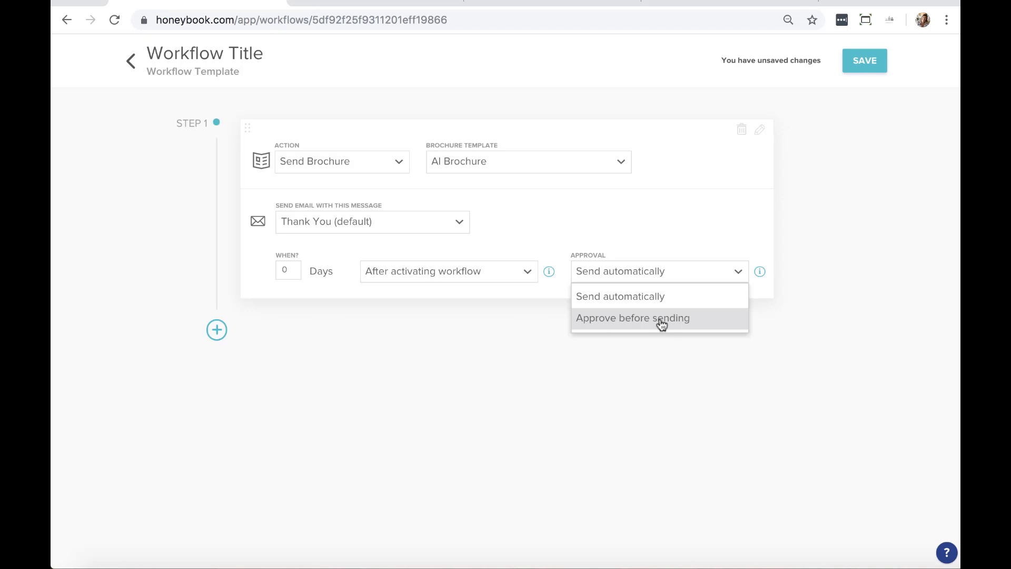
click(662, 298)
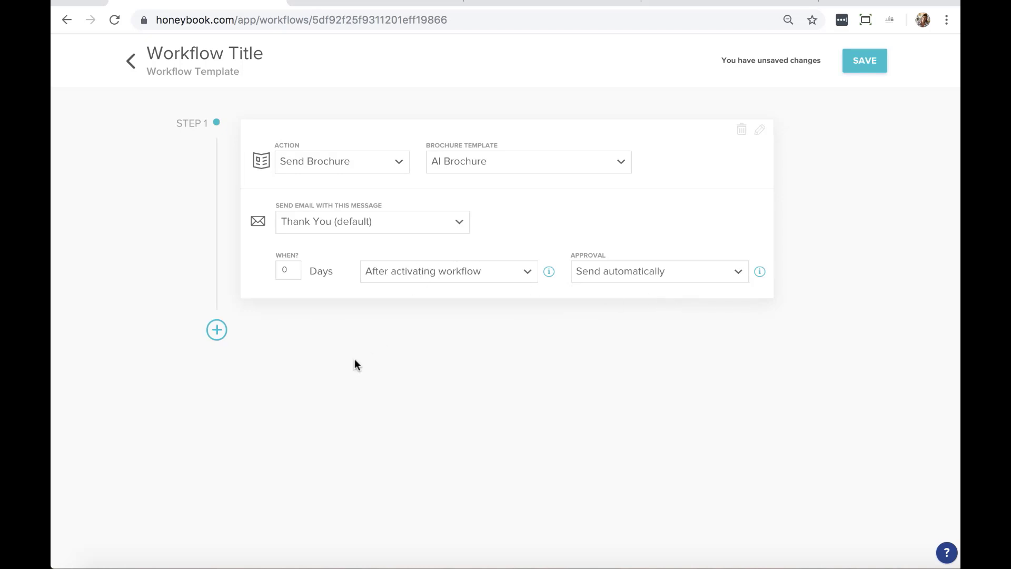
Rename the workflow template to 'Event Workflow'
triple_click(186, 49)
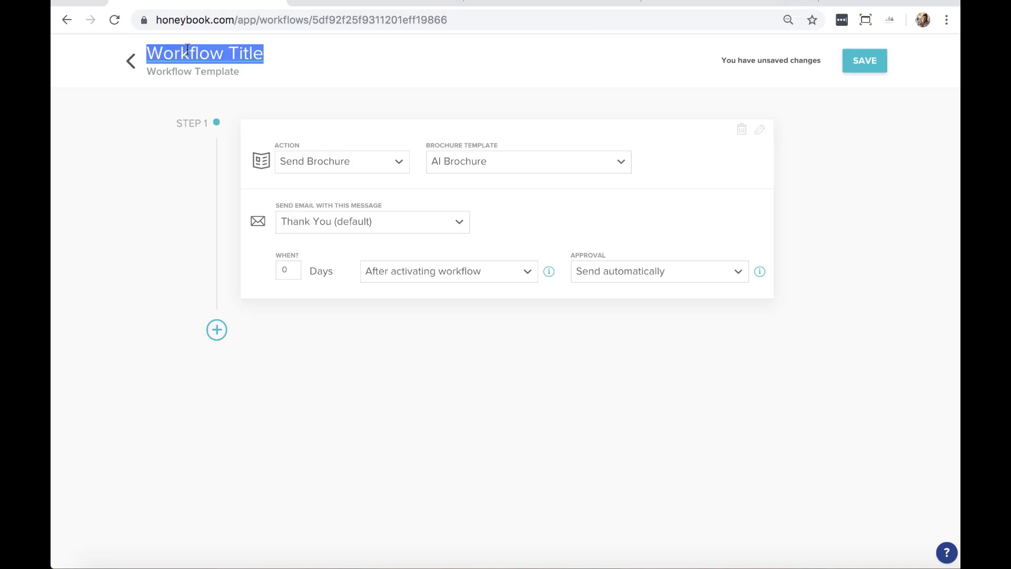
text(E)
text(mt)
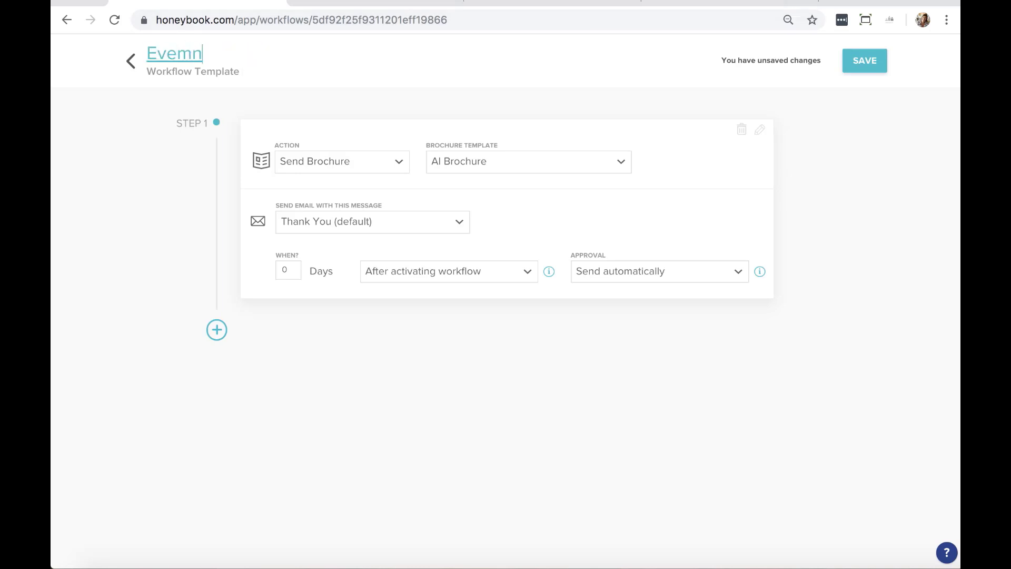
key(BackSpace)
key(BackSpace)
text(nt Workflow)
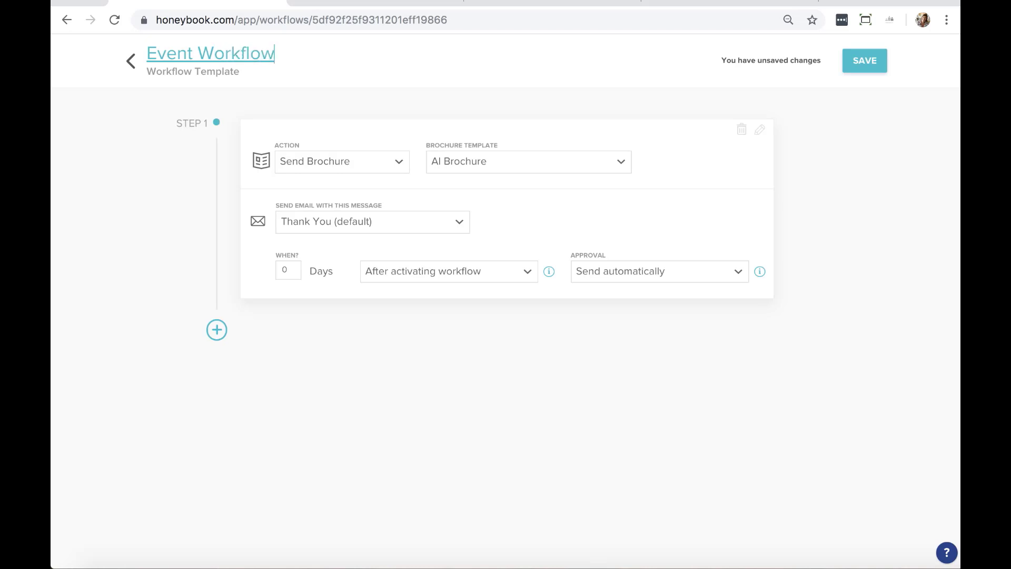
click(237, 103)
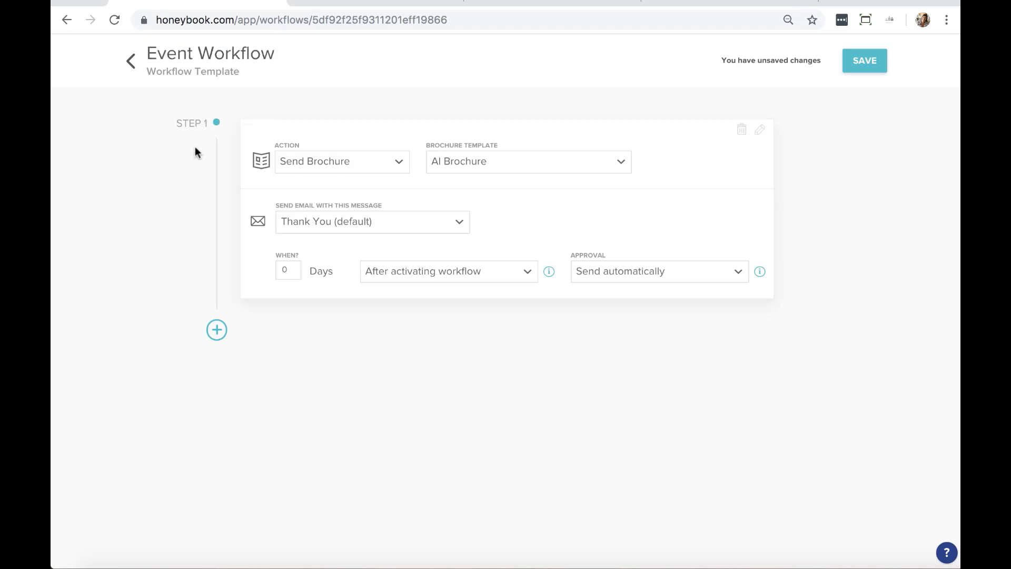
Add a Send Email step with a 7-day delay, then delete it again
click(217, 331)
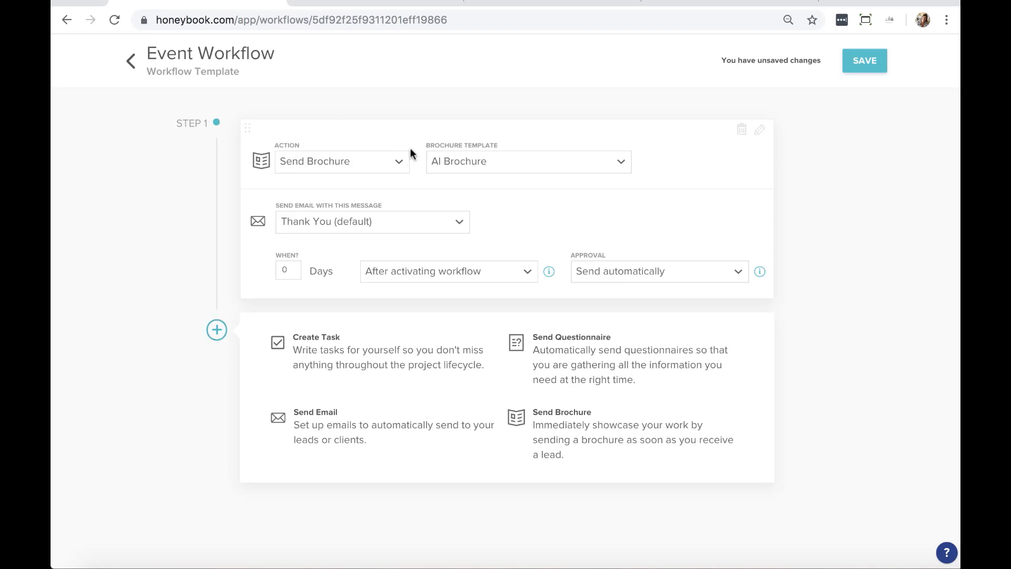
click(325, 439)
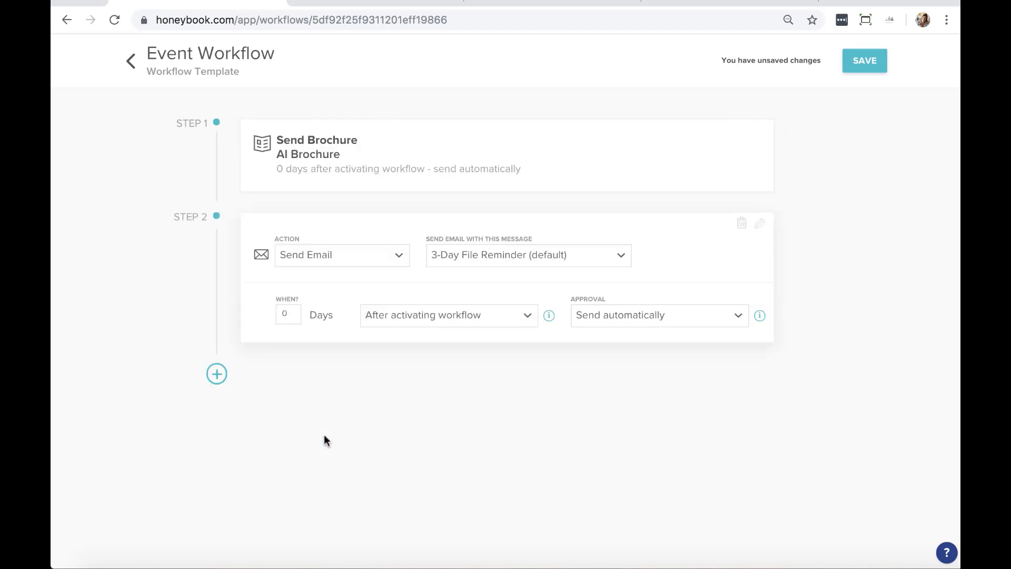
double_click(287, 311)
text(7)
click(519, 321)
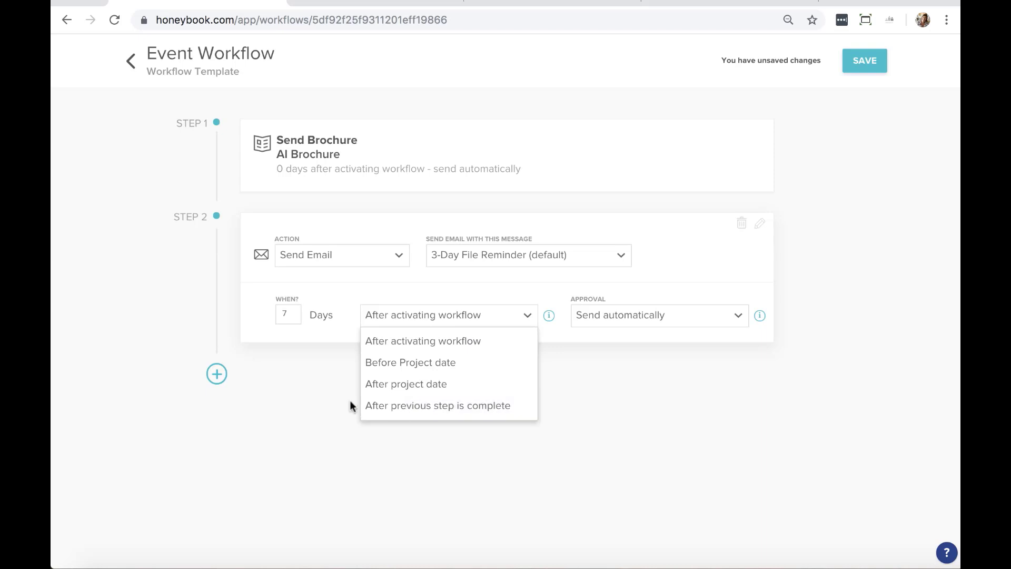
click(324, 406)
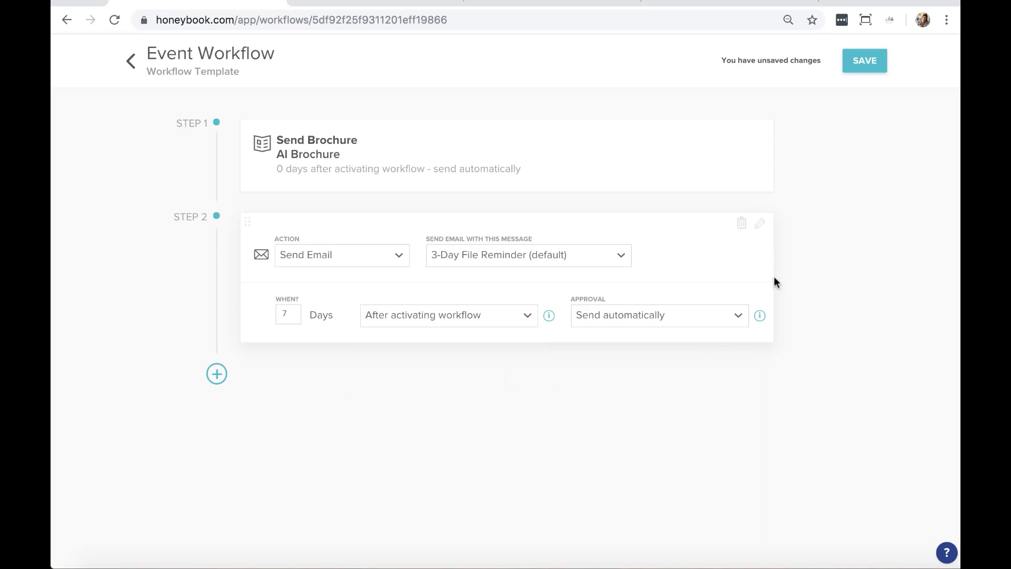
click(742, 224)
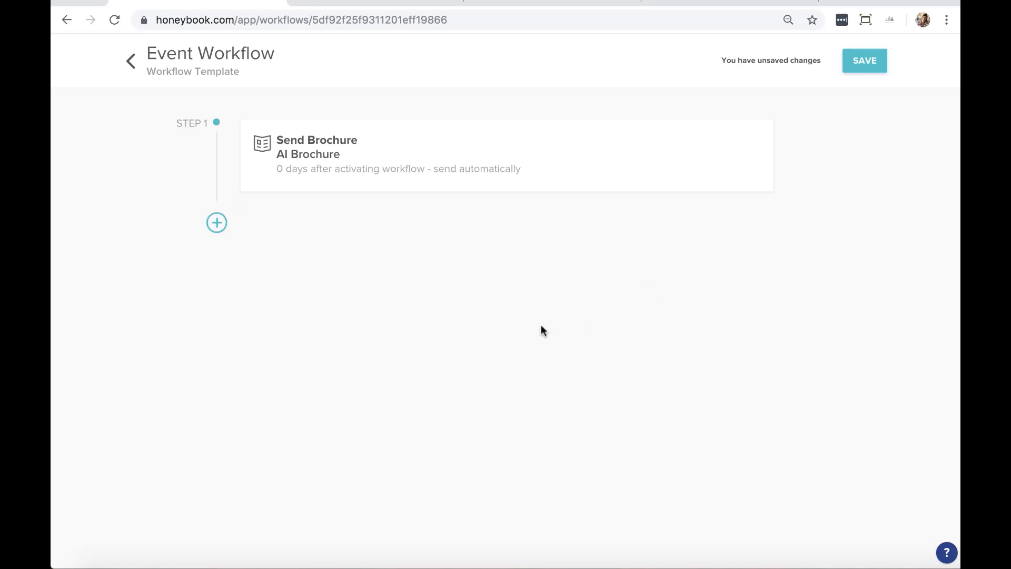
Stay on the page to save the Event Workflow template, then return to the workflows list
click(128, 63)
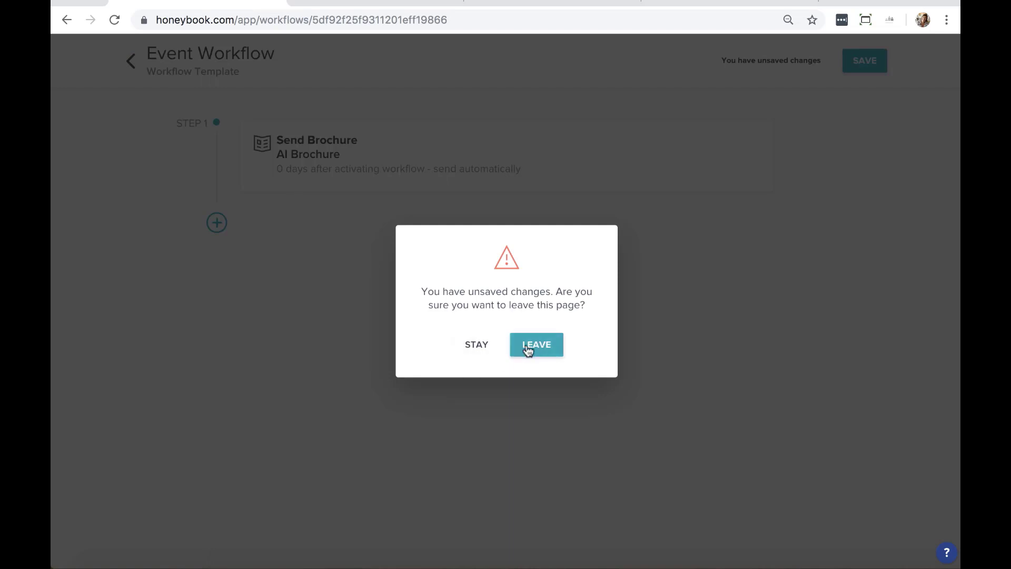
click(477, 343)
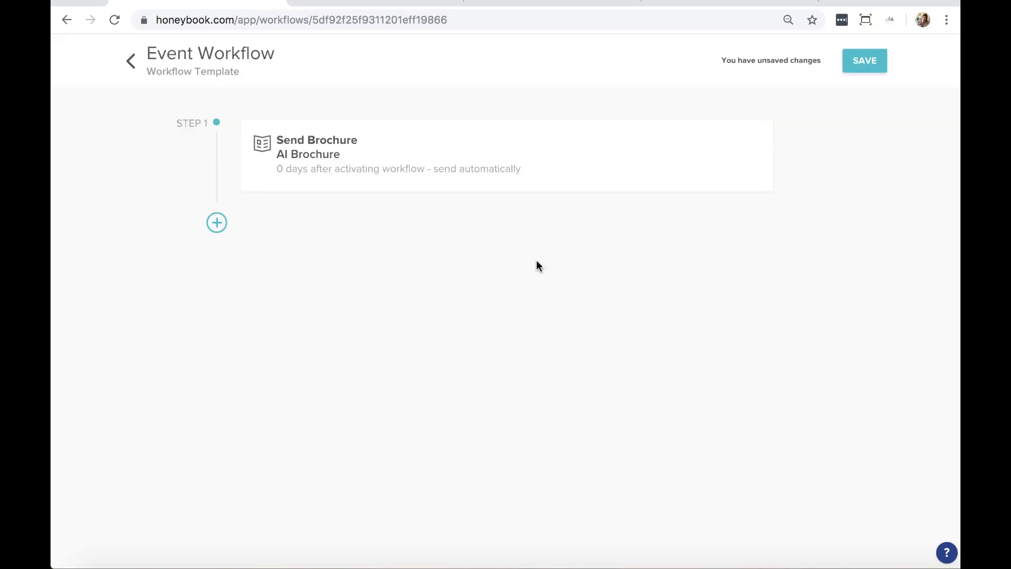
click(858, 59)
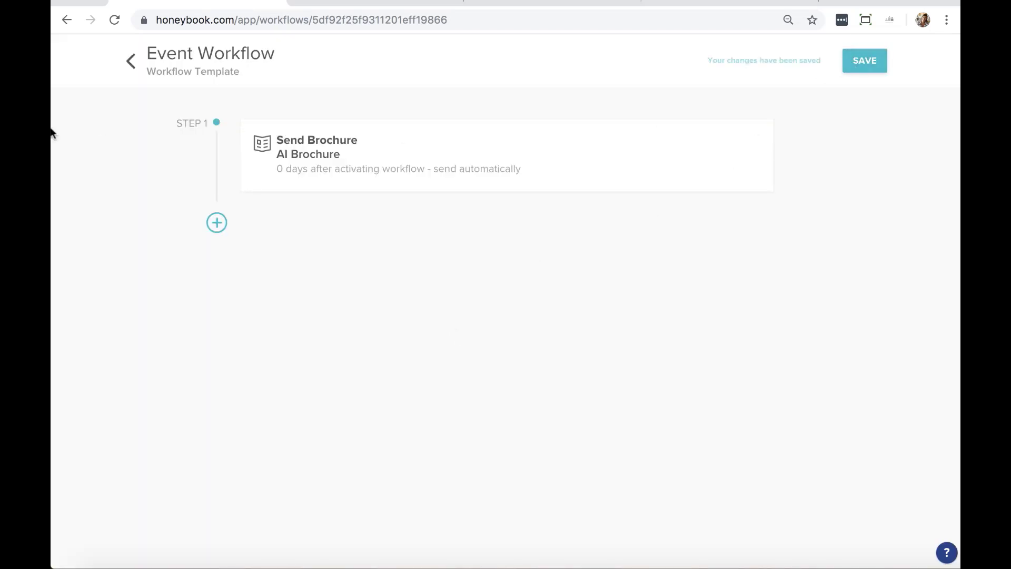
click(131, 63)
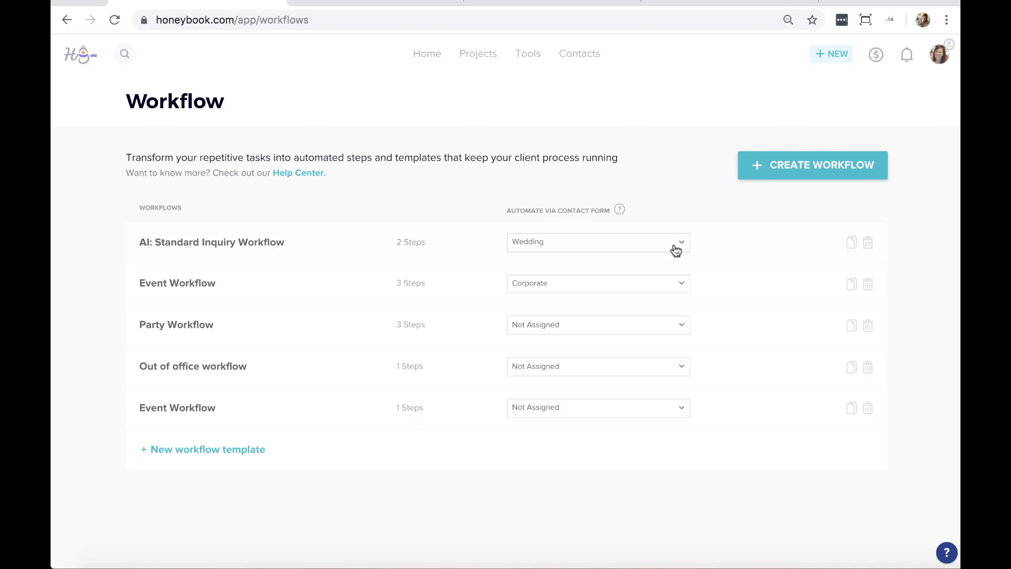
Unassign Wedding from the Standard Inquiry workflow and Corporate from the three-step Event Workflow
click(676, 248)
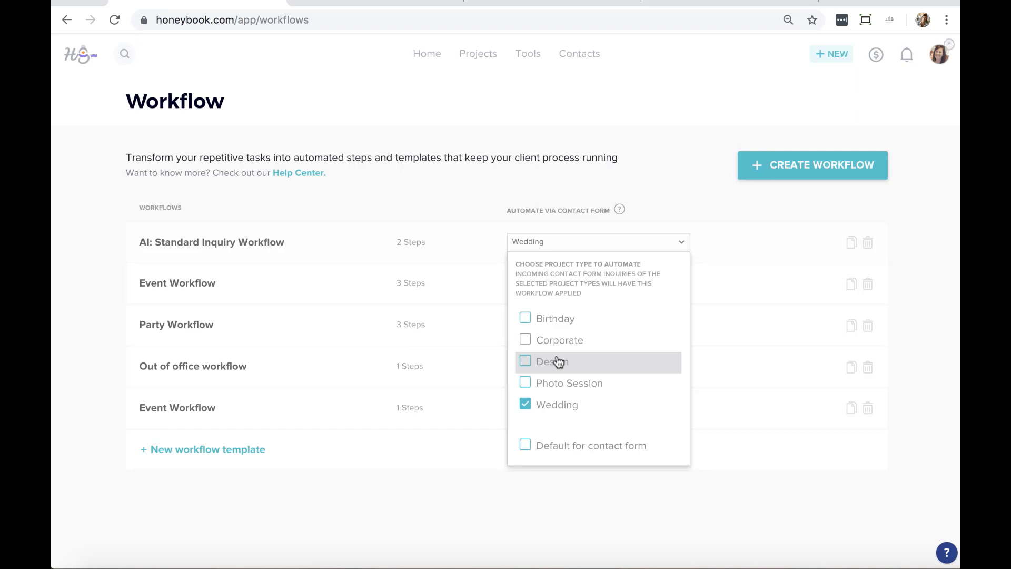
click(526, 404)
click(534, 517)
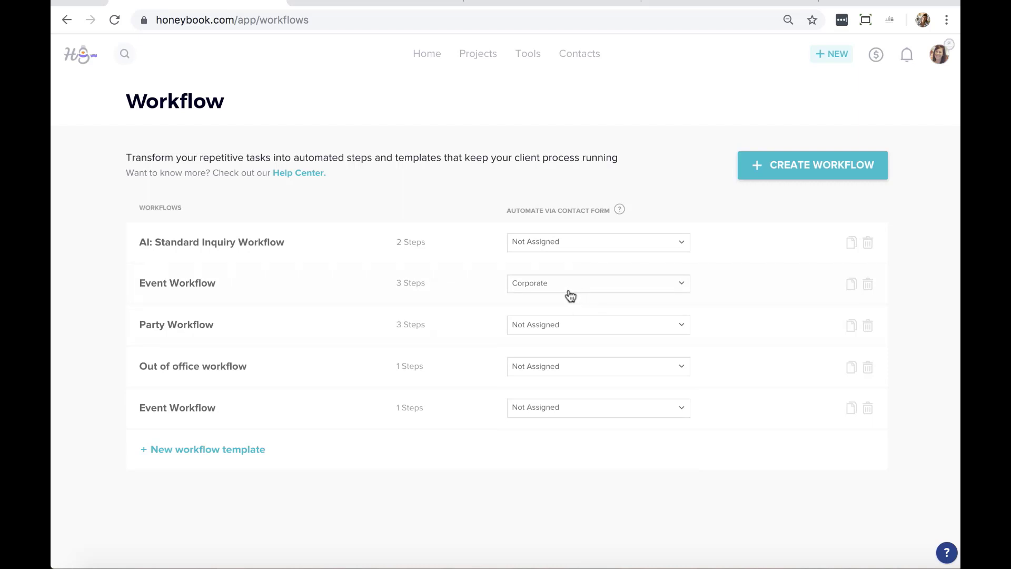
click(680, 285)
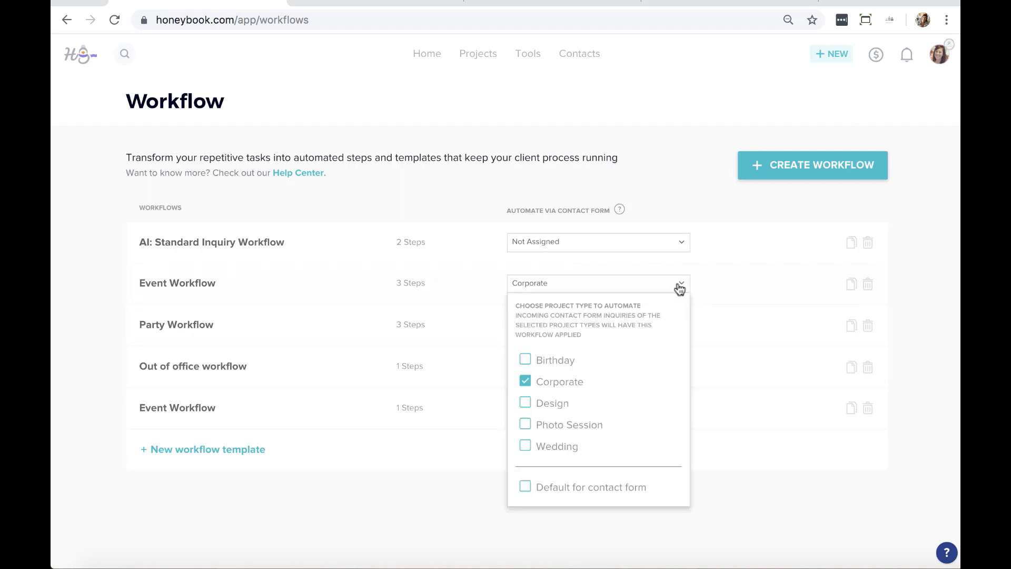
click(531, 381)
click(455, 533)
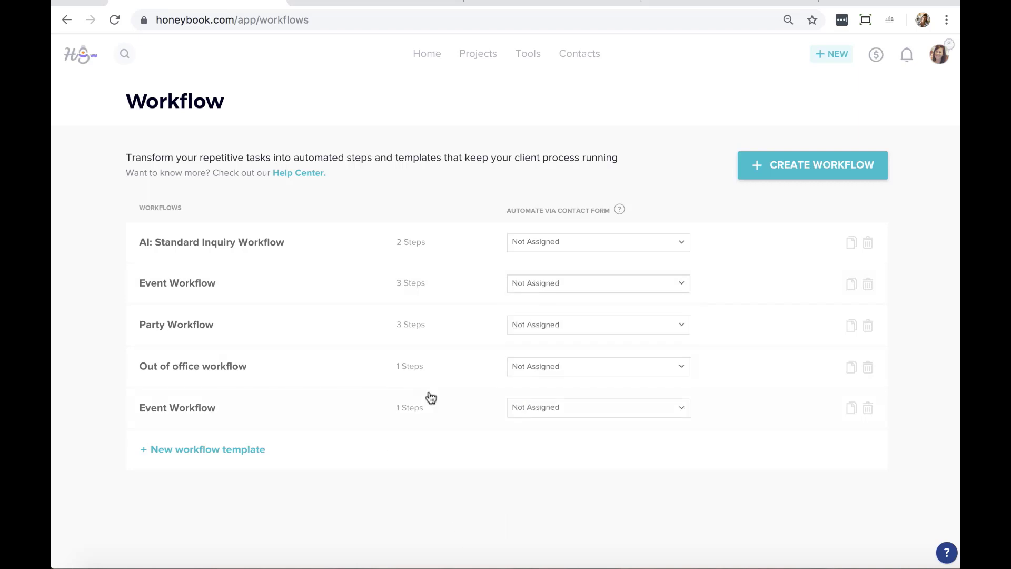
Make the one-step Event Workflow the default for the contact form
click(556, 414)
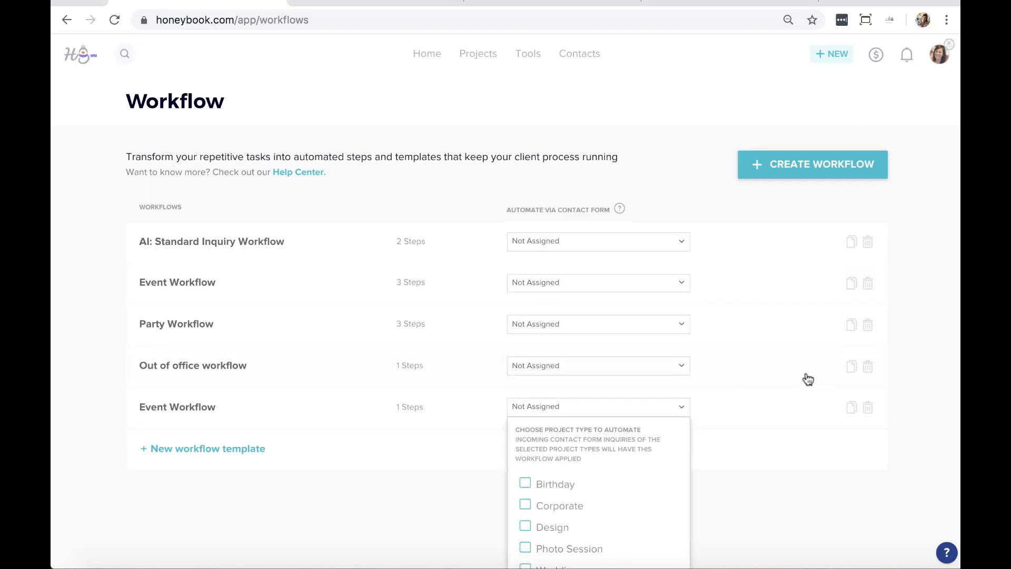
scroll(805, 378, down, 2)
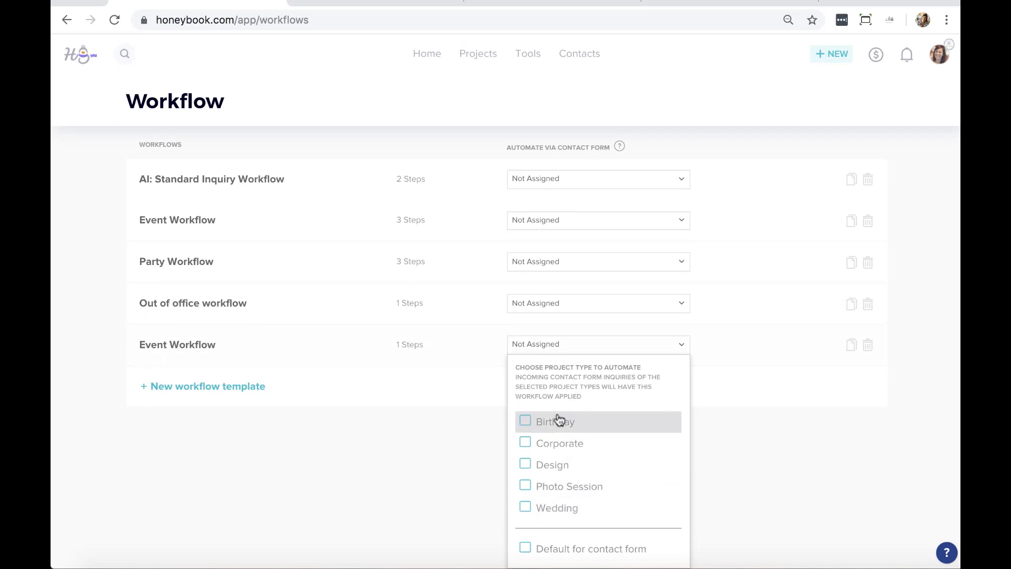
click(553, 553)
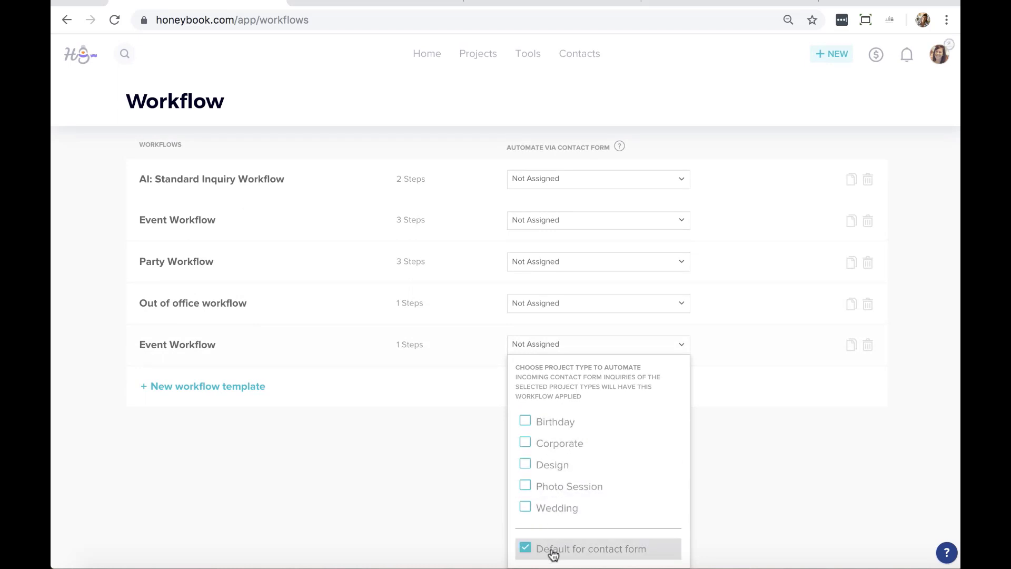
click(450, 499)
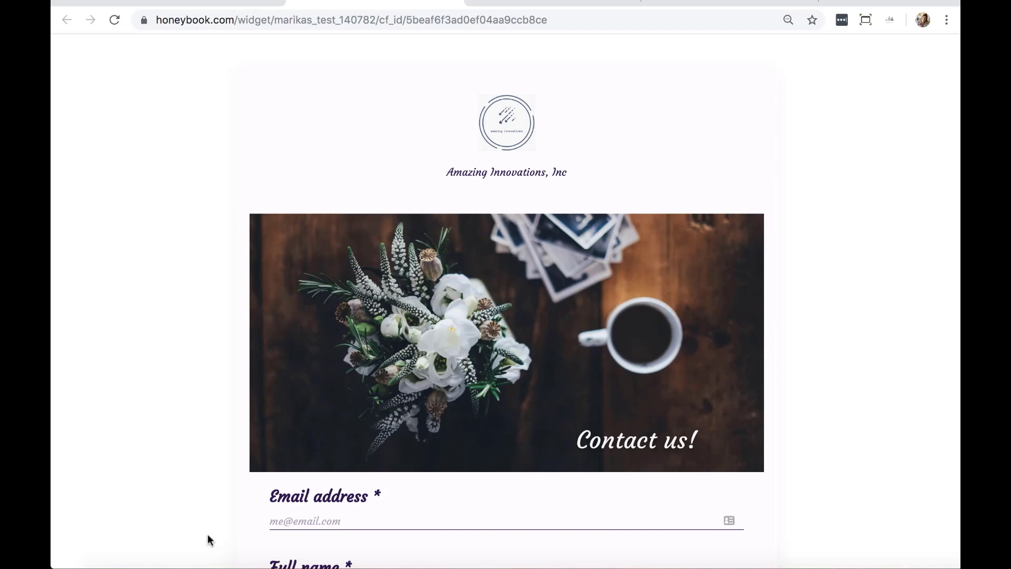
Enter the inquirer's email address and full name on the contact form
scroll(842, 289, down, 3)
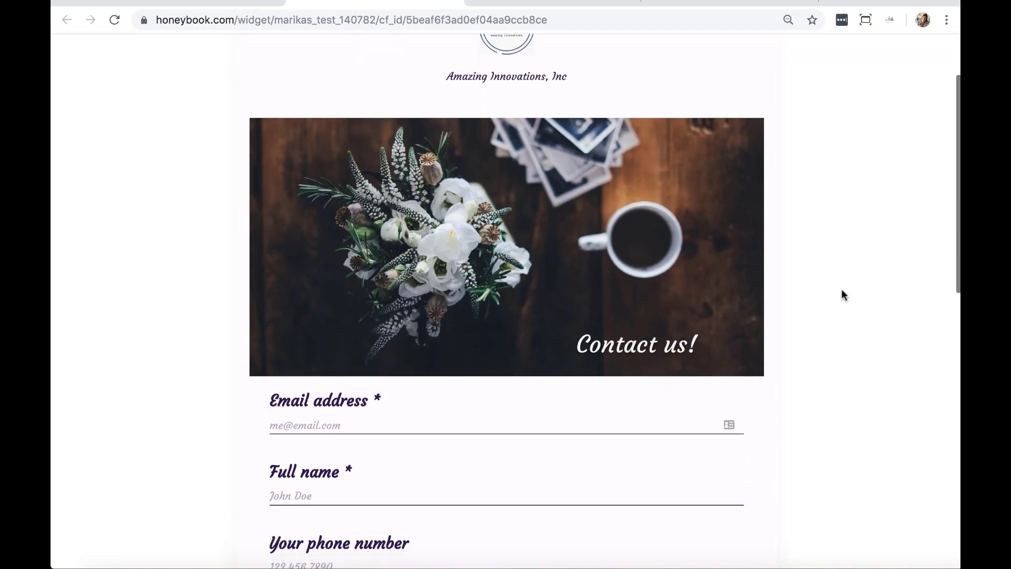
scroll(841, 294, down, 2)
click(404, 365)
key(Tab)
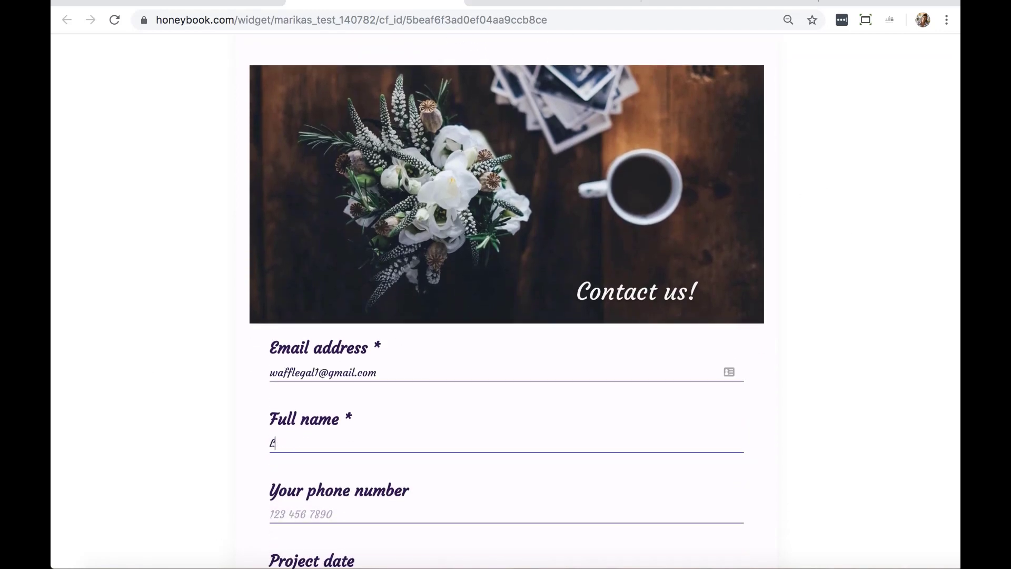
Set the project date to March 21, 2020 and choose the Basic package
scroll(395, 289, down, 4)
click(368, 369)
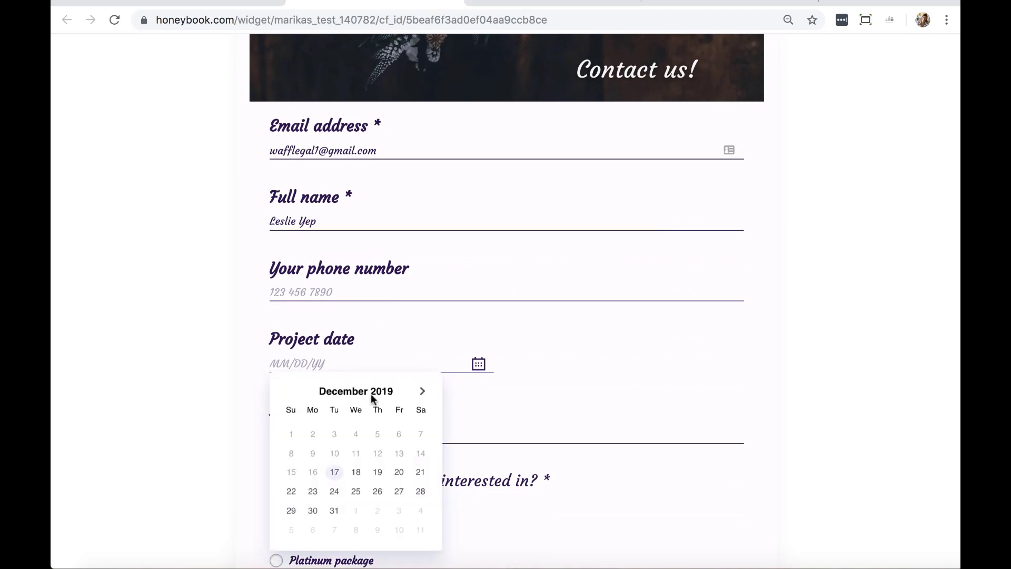
click(422, 392)
click(421, 392)
click(422, 393)
click(420, 472)
scroll(416, 418, down, 4)
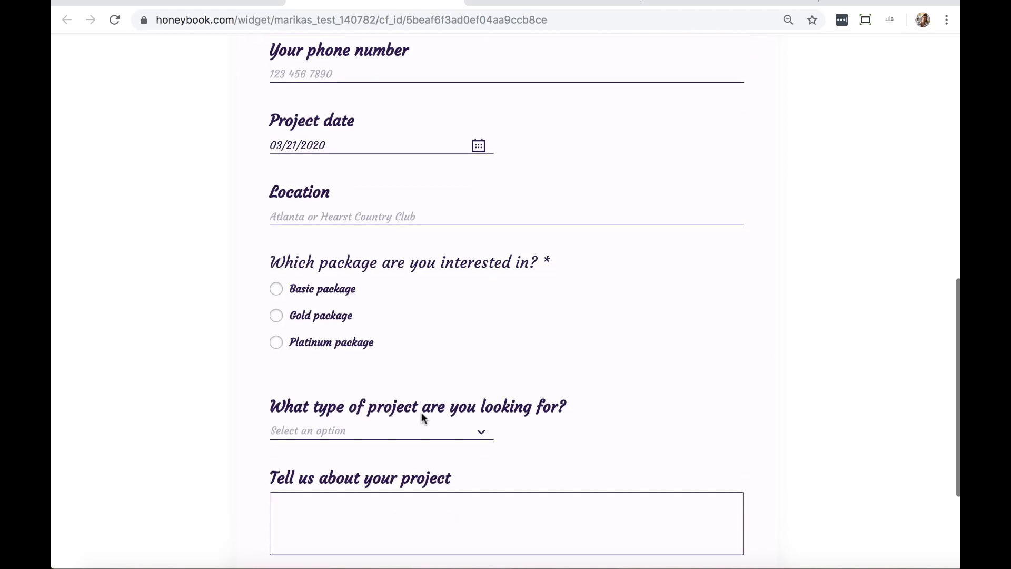
click(276, 289)
Choose Wedding as the project type and enter 'hgfhgf' as the project description
scroll(458, 337, down, 2)
click(476, 315)
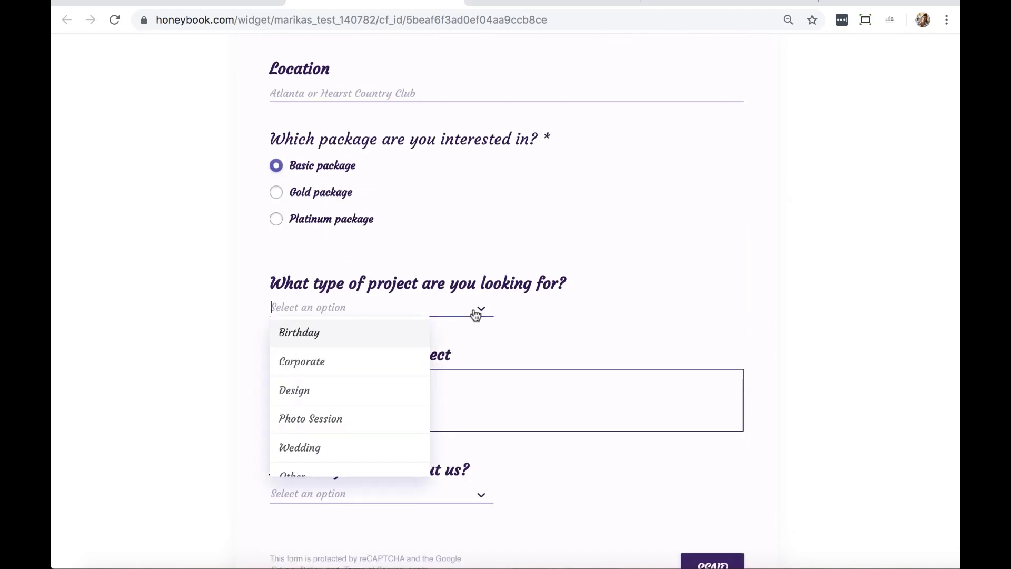
scroll(360, 393, down, 1)
scroll(311, 403, up, 1)
click(316, 447)
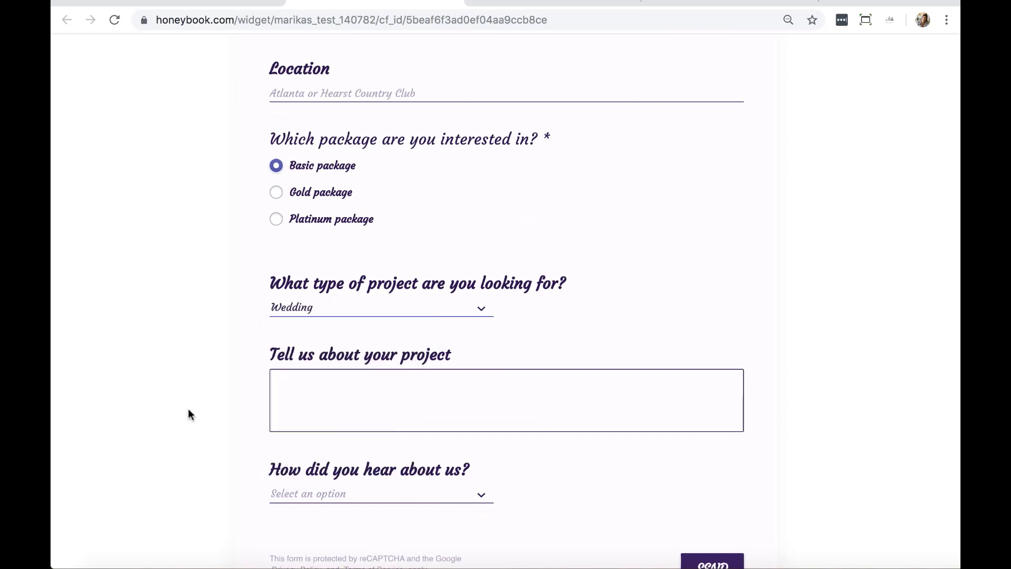
scroll(188, 409, down, 1)
click(372, 381)
text(hgfhgf)
Pick Yelp as the referral source, submit the inquiry, and return to the editor tab
click(395, 446)
click(295, 373)
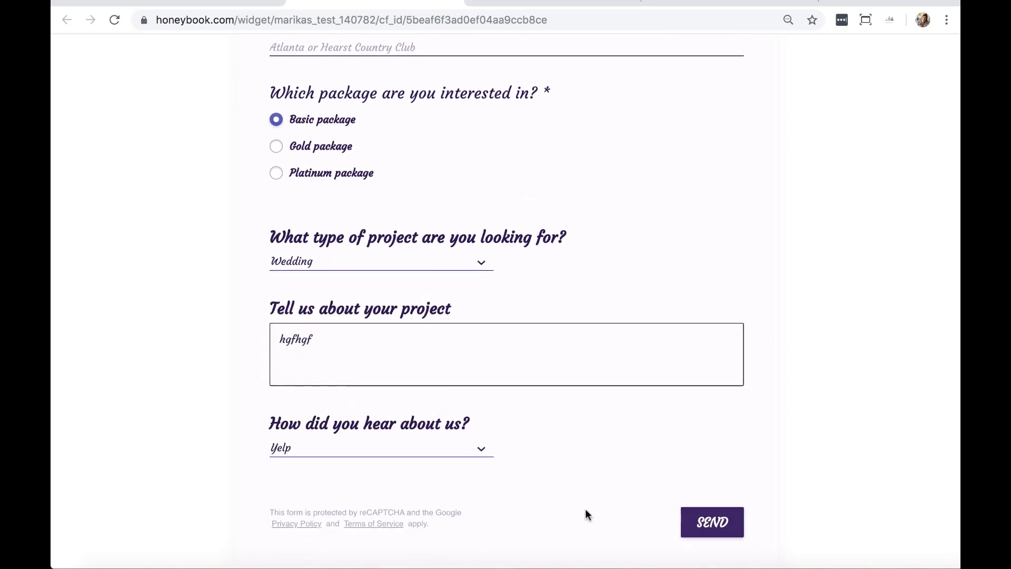
click(743, 523)
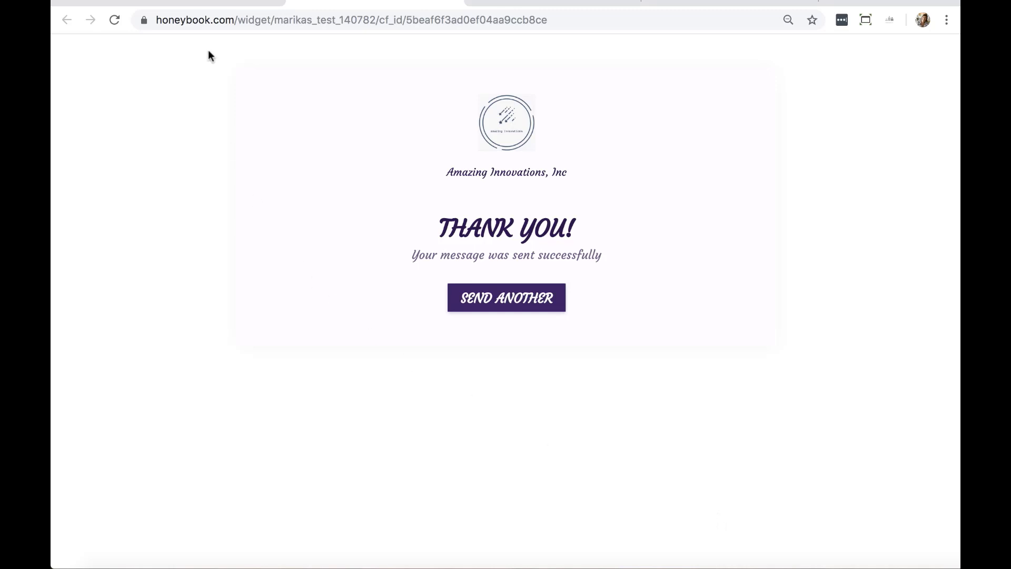
click(198, 5)
Open the newly created inquiry project from the projects pipeline
click(109, 62)
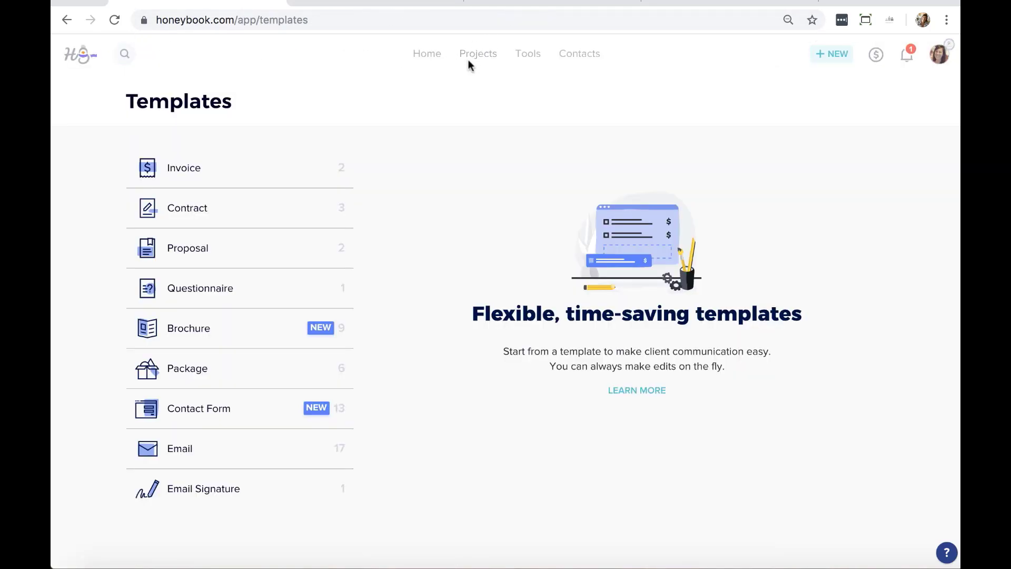
click(475, 59)
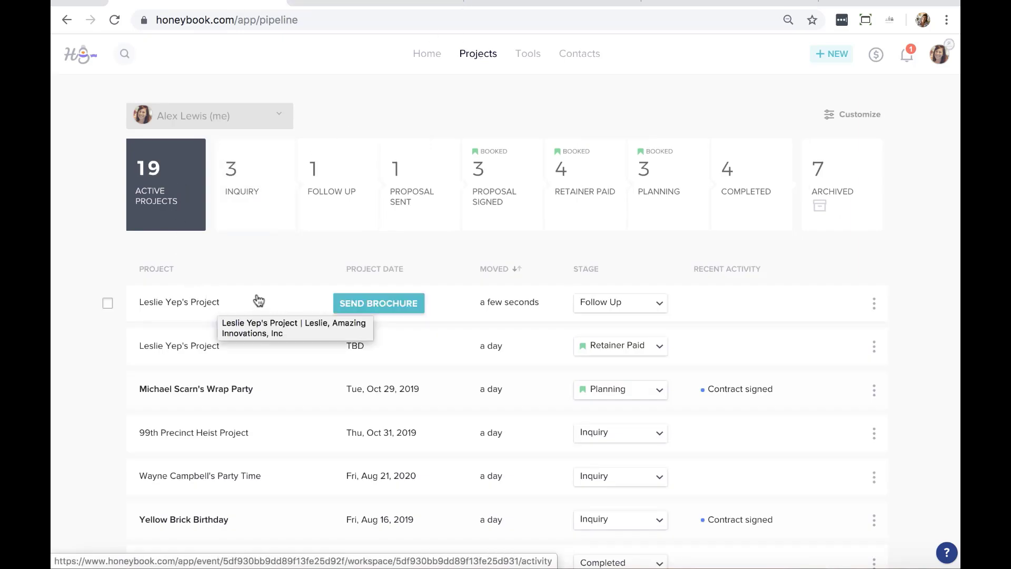
click(275, 305)
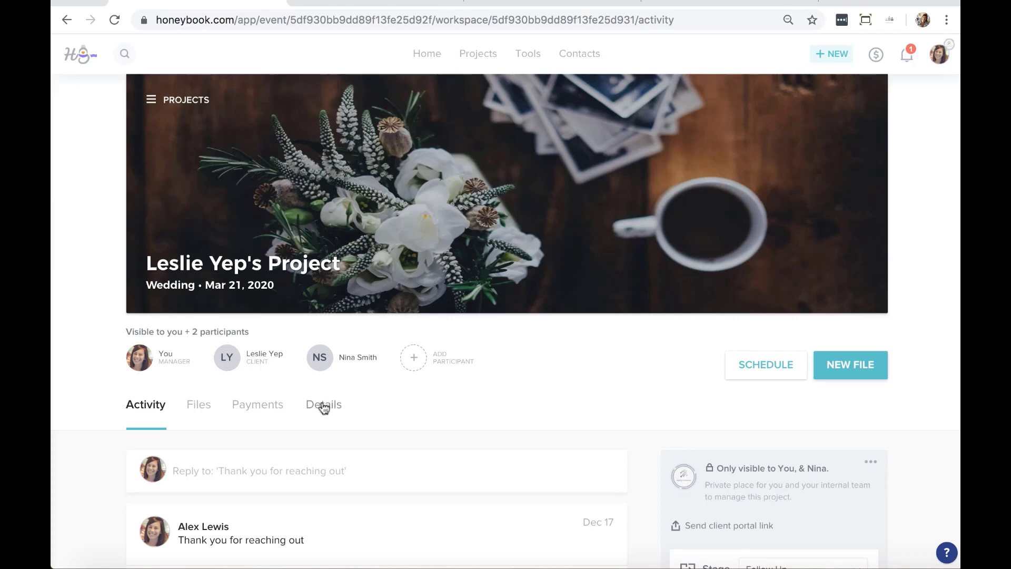
Review the activity feed and the Details tab showing name, type, date, location and budget
scroll(321, 403, down, 3)
scroll(179, 287, down, 2)
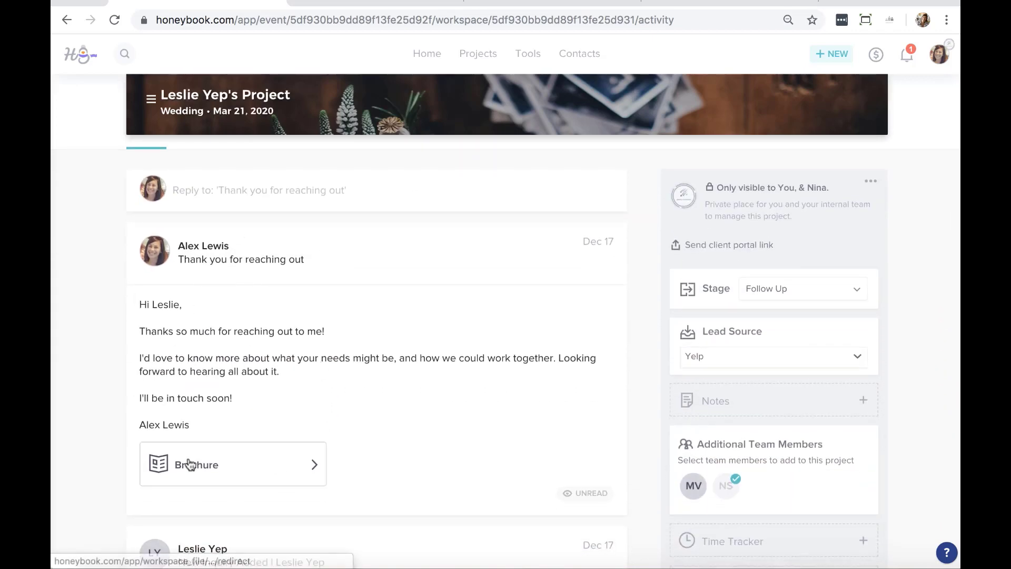
scroll(188, 463, down, 5)
scroll(190, 463, down, 3)
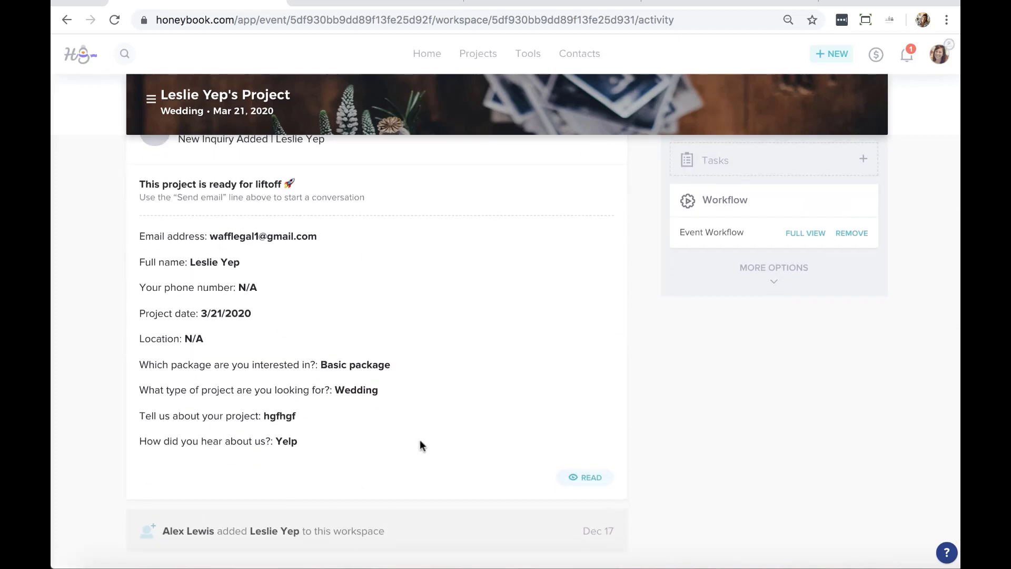
scroll(420, 445, up, 10)
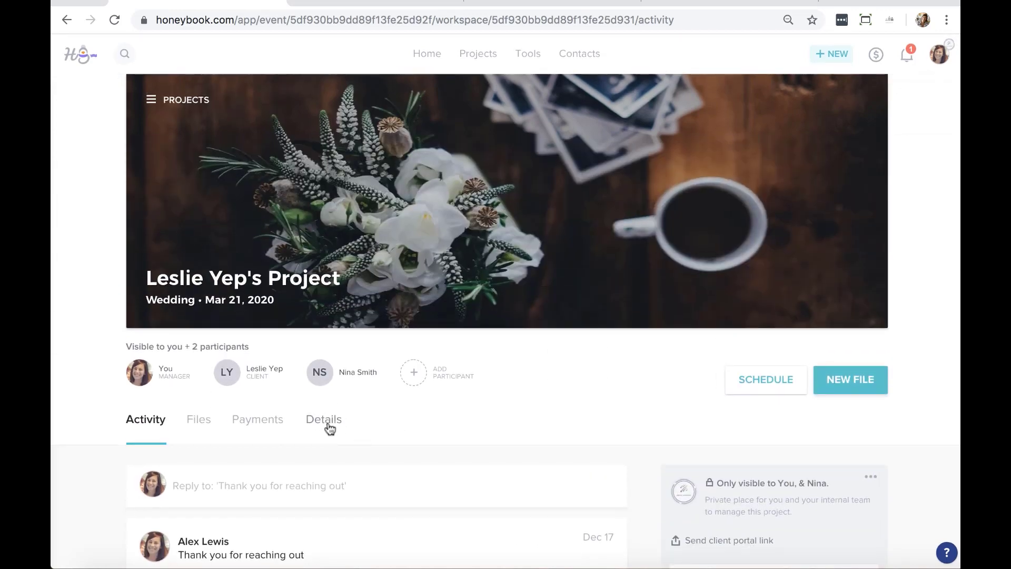
click(326, 421)
scroll(558, 395, down, 8)
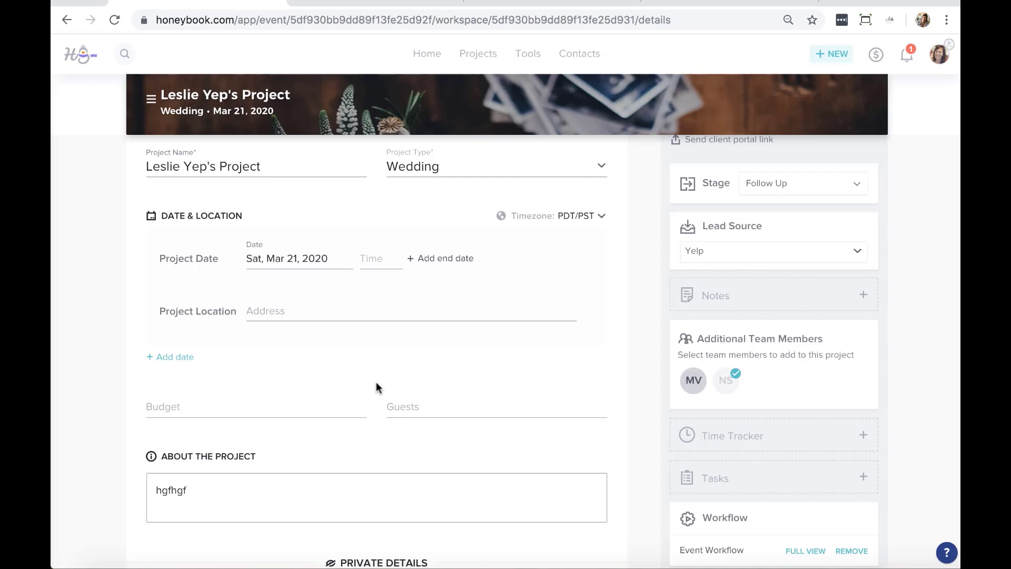
click(552, 3)
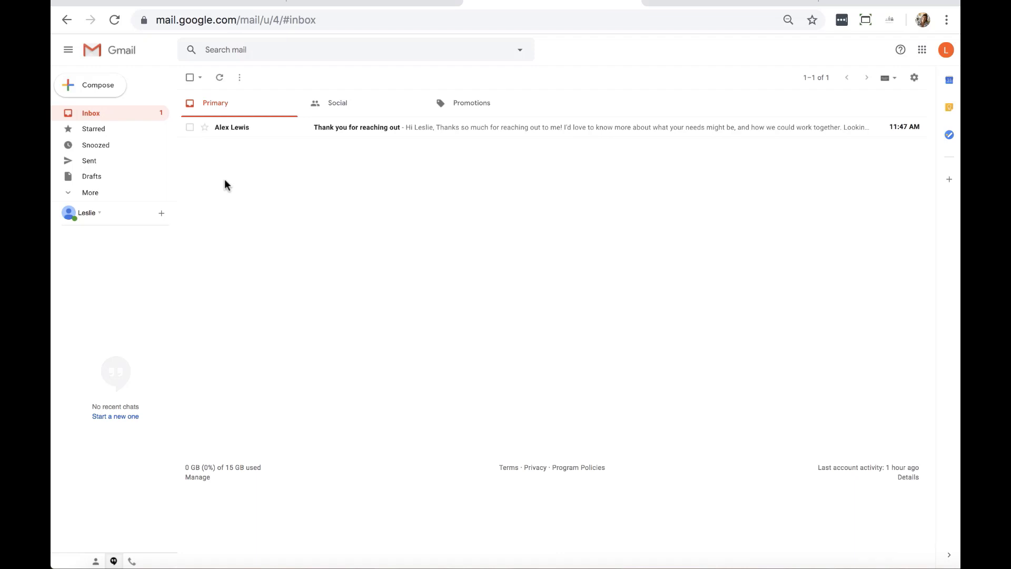
Open the 'Thank you for reaching out' email in Gmail and follow its brochure link
click(387, 128)
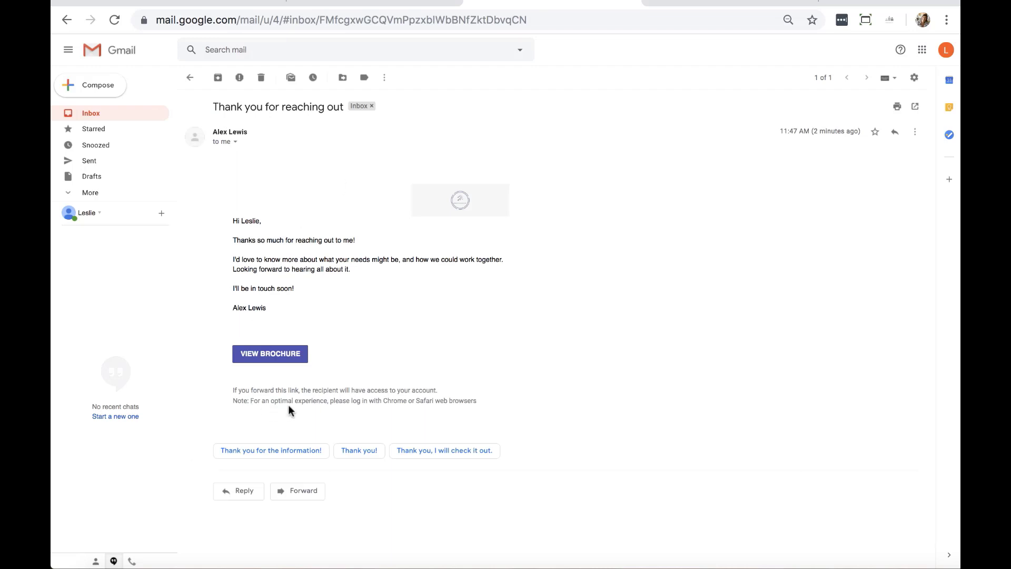
click(267, 358)
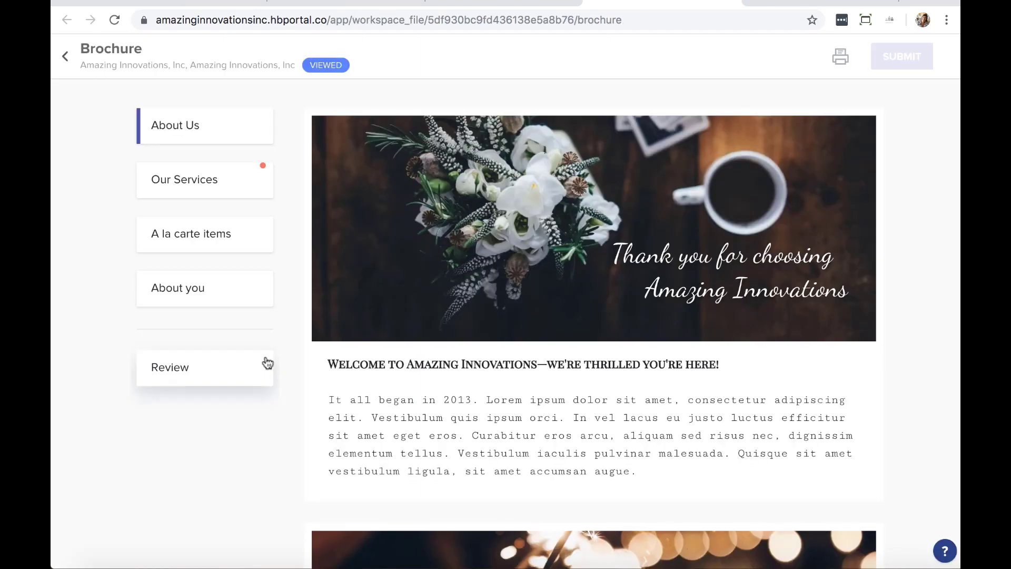
Select the Premium Package in the brochure
scroll(530, 255, down, 8)
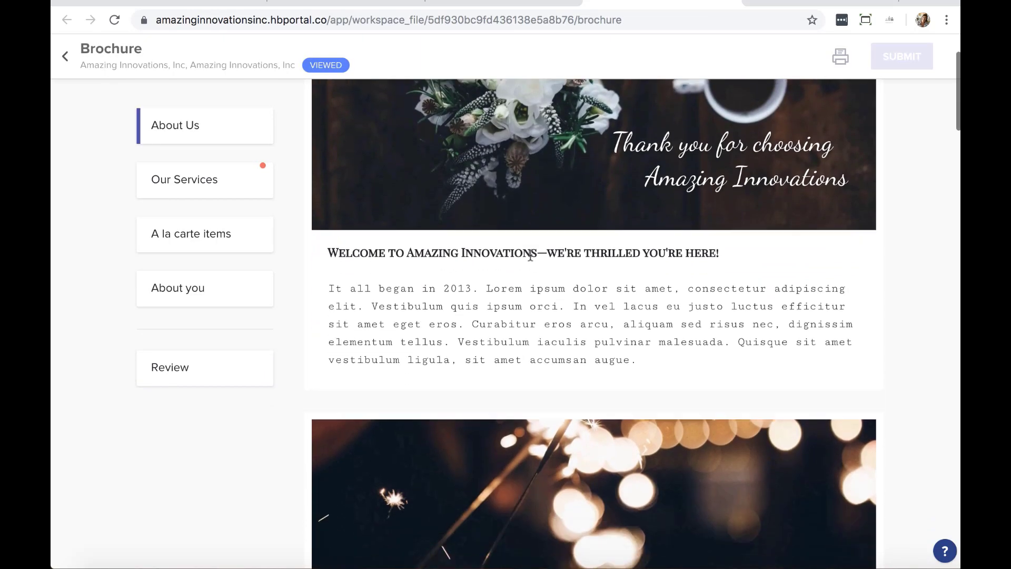
scroll(530, 255, down, 3)
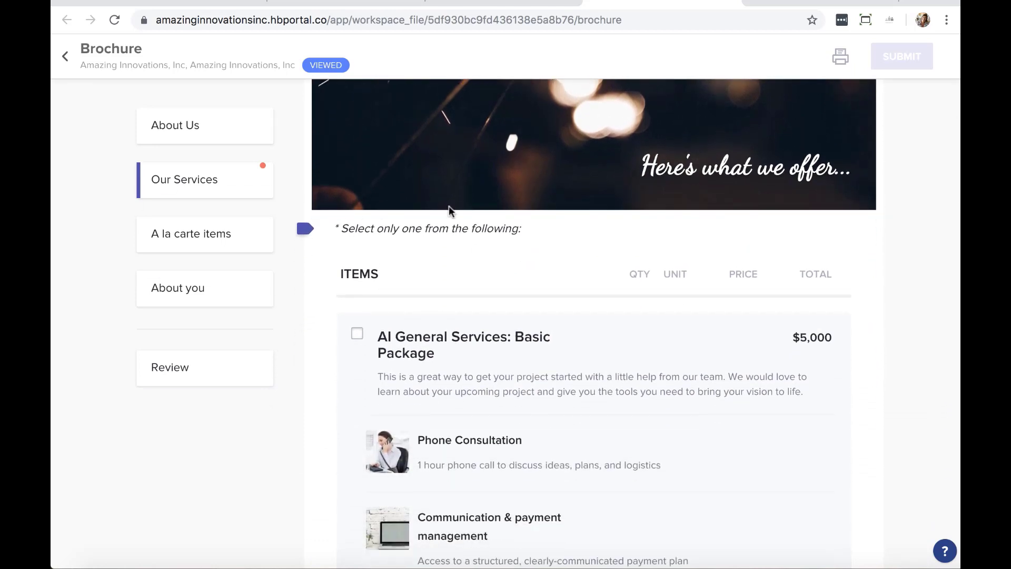
scroll(463, 295, down, 9)
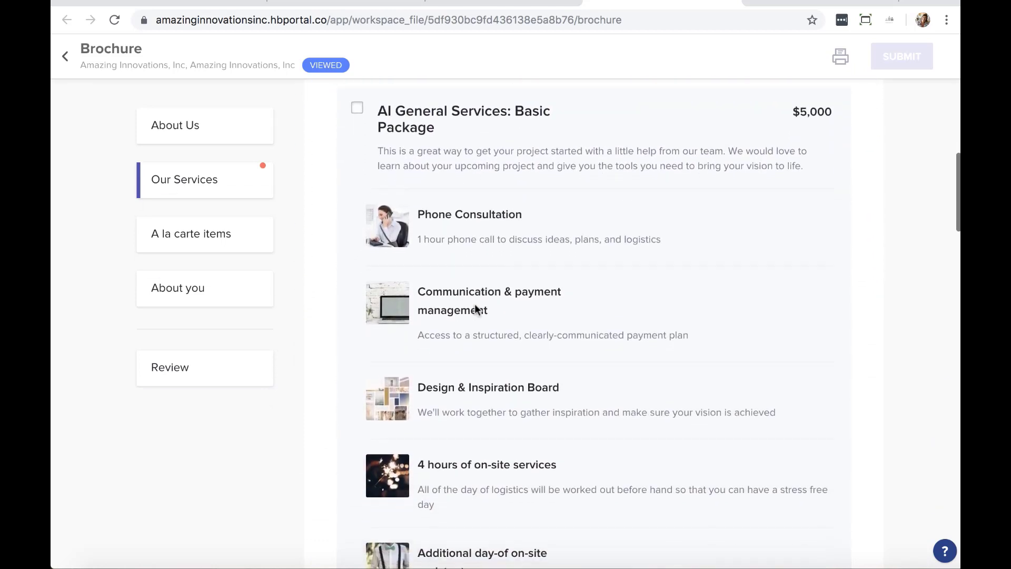
scroll(475, 309, down, 5)
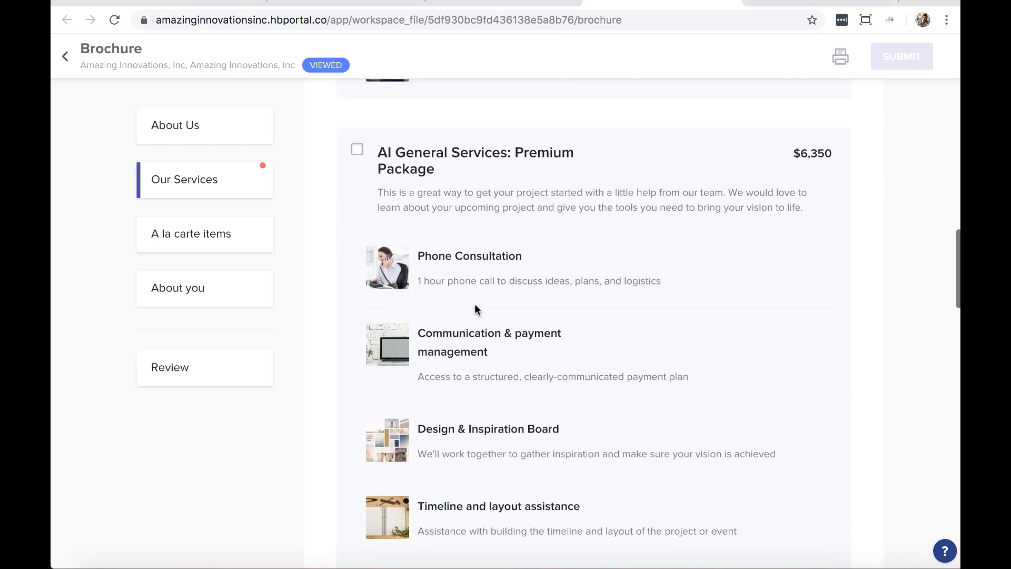
click(357, 153)
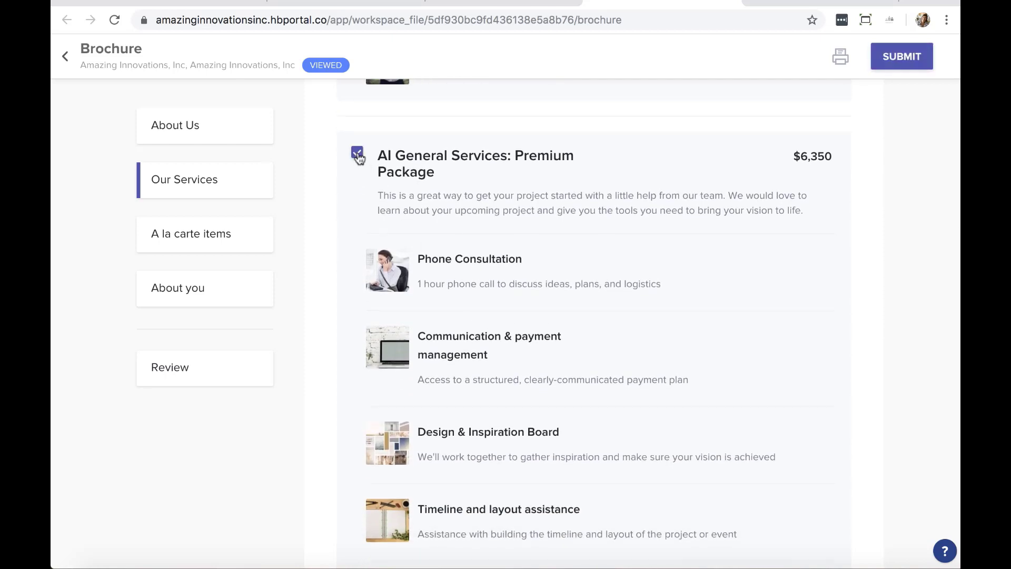
Add 'Additional day-of on-site assistant' with quantity 2, totalling $1,000
scroll(357, 157, down, 14)
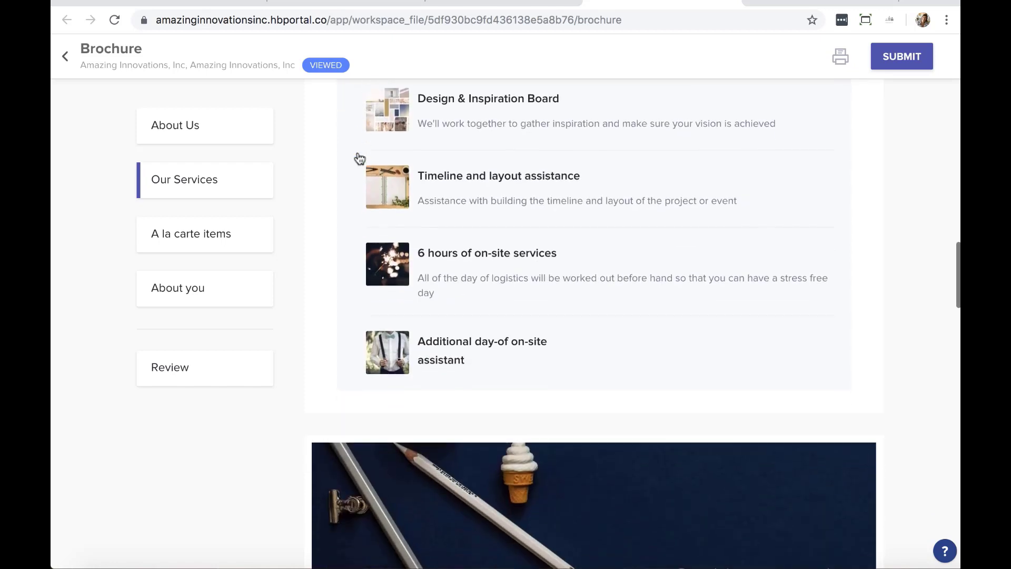
scroll(357, 157, down, 2)
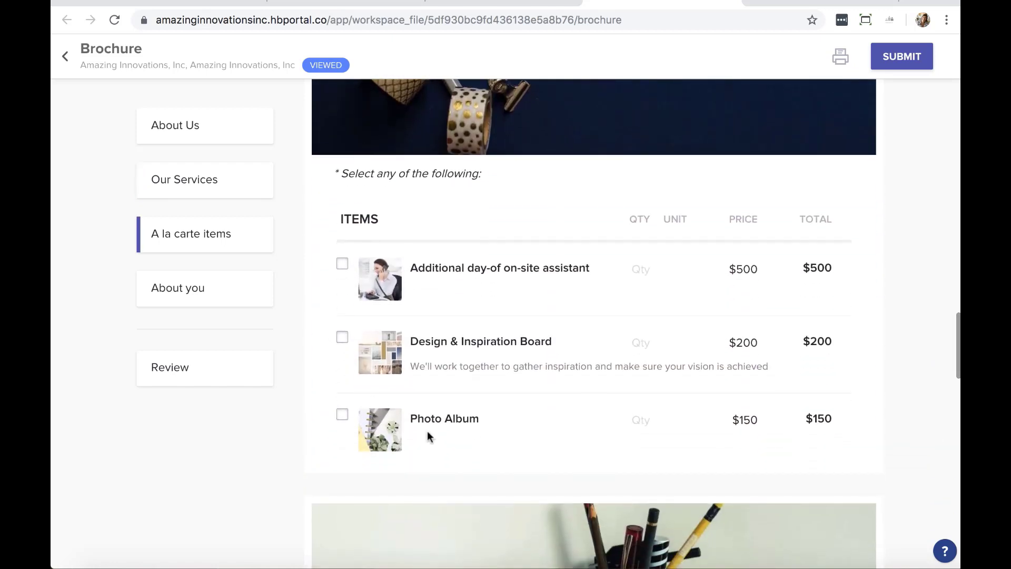
click(343, 264)
text(2)
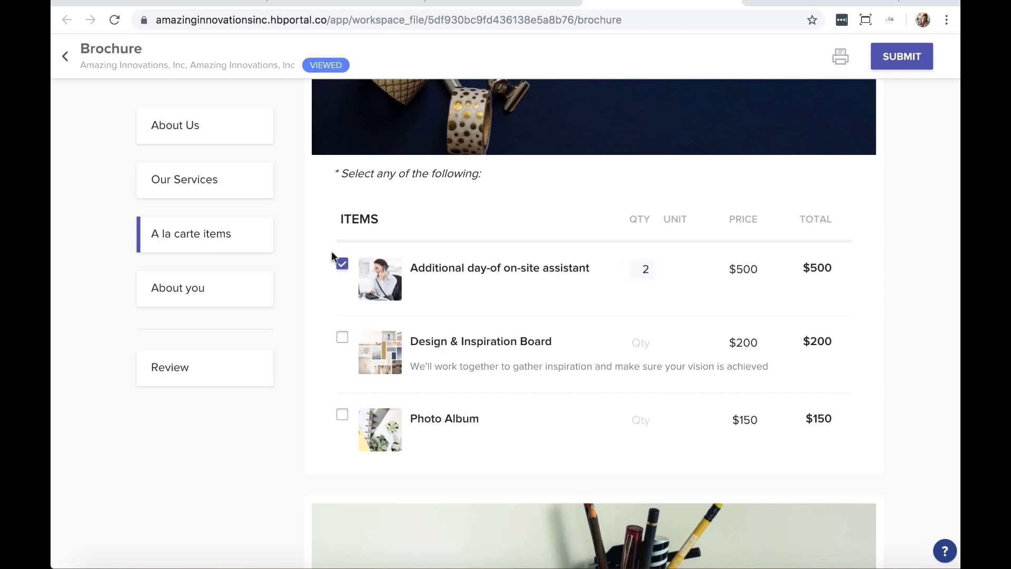
click(927, 307)
scroll(645, 293, down, 11)
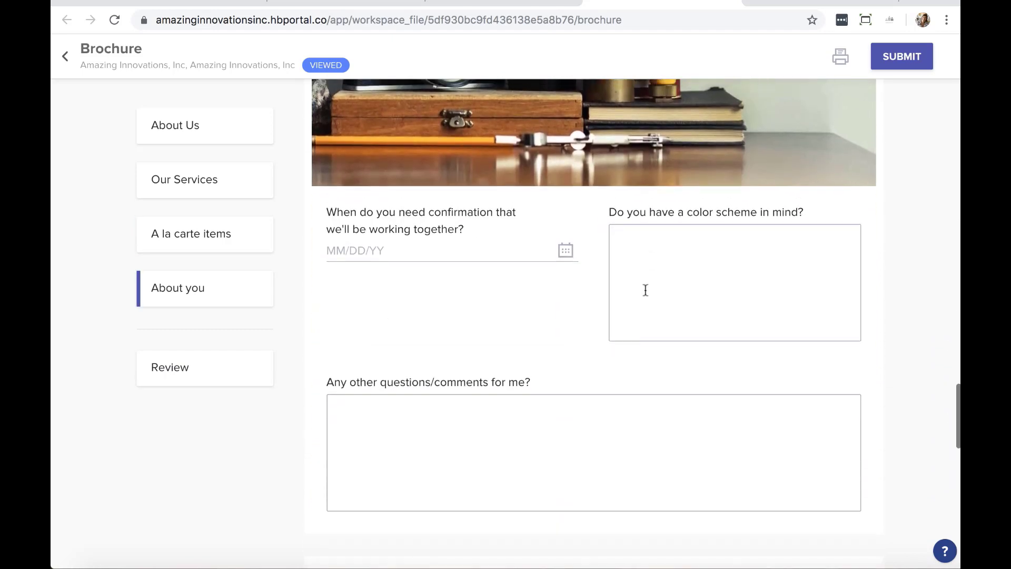
Answer About you: confirmation needed 12/28/19, colour scheme 'pink!', comments 'no!'
scroll(645, 290, up, 1)
click(452, 293)
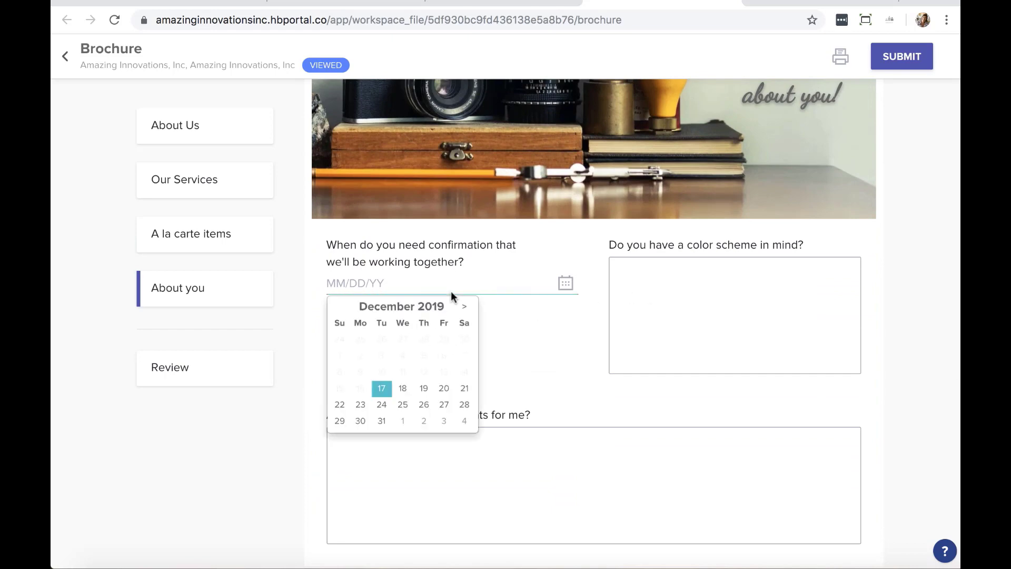
click(464, 406)
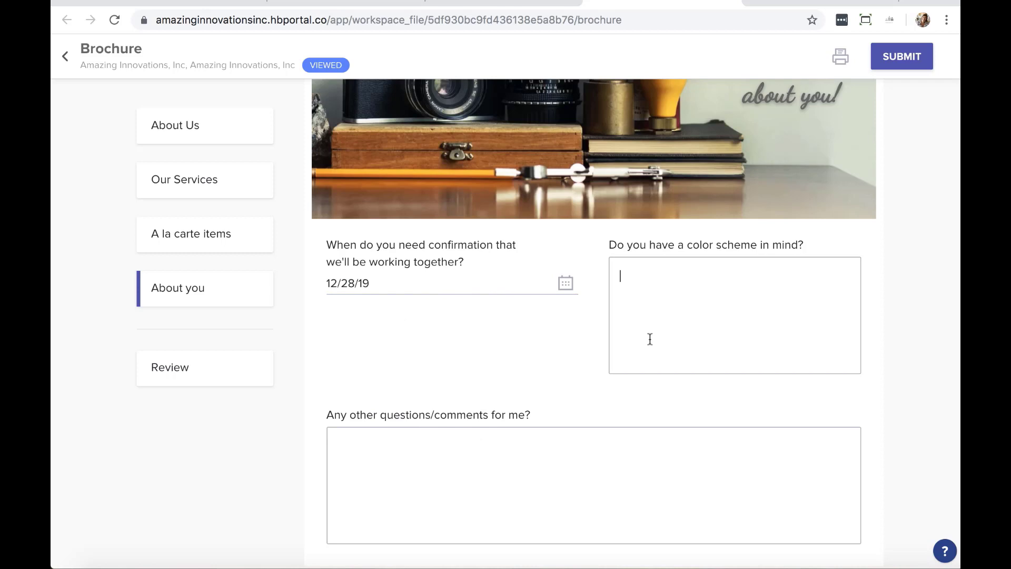
text(pink!)
click(572, 483)
text(no!)
scroll(775, 406, down, 6)
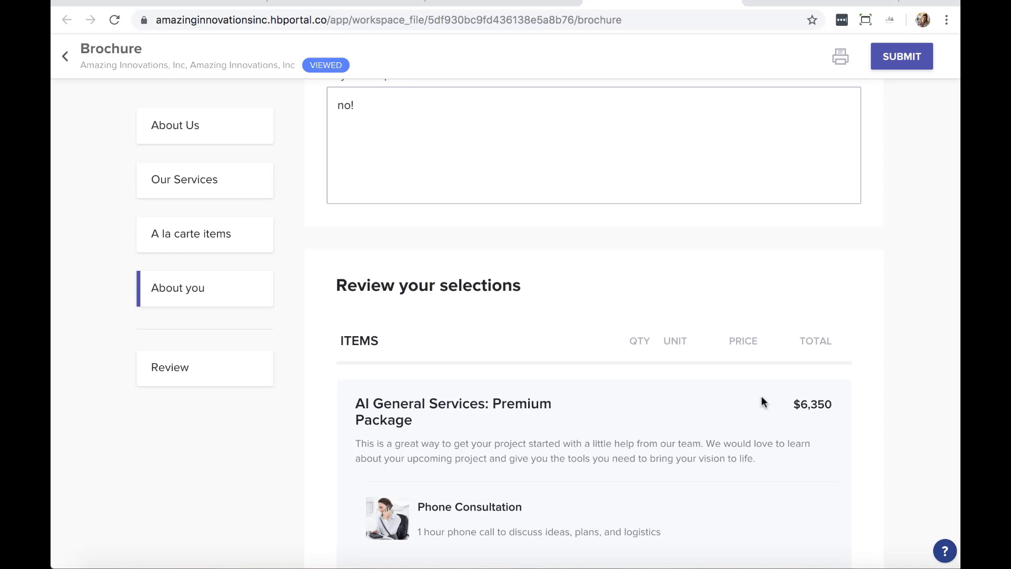
Review the brochure selections and submit them
scroll(431, 344, down, 5)
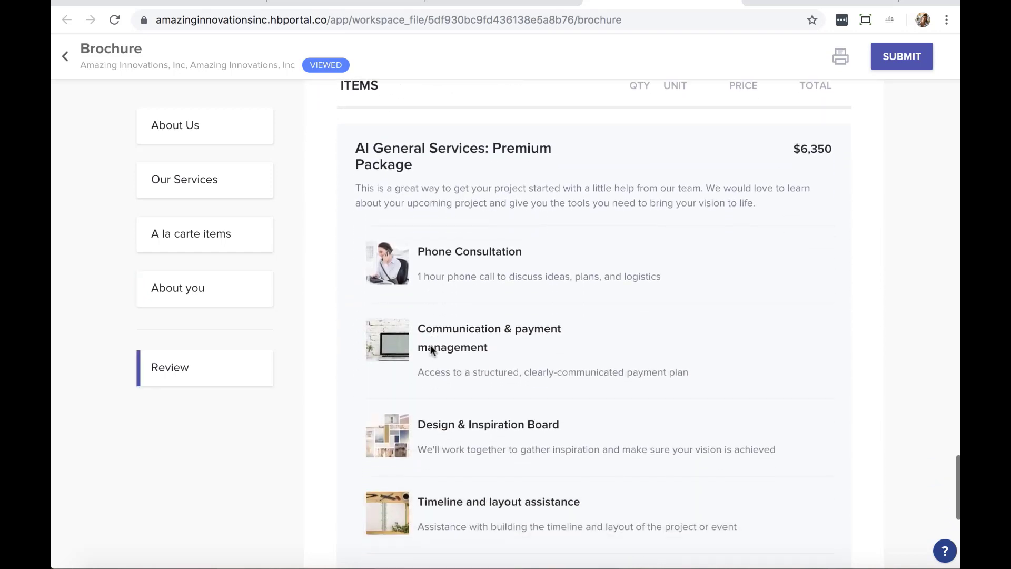
scroll(584, 221, down, 3)
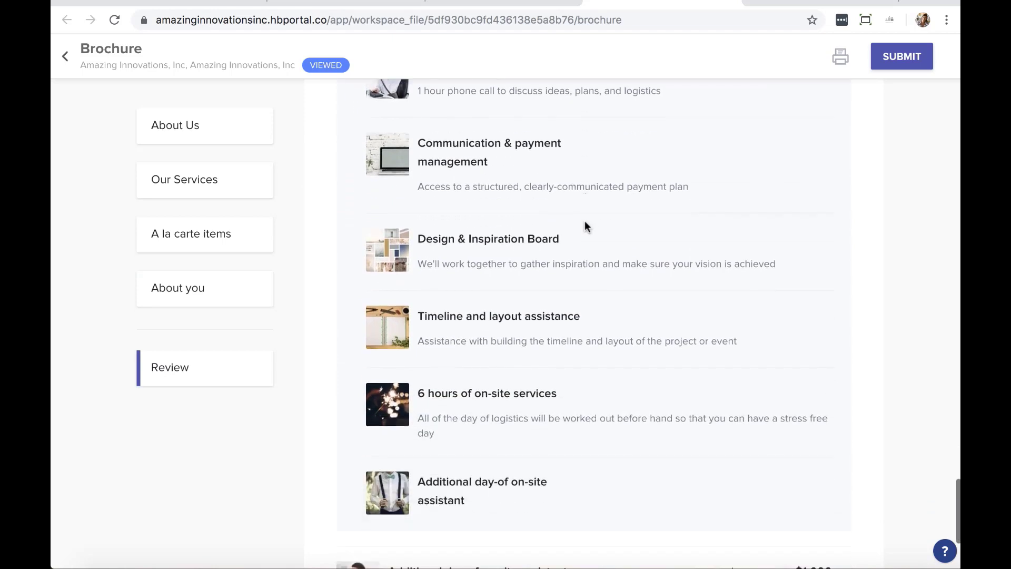
scroll(585, 220, down, 3)
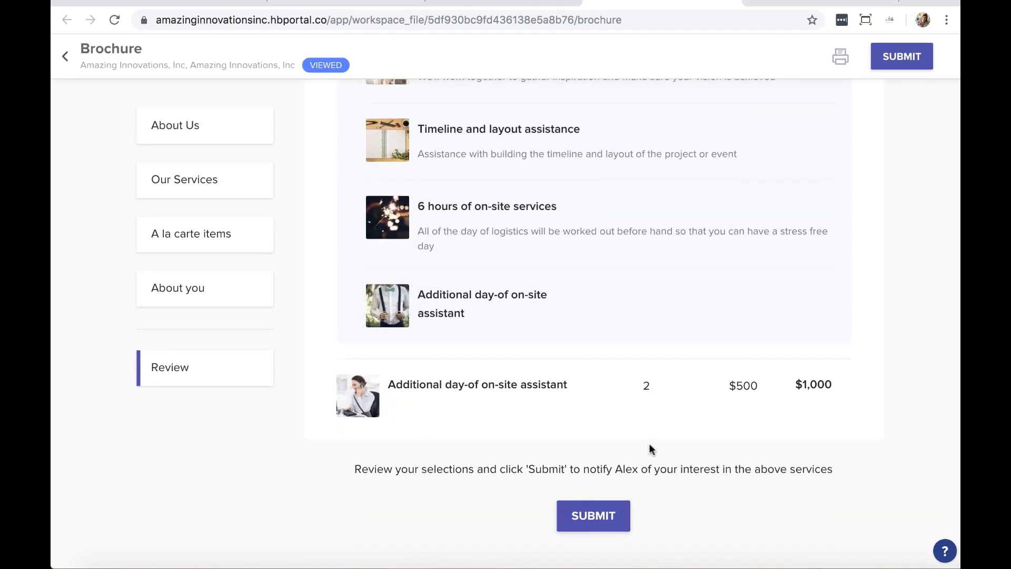
scroll(648, 447, up, 9)
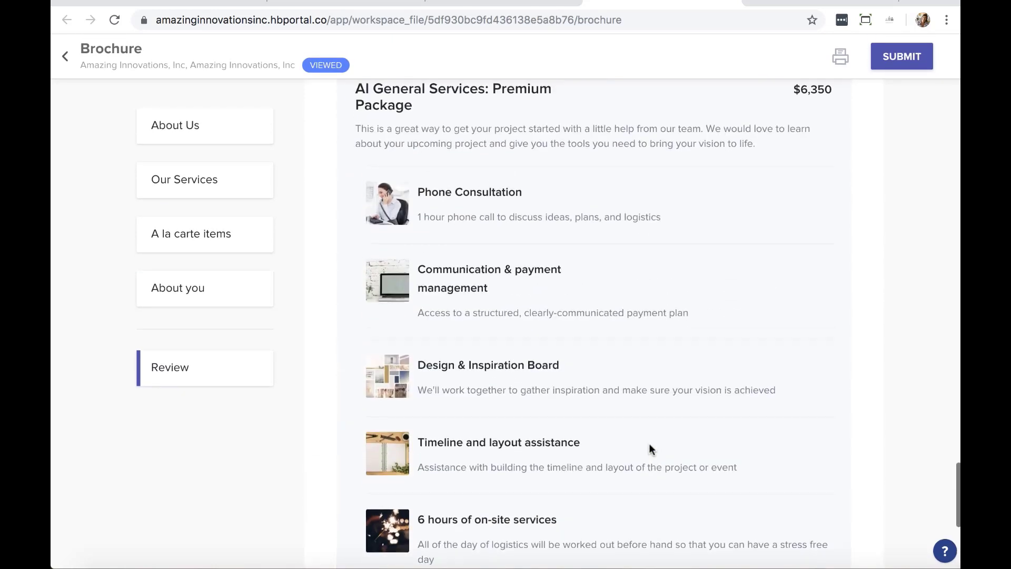
scroll(649, 446, down, 9)
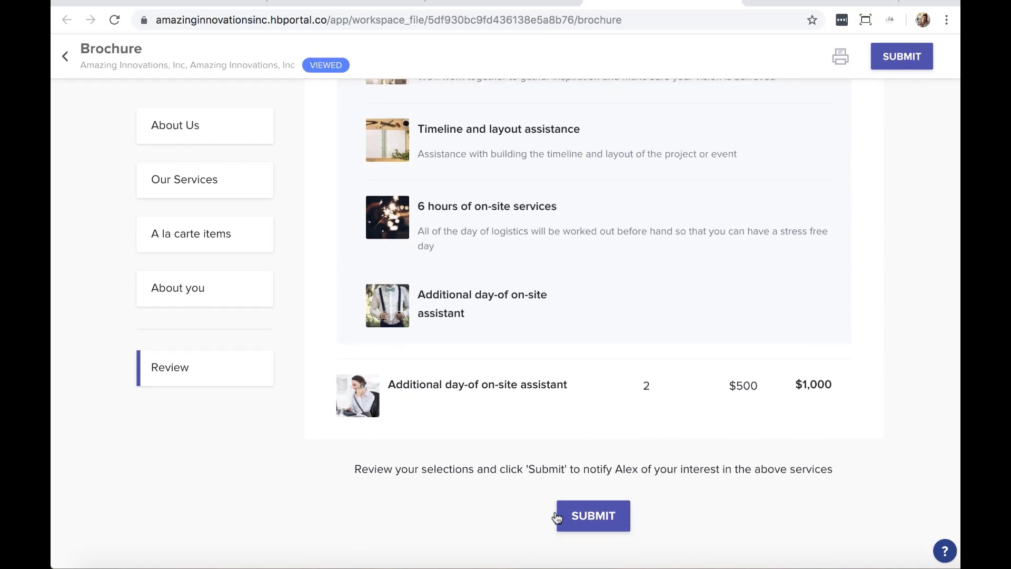
click(594, 516)
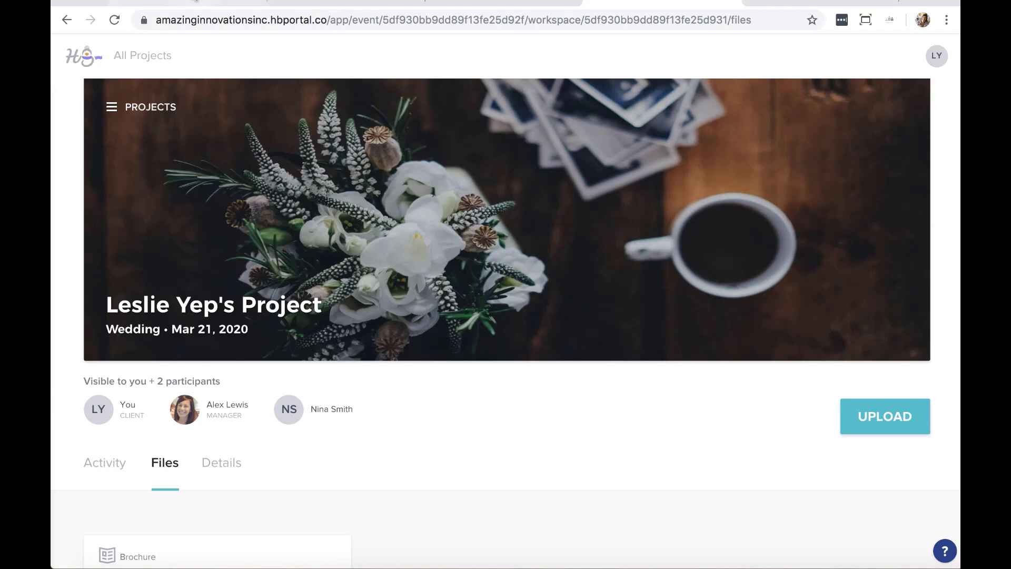
Log back into the business account and open the Follow Up stage wedding project
click(190, 3)
click(530, 265)
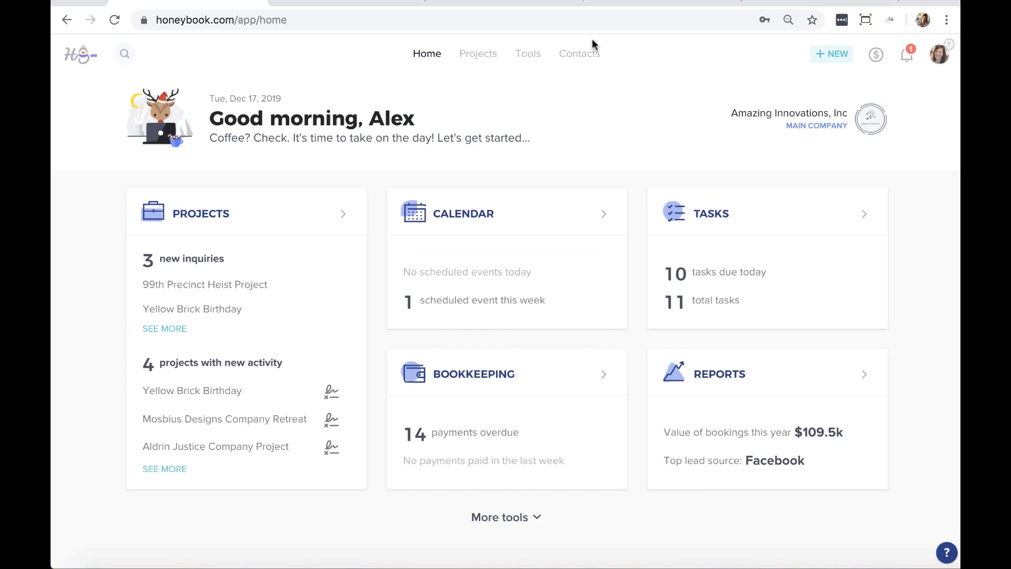
click(479, 56)
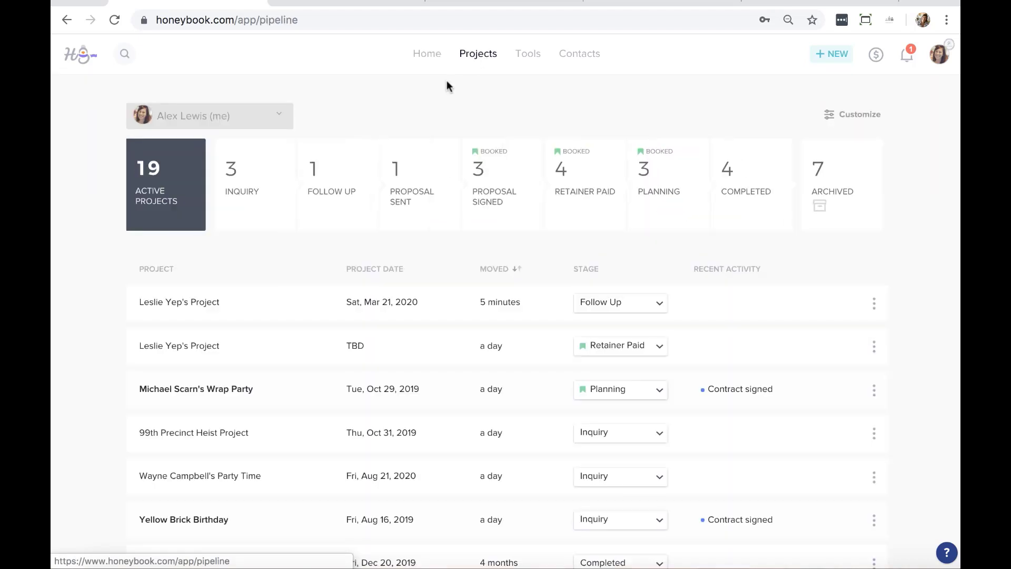
click(362, 168)
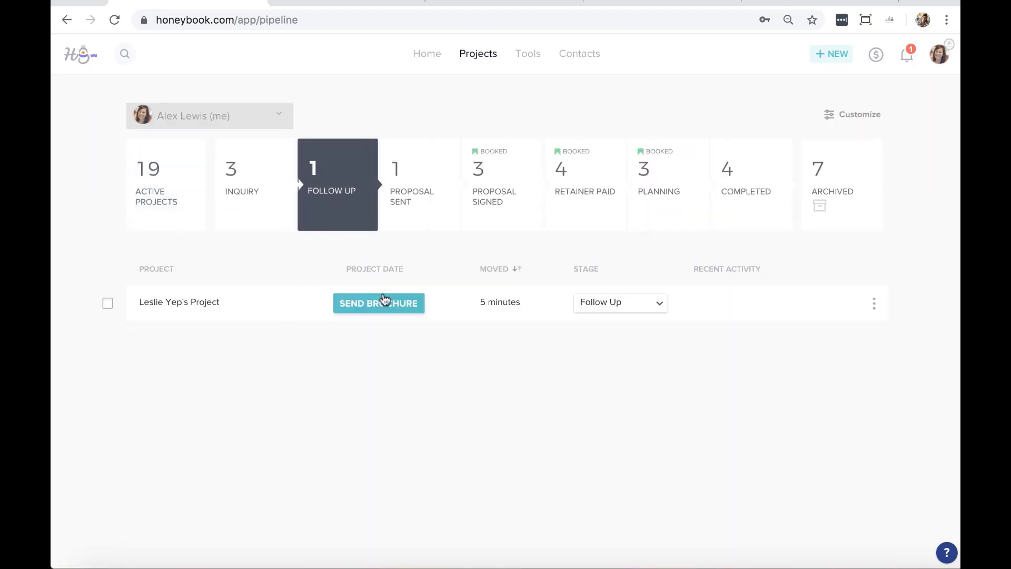
click(244, 311)
scroll(242, 310, down, 3)
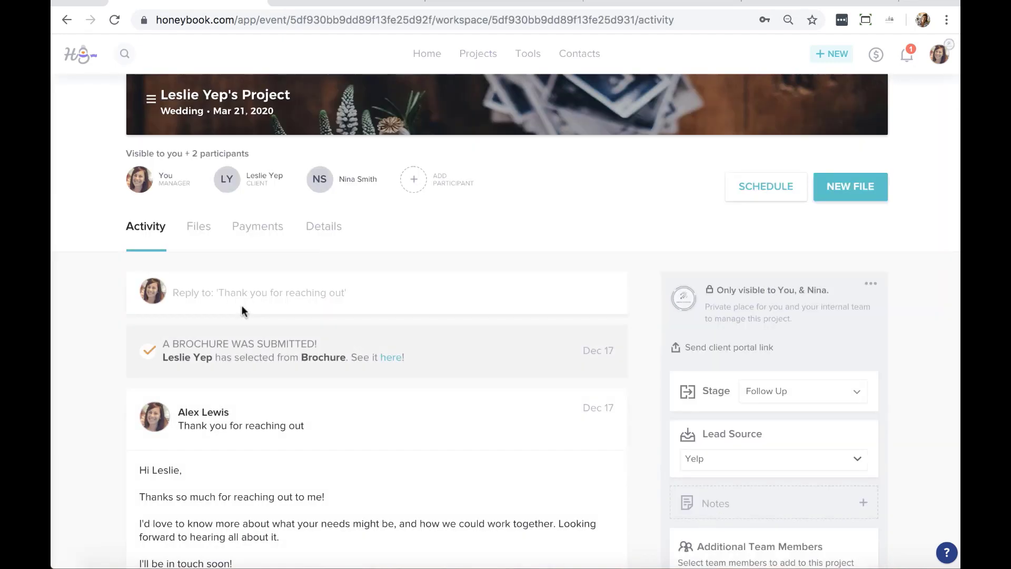
Open the Project Proposal from the wedding project's Files list
click(203, 231)
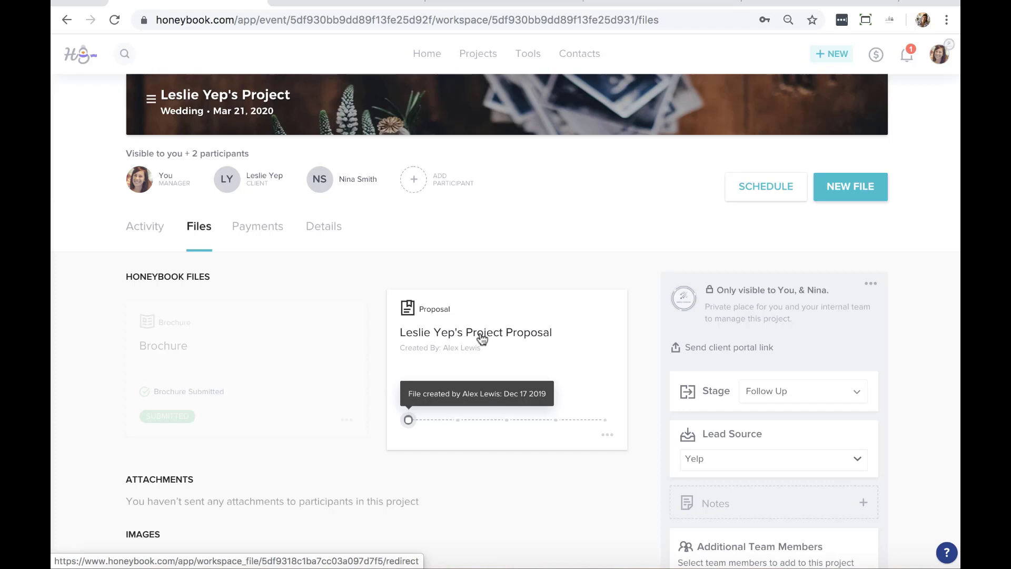
click(520, 331)
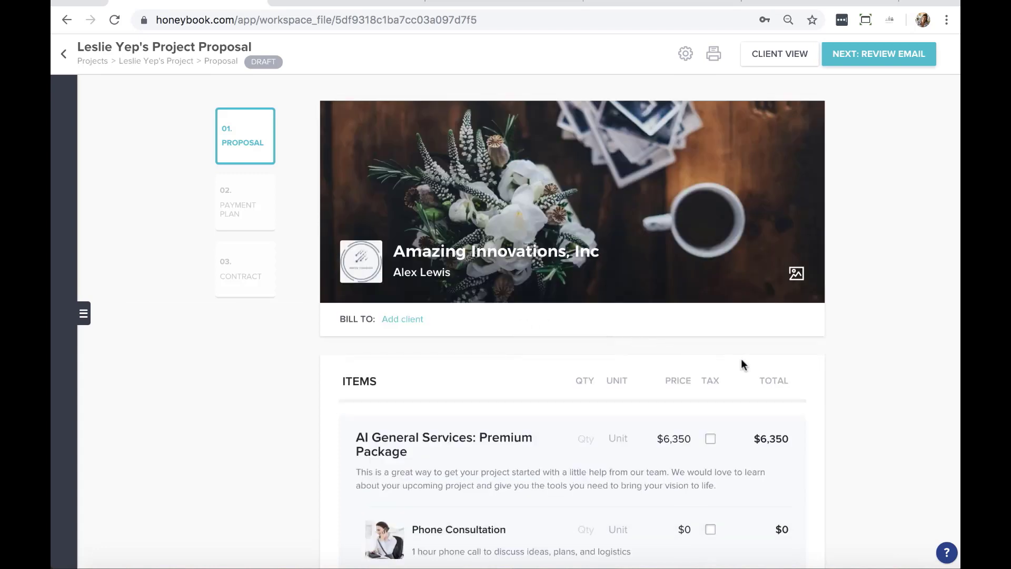
Change the lower on-site assistant line's quantity from 2 to 1, making the total $6,850
scroll(896, 212, down, 3)
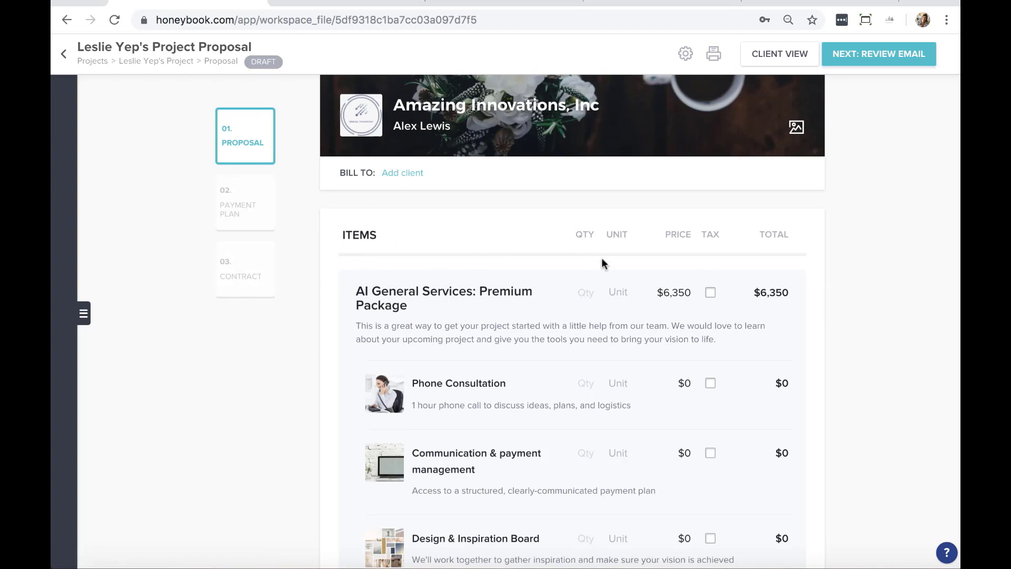
scroll(601, 260, down, 4)
scroll(602, 258, down, 4)
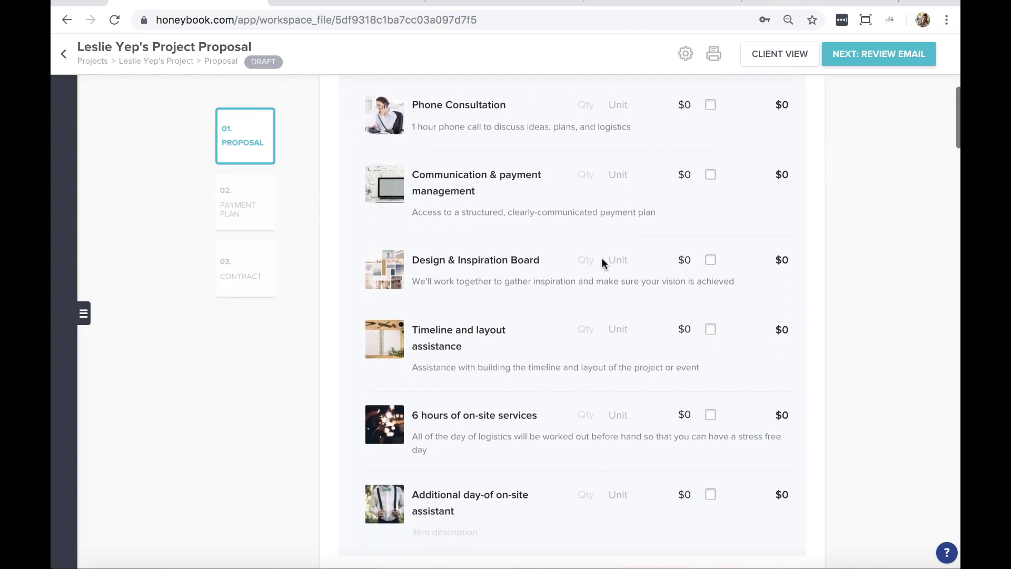
scroll(601, 257, up, 5)
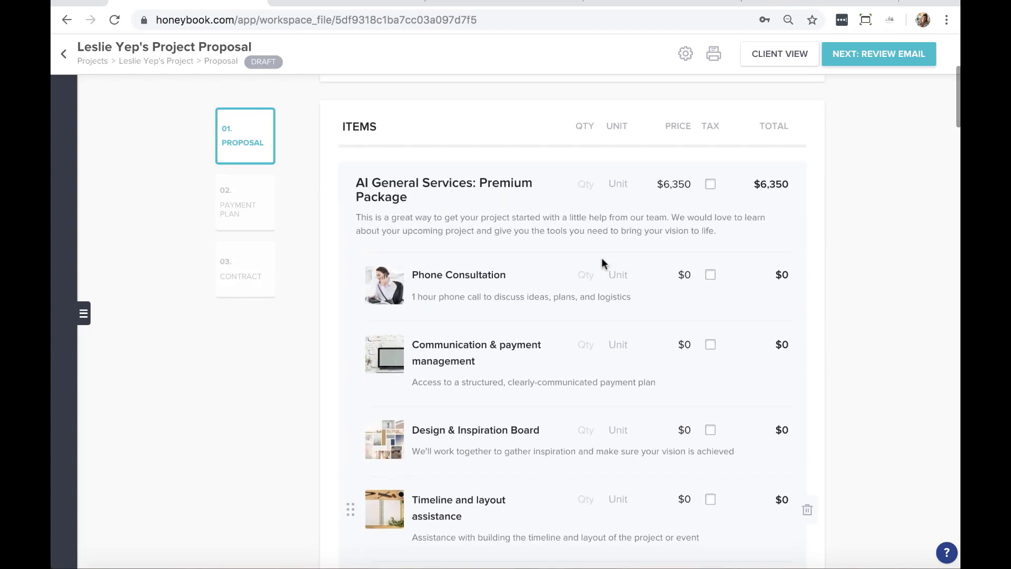
scroll(601, 258, down, 7)
scroll(601, 258, down, 2)
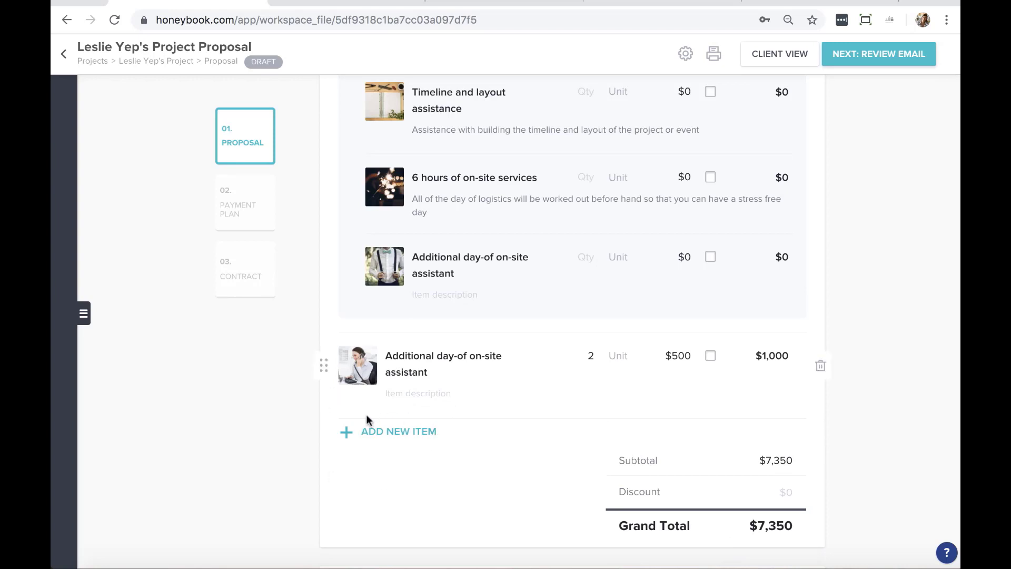
click(588, 356)
key(Delete)
text(1)
key(shift+Tab)
click(886, 311)
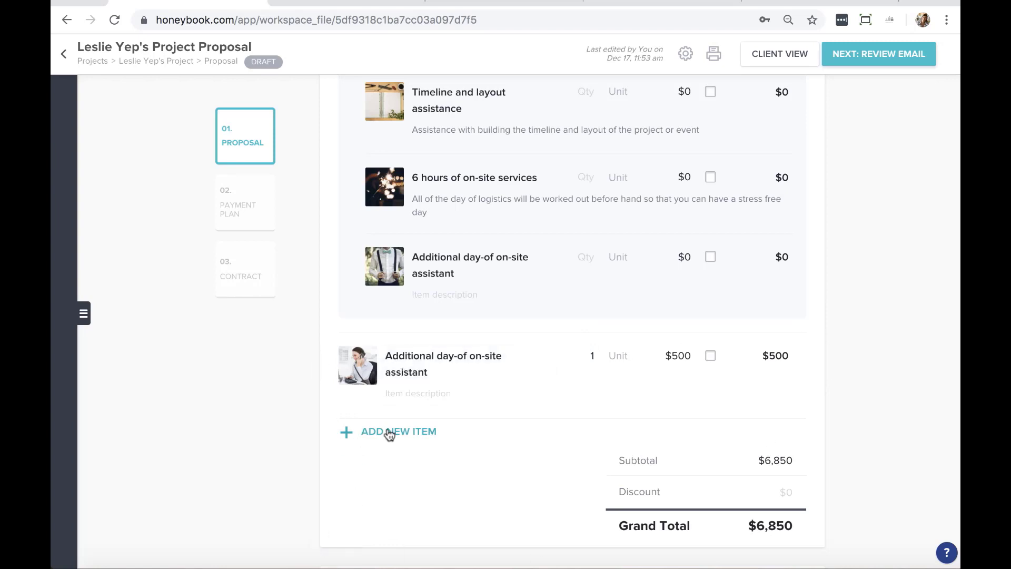
scroll(390, 433, down, 5)
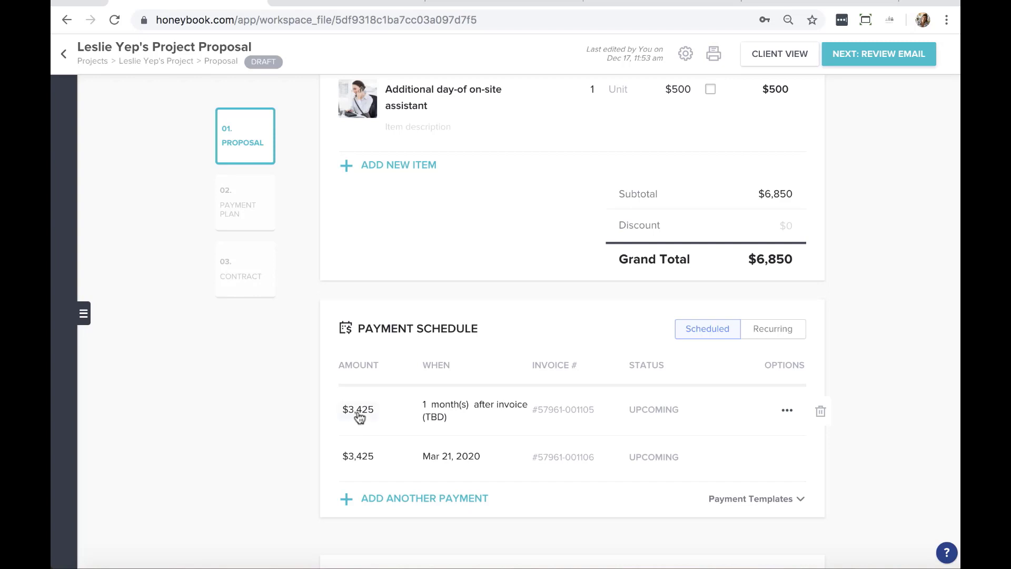
Add a third payment and set the first payment to 20%
click(385, 498)
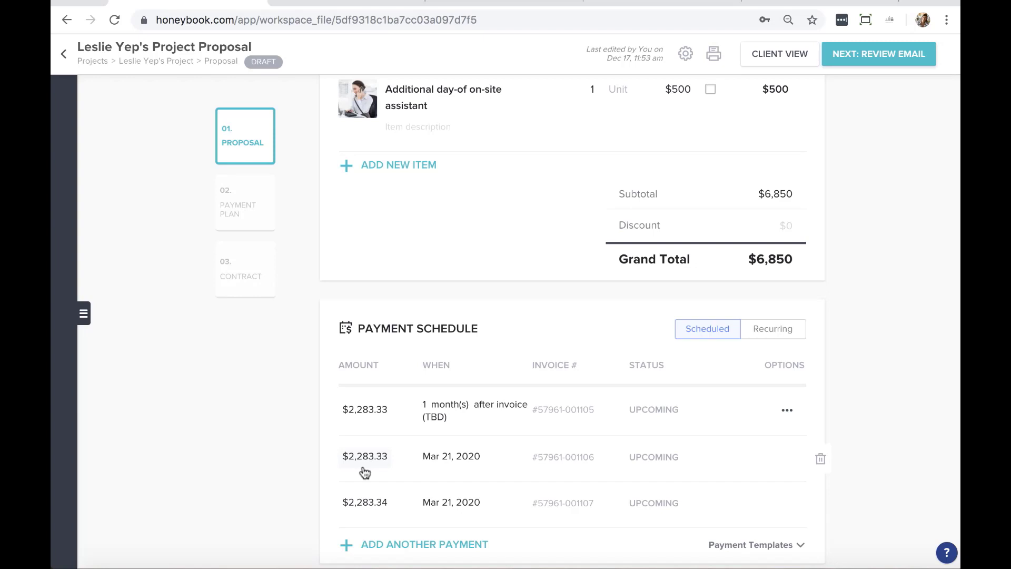
click(370, 414)
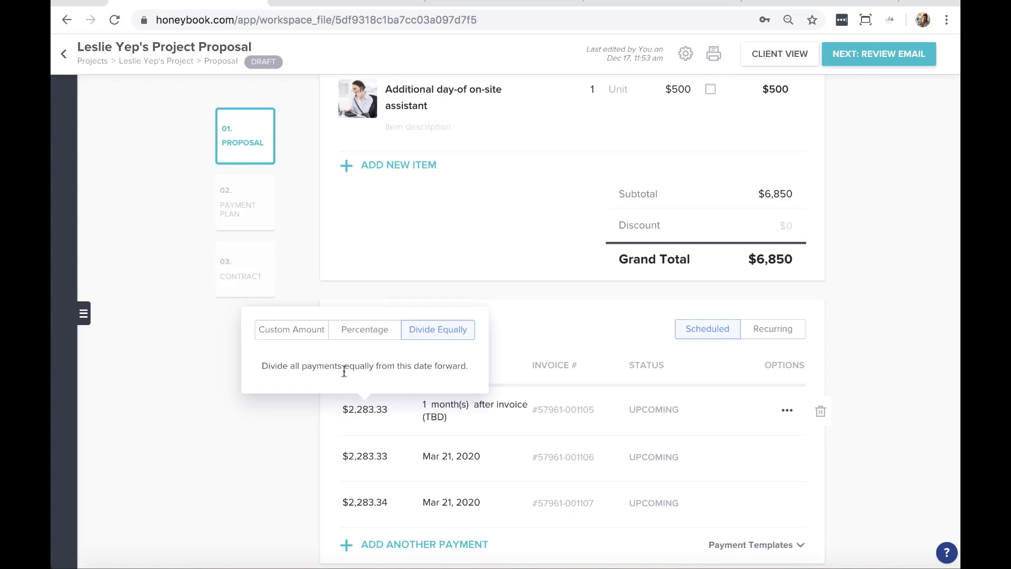
click(364, 331)
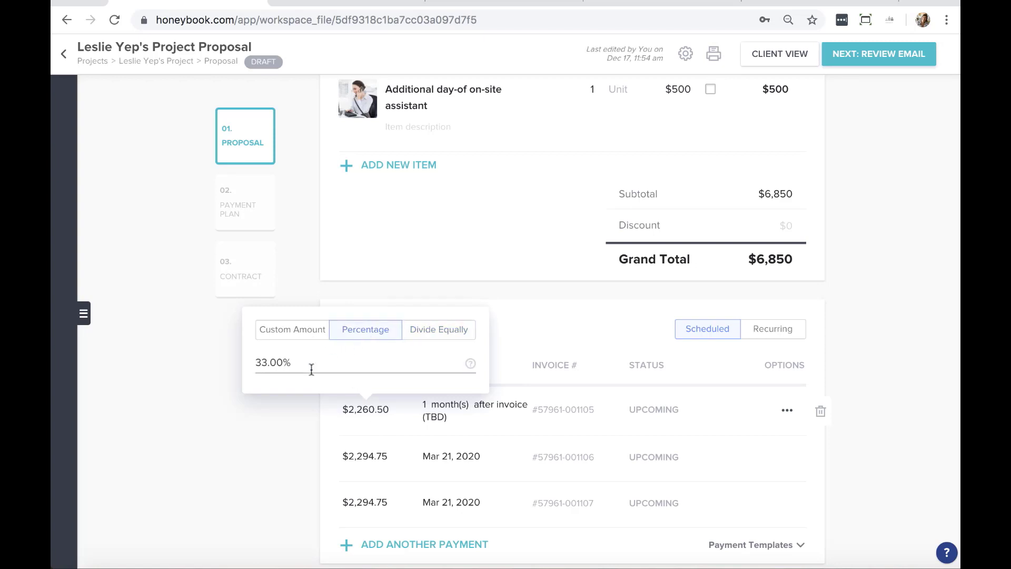
drag(307, 363, 246, 359)
text(20)
click(253, 474)
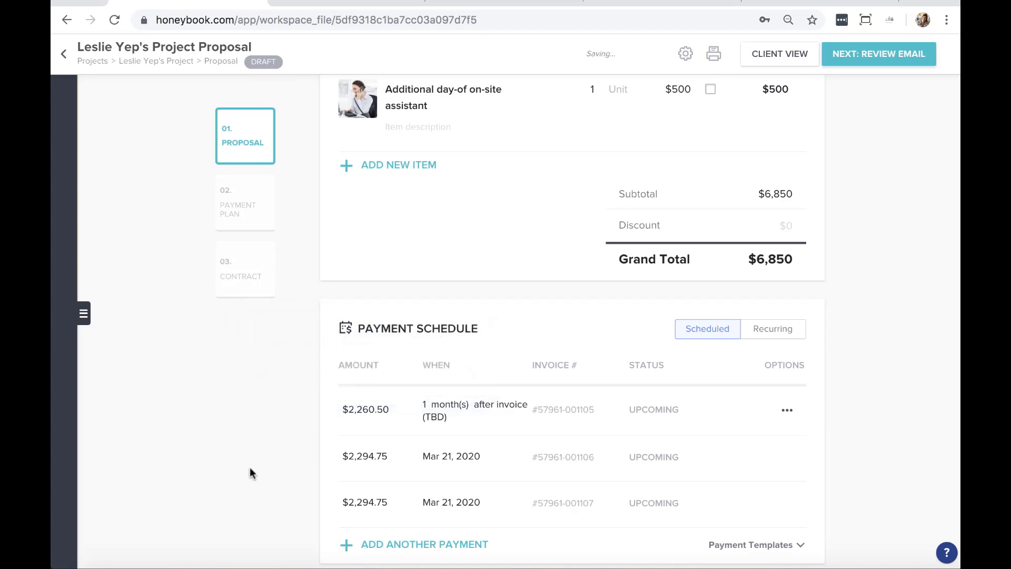
Change the first payment to a fixed $1,500, leaving two $2,675 payments
click(362, 453)
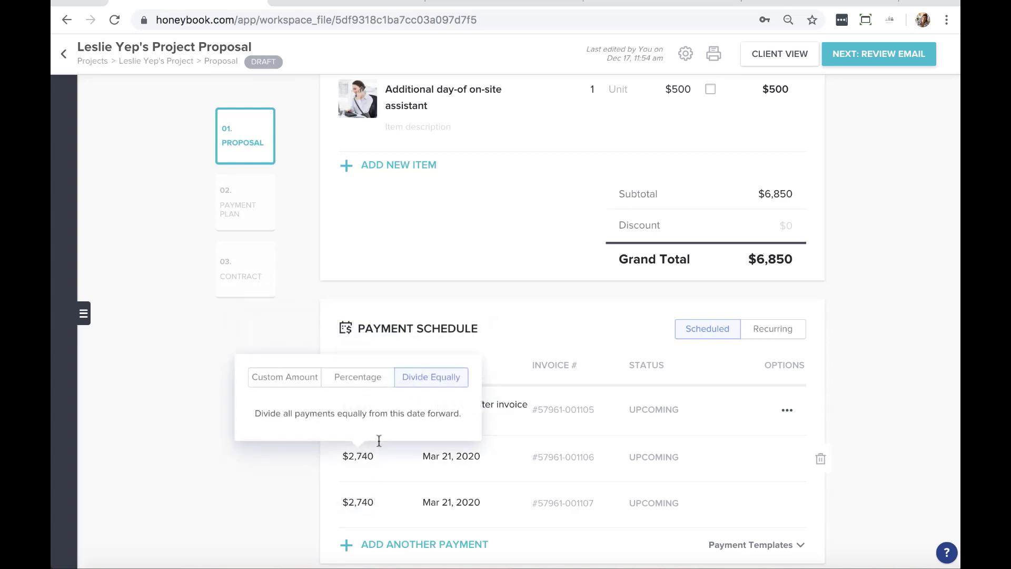
click(274, 508)
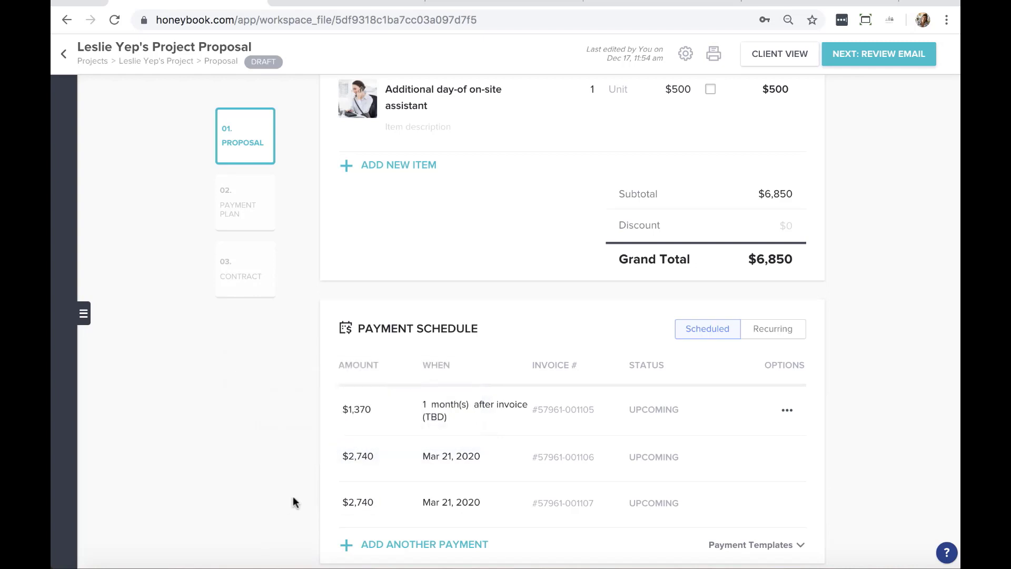
click(358, 409)
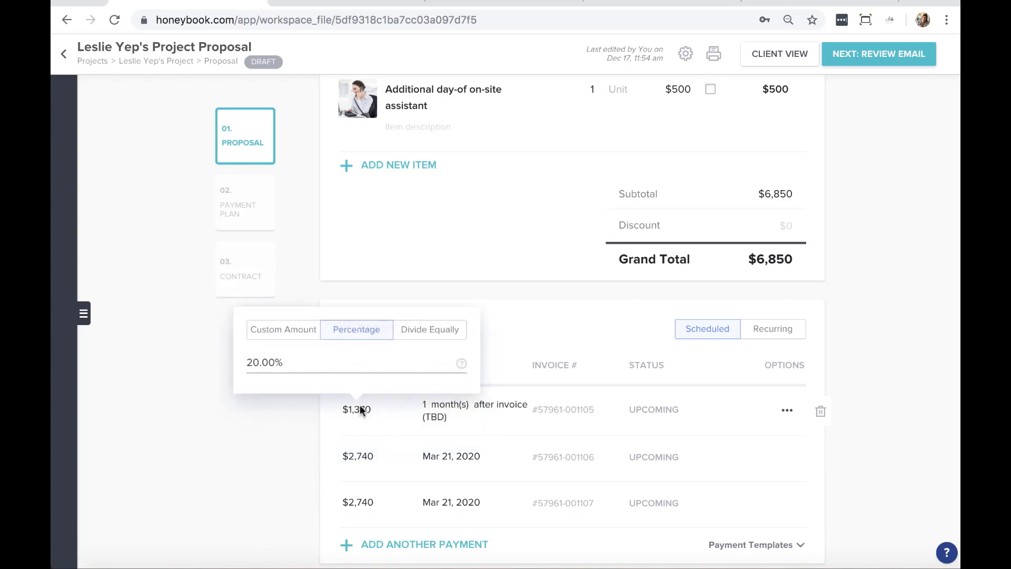
click(298, 339)
drag(296, 362, 269, 364)
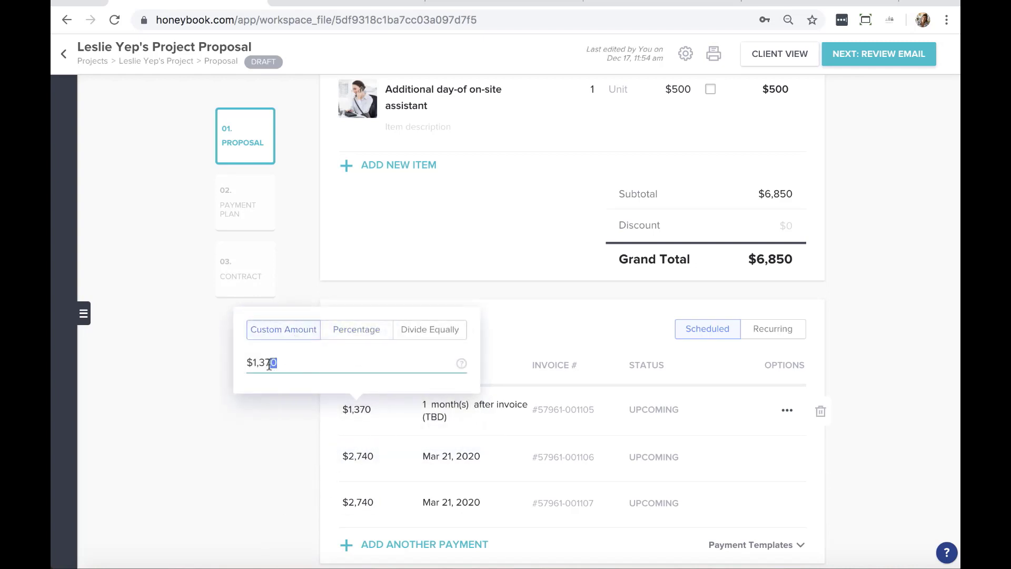
key(BackSpace)
key(BackSpace)
key(BackSpace)
text(500)
click(275, 473)
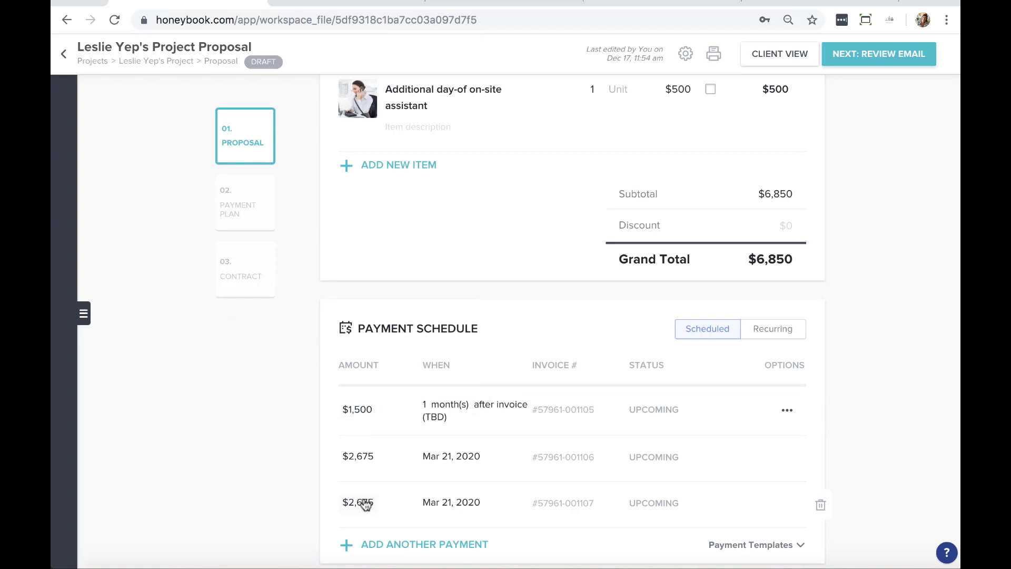
scroll(497, 412, down, 3)
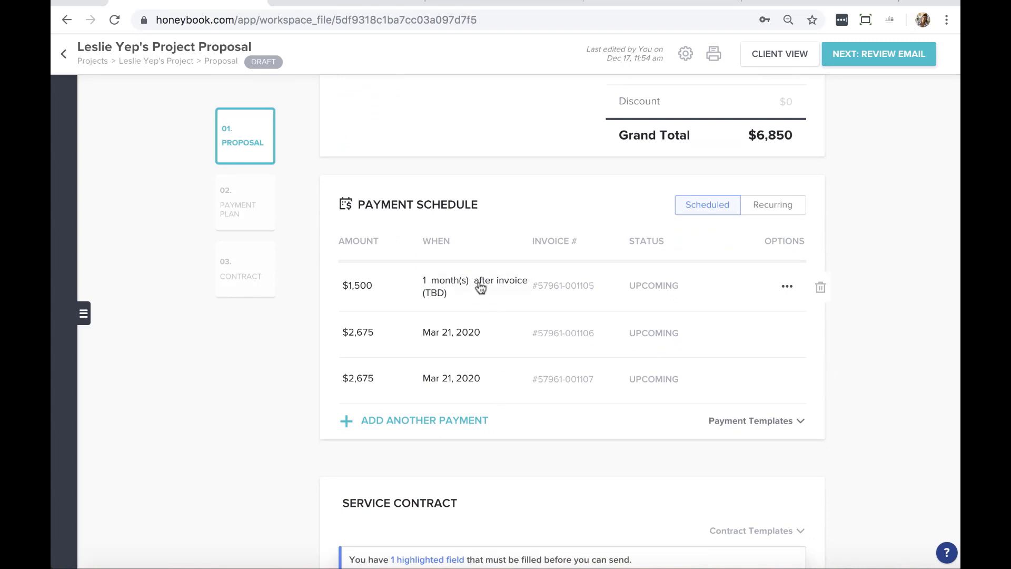
Make the first payment due on the invoice date and the second at midway
click(457, 286)
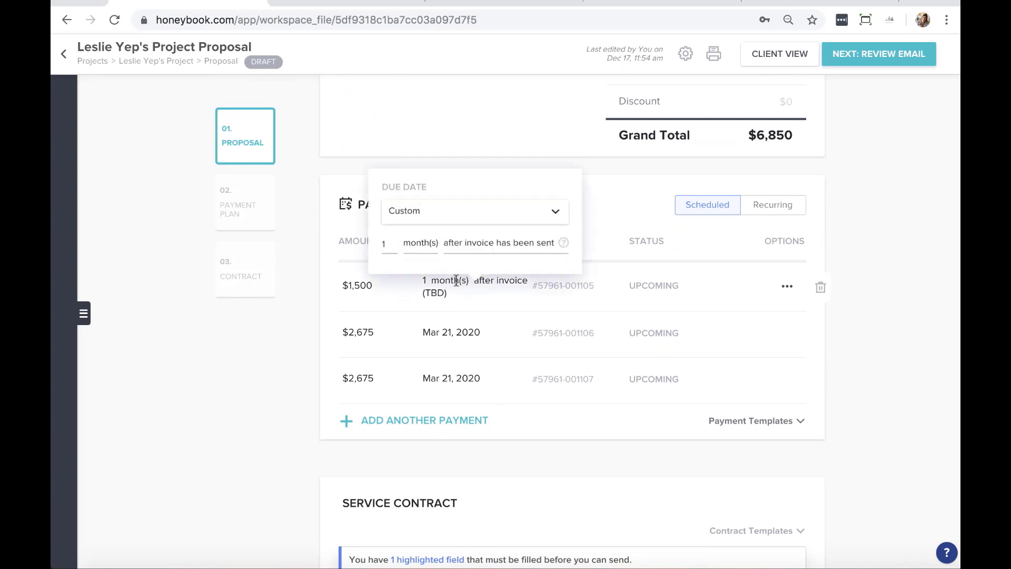
click(556, 214)
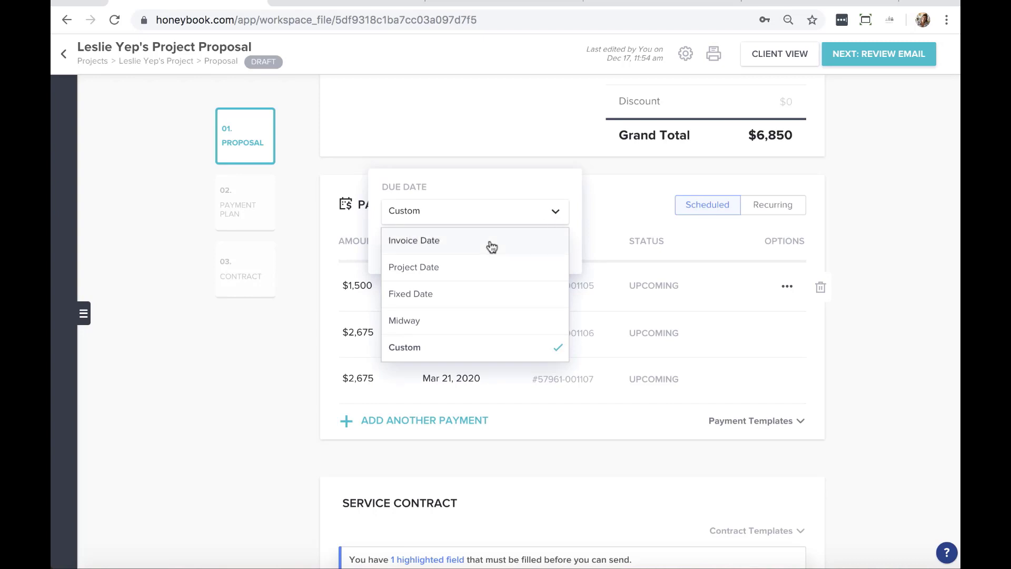
click(441, 246)
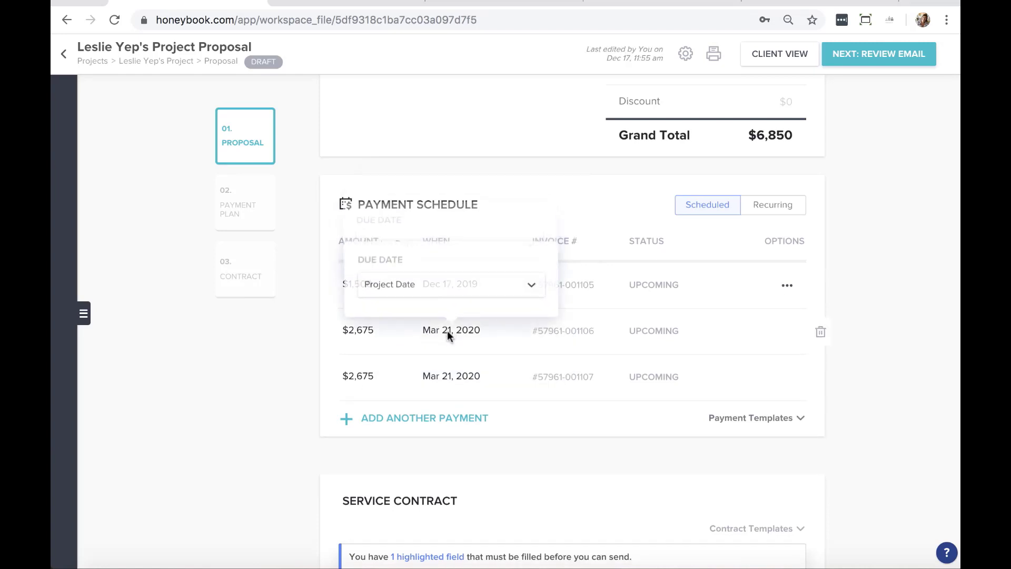
mouse_move(448, 333)
click(515, 287)
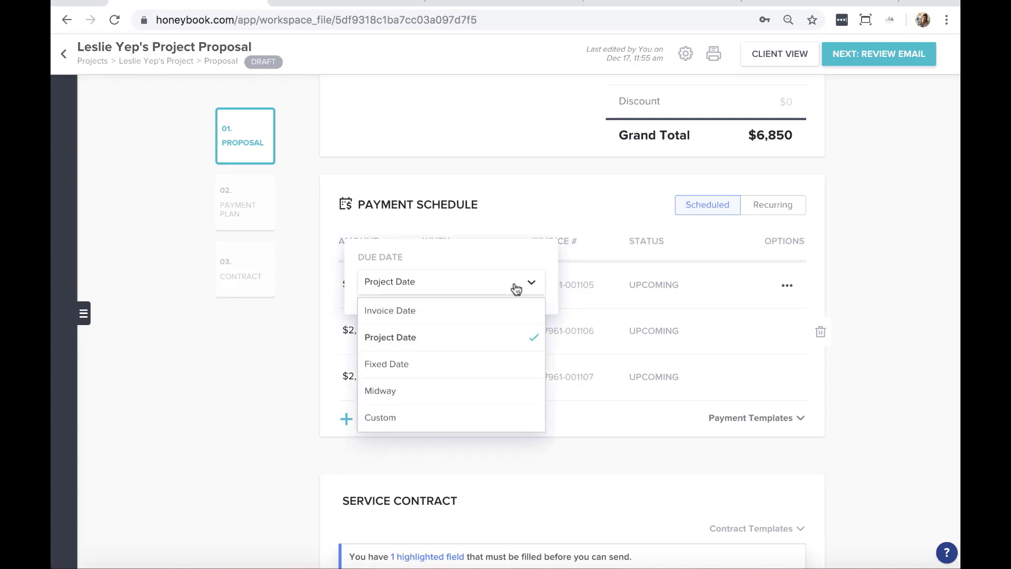
click(515, 390)
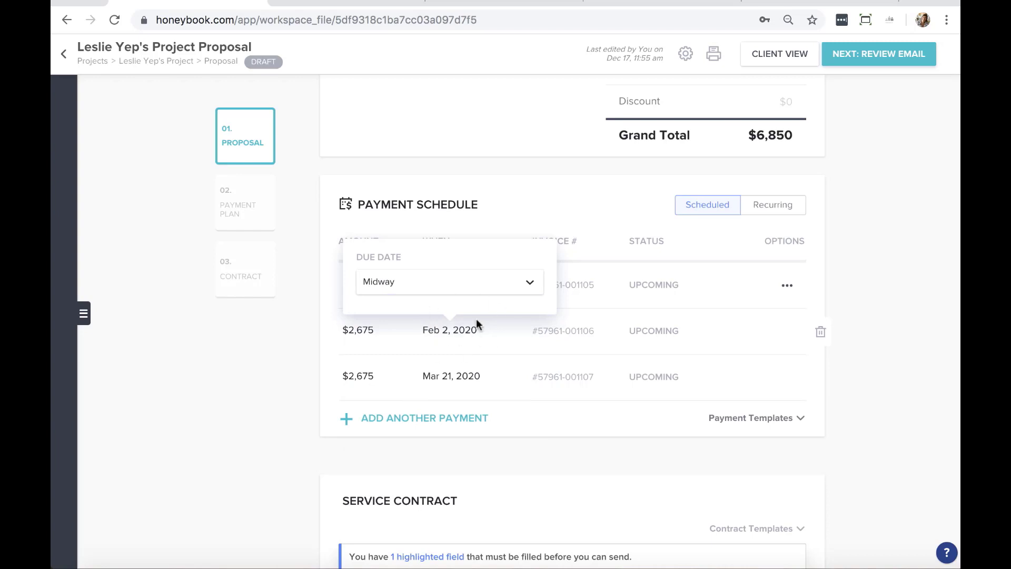
click(239, 390)
Set the third payment due 1 week before the project date, Mar 14, 2020
click(450, 374)
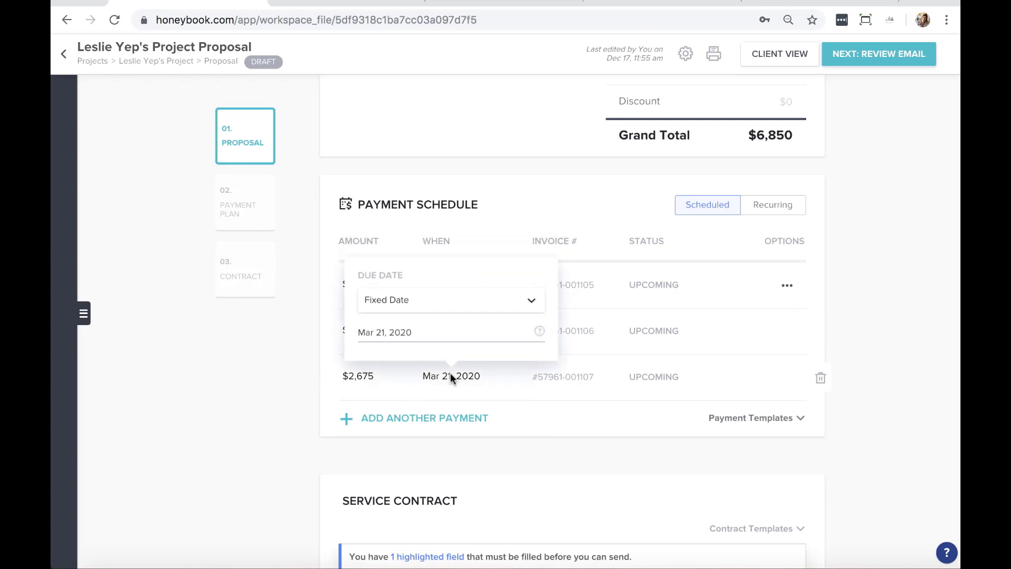
click(479, 299)
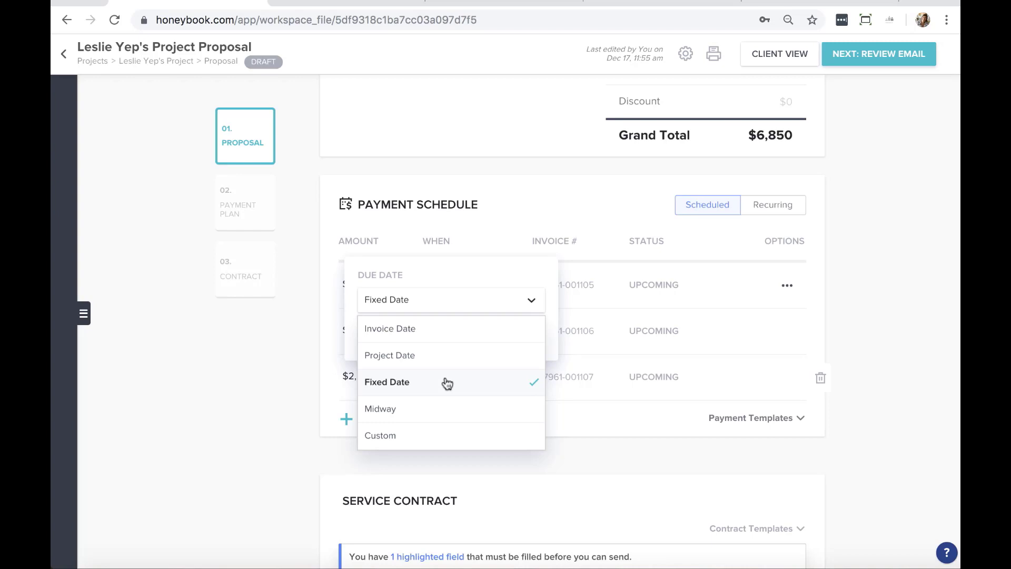
click(396, 435)
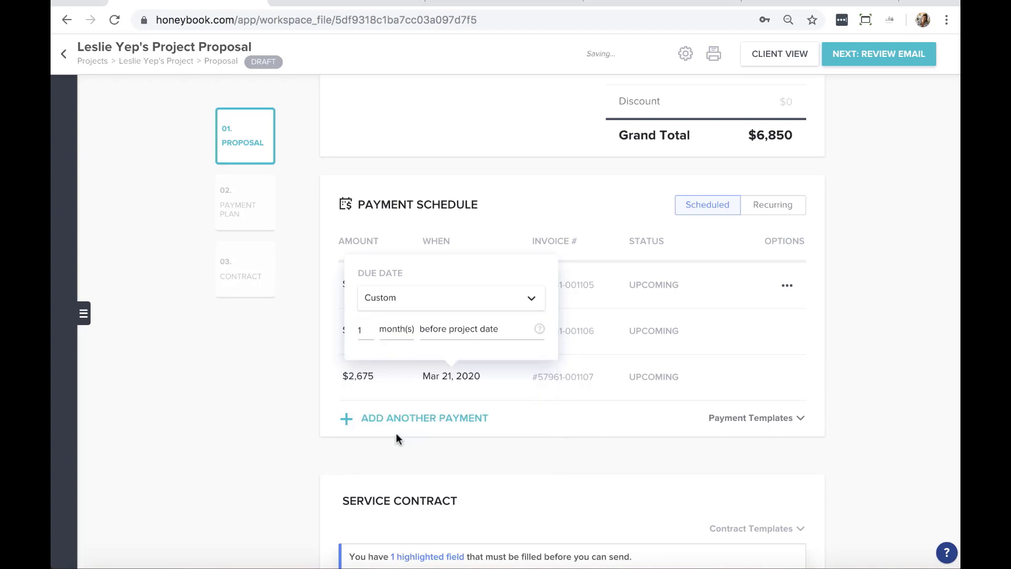
click(380, 331)
click(409, 382)
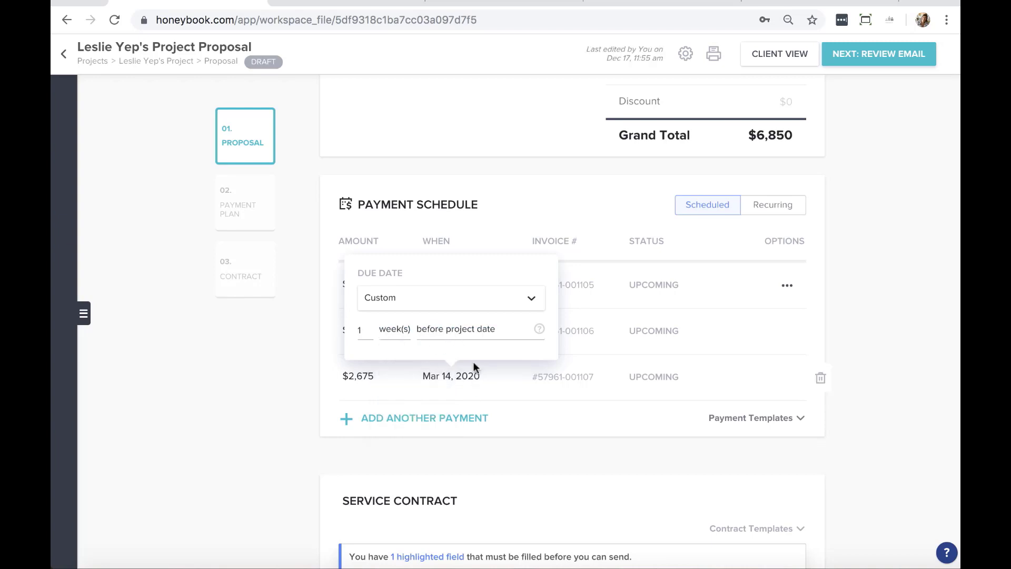
click(268, 340)
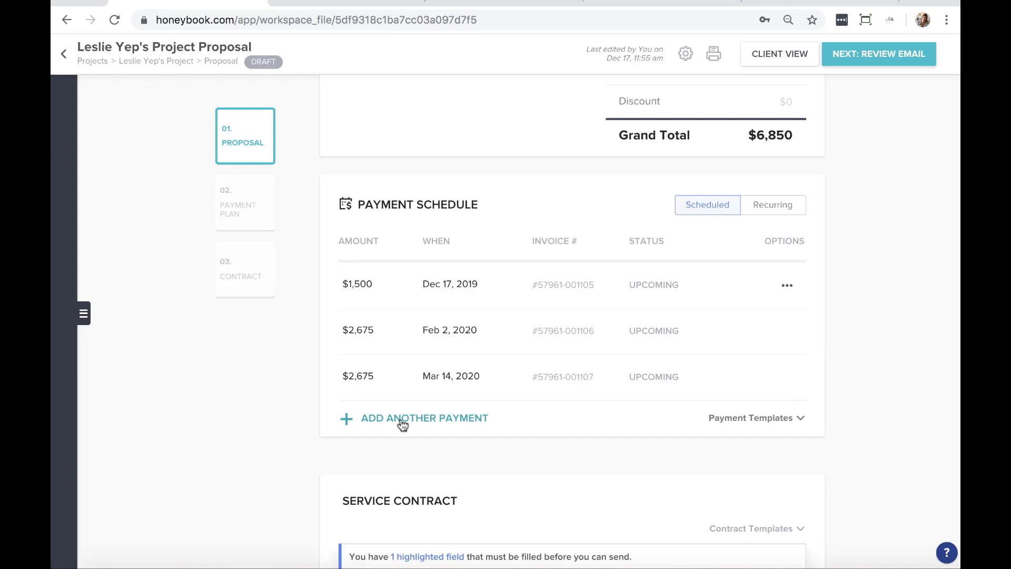
scroll(109, 359, down, 8)
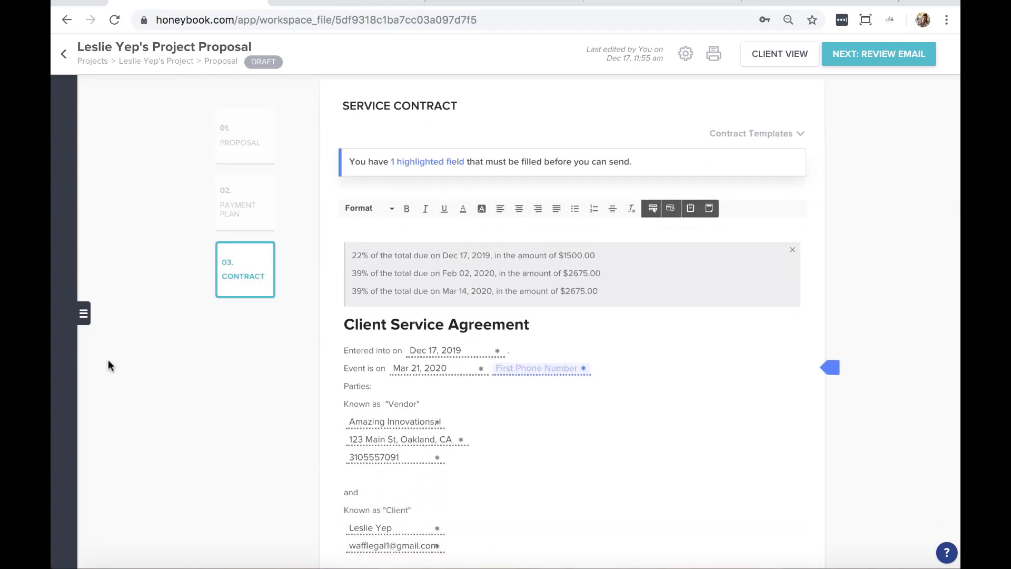
scroll(372, 392, down, 1)
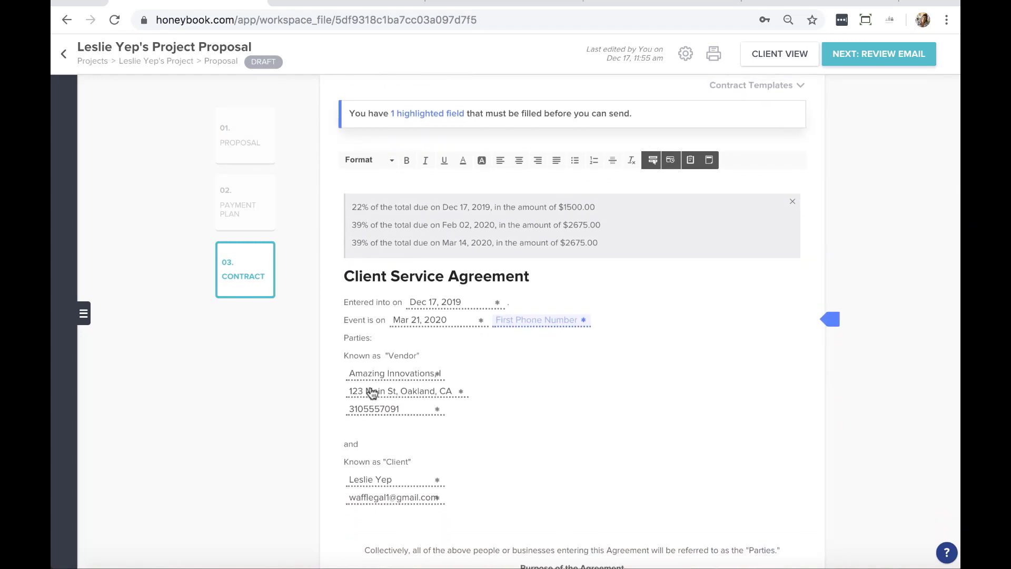
scroll(503, 466, down, 1)
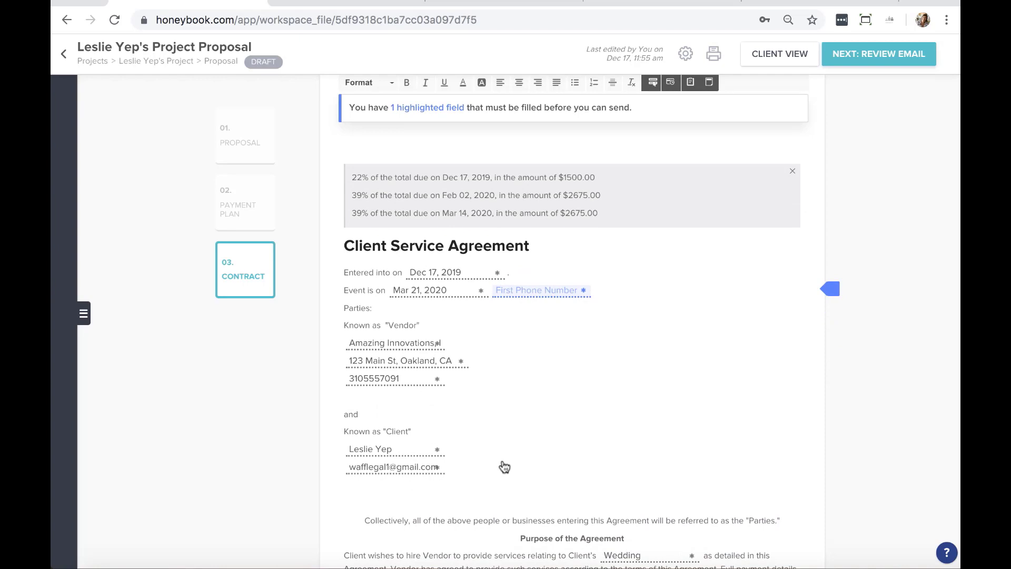
click(366, 361)
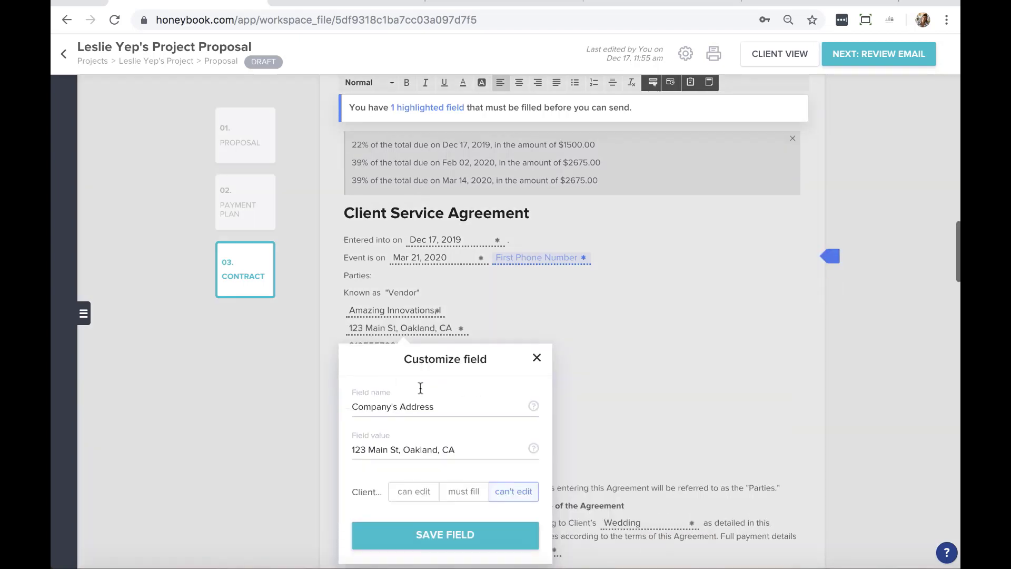
scroll(436, 402, down, 2)
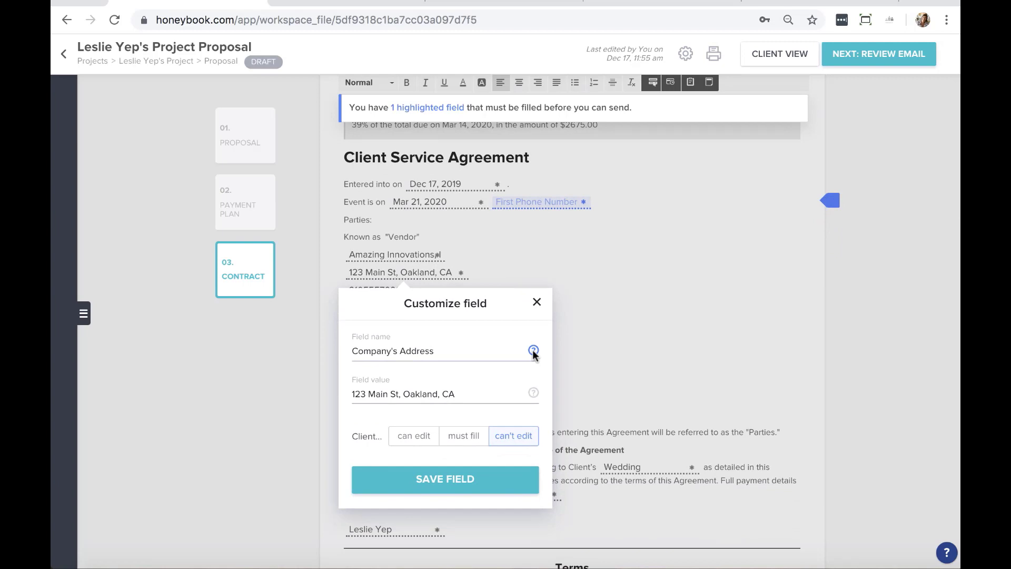
click(537, 302)
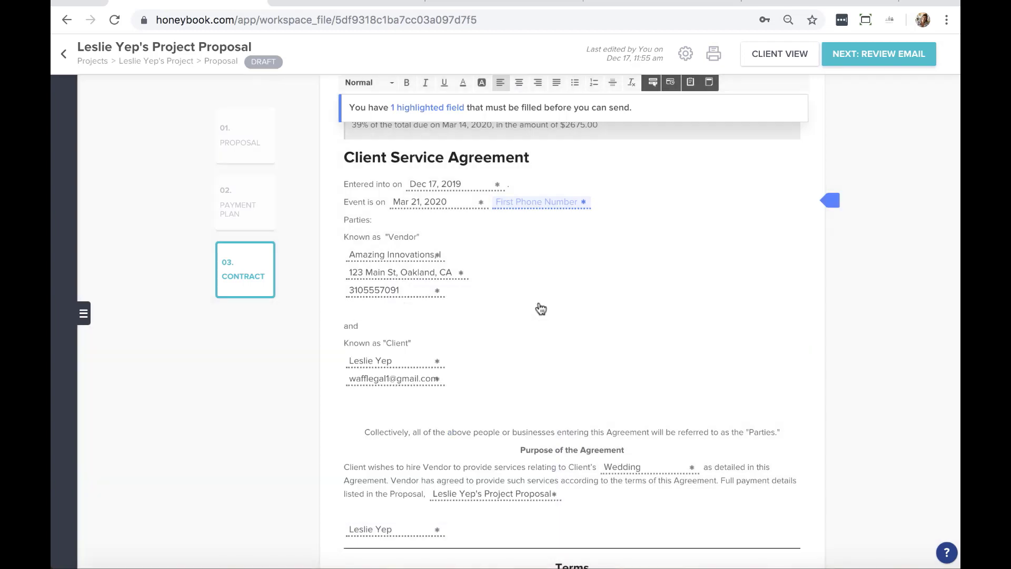
click(371, 361)
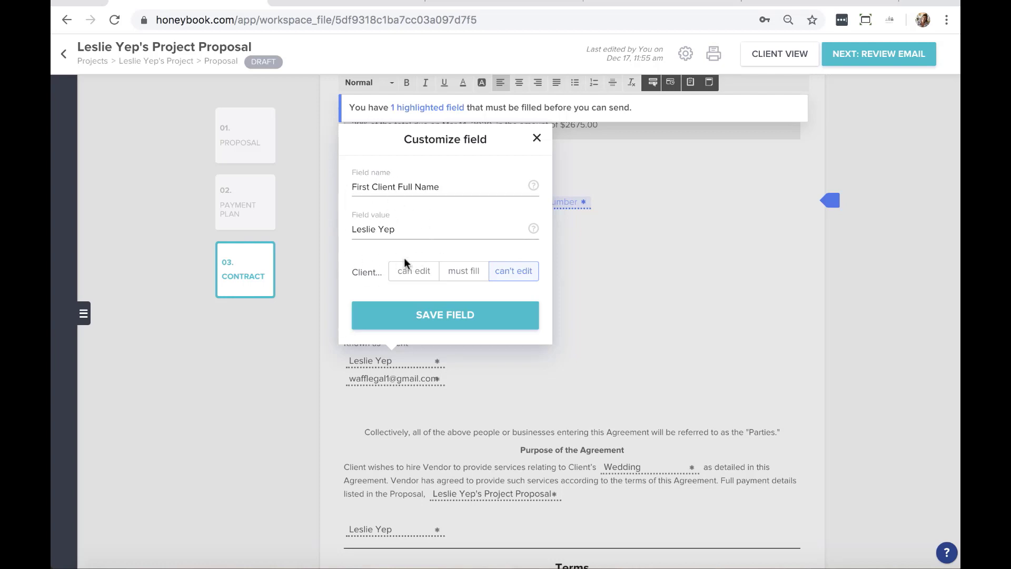
click(478, 187)
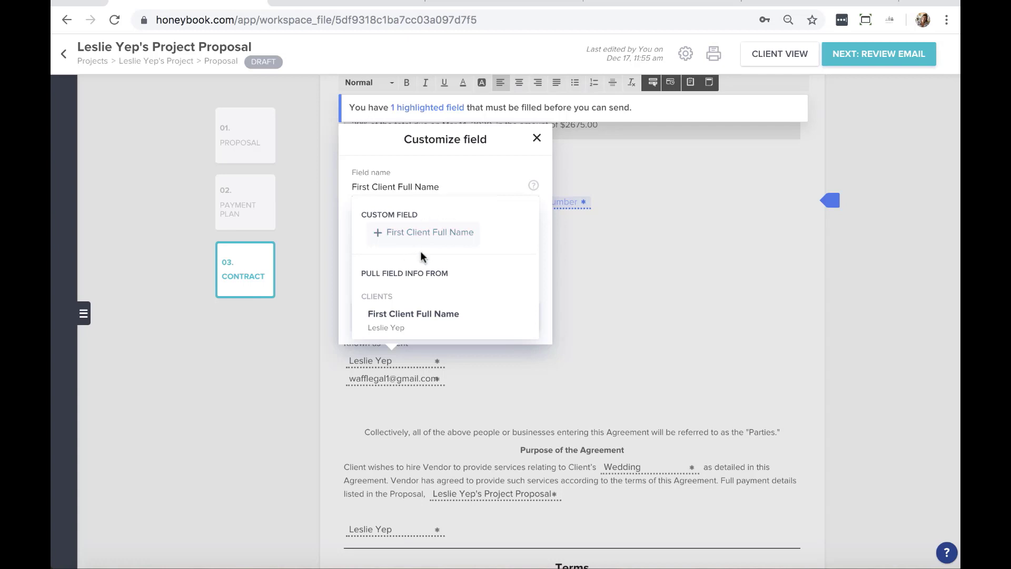
click(536, 138)
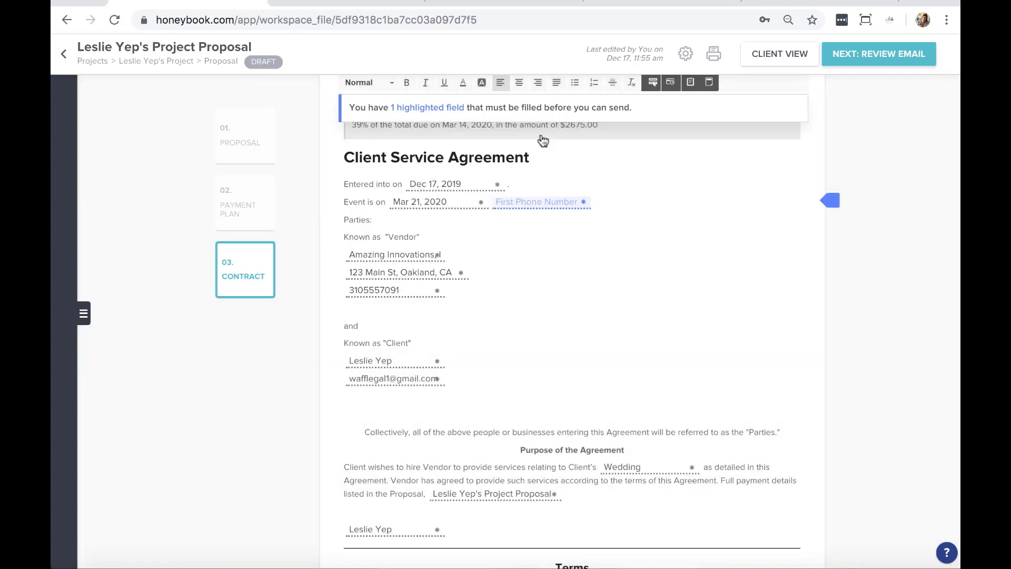
click(389, 403)
Add an 'Initial:' line below the client's email and insert a fillable field after it
key(Return)
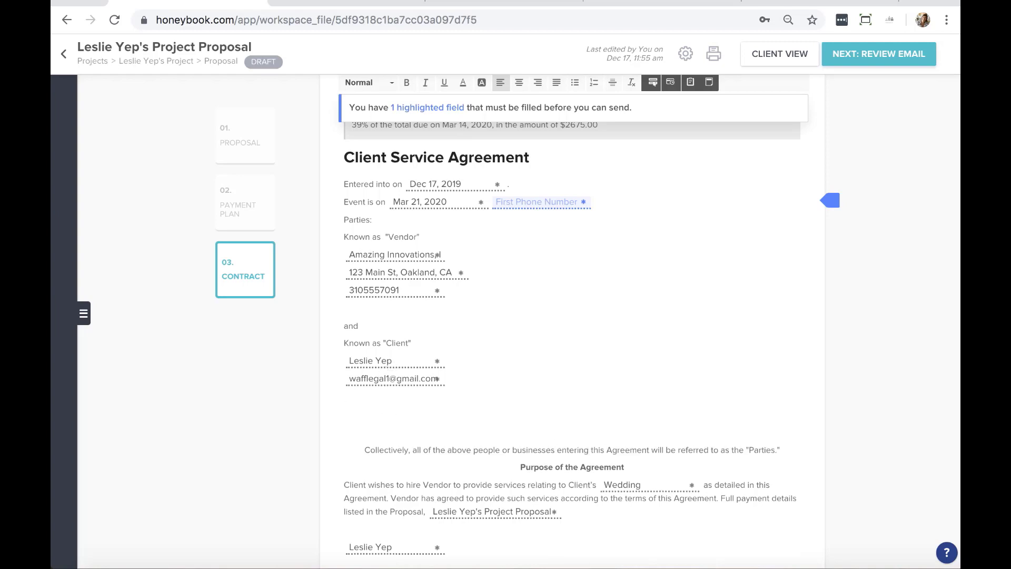
text(Initial:)
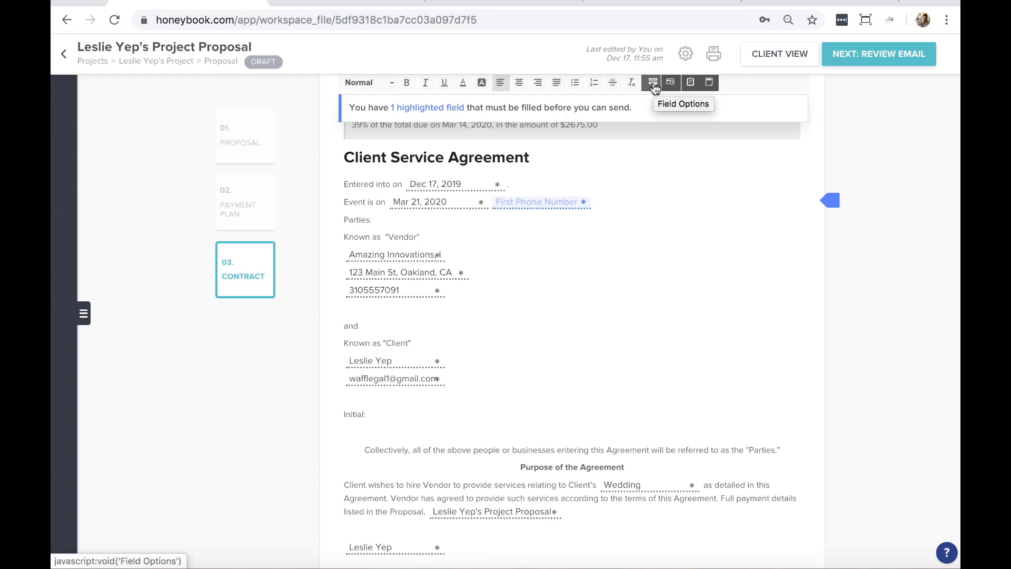
click(654, 84)
Create a custom field named Initials that the client must fill, and save it
click(369, 237)
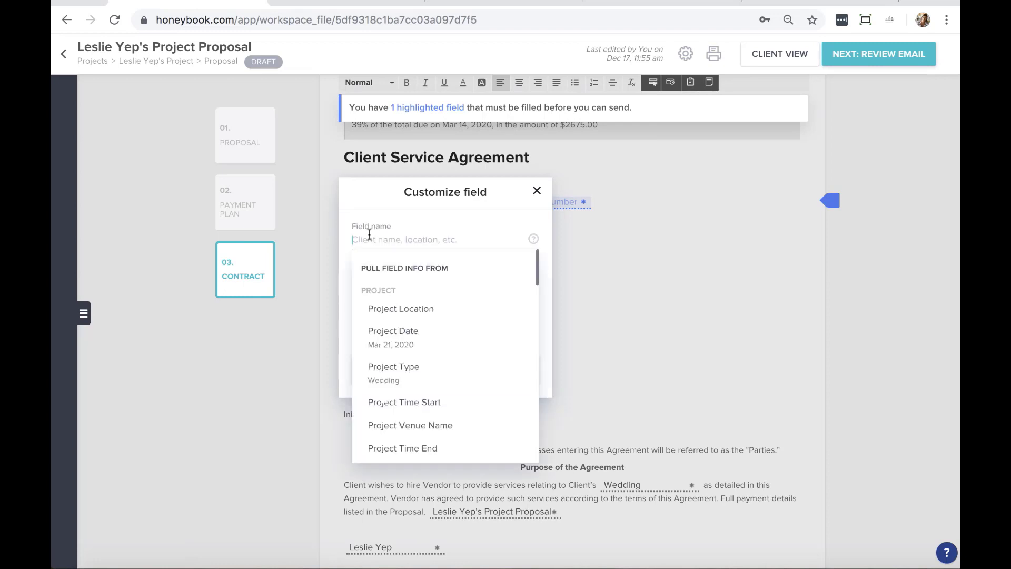
text(Init)
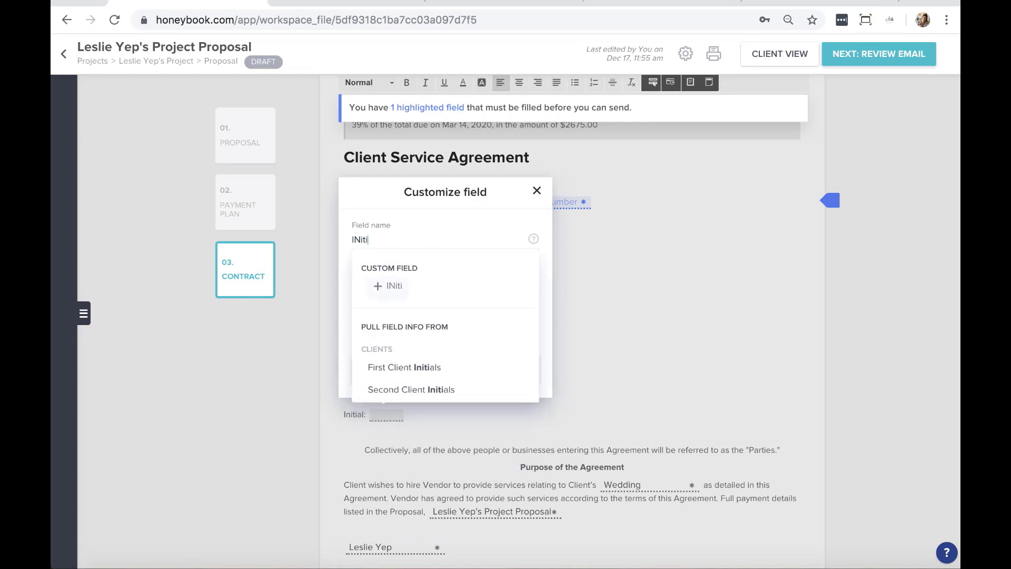
key(BackSpace)
key(BackSpace)
key(BackSpace)
text(ni)
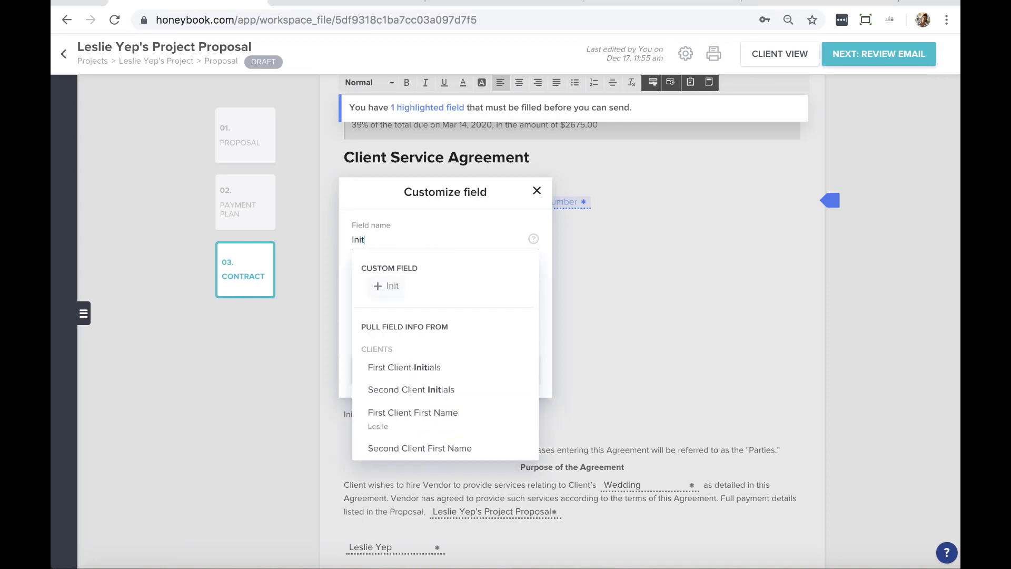
text(tial)
key(BackSpace)
key(BackSpace)
key(BackSpace)
key(BackSpace)
text(tials)
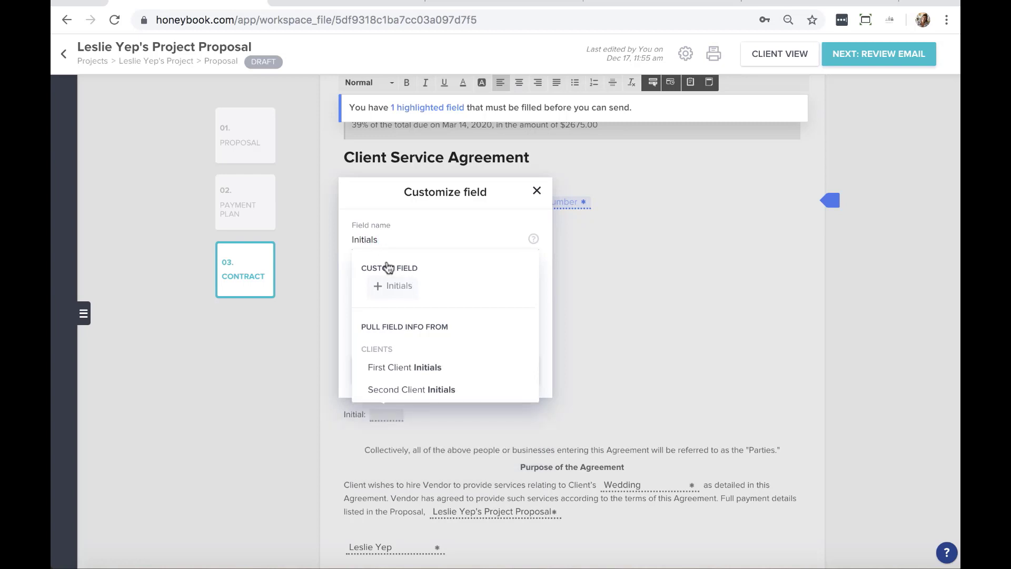
click(385, 288)
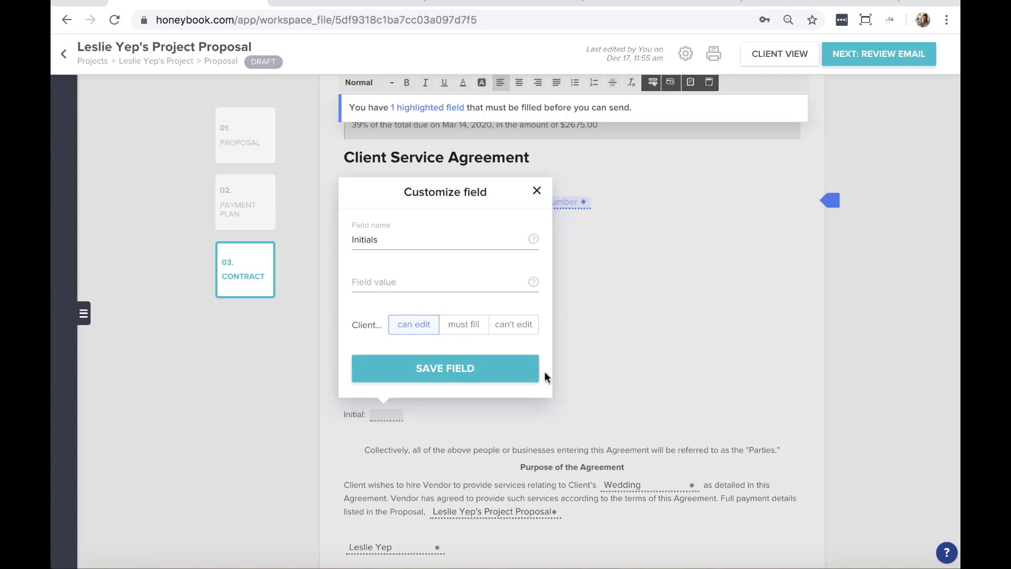
click(464, 325)
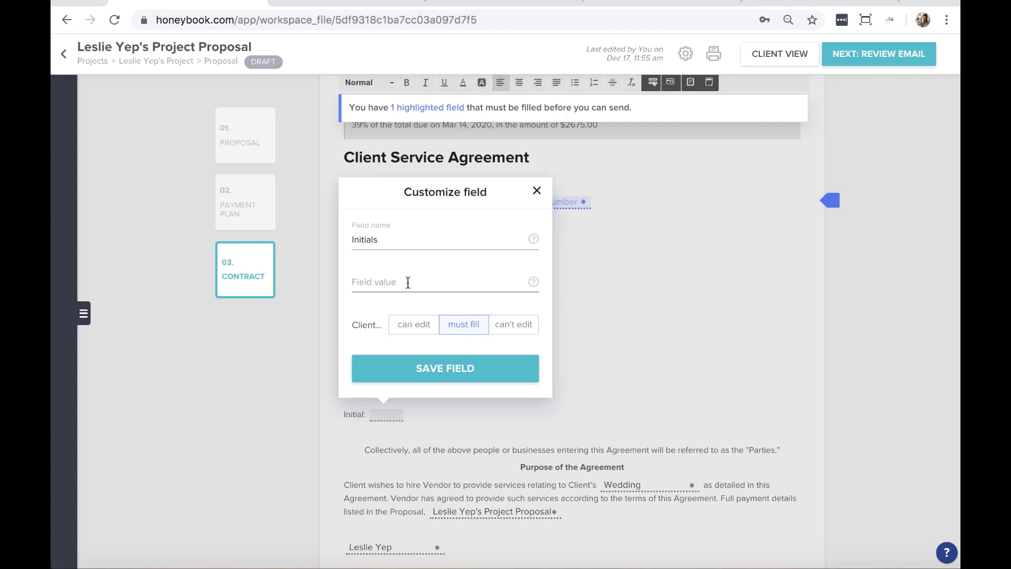
click(463, 365)
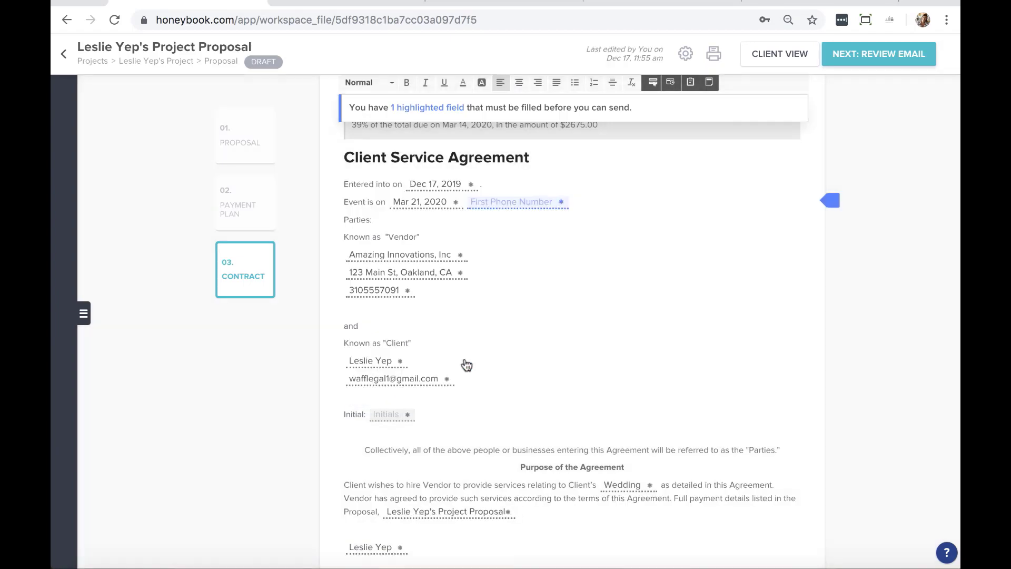
Delete the empty required First Phone Number field and move on to reviewing the email
scroll(466, 364, down, 20)
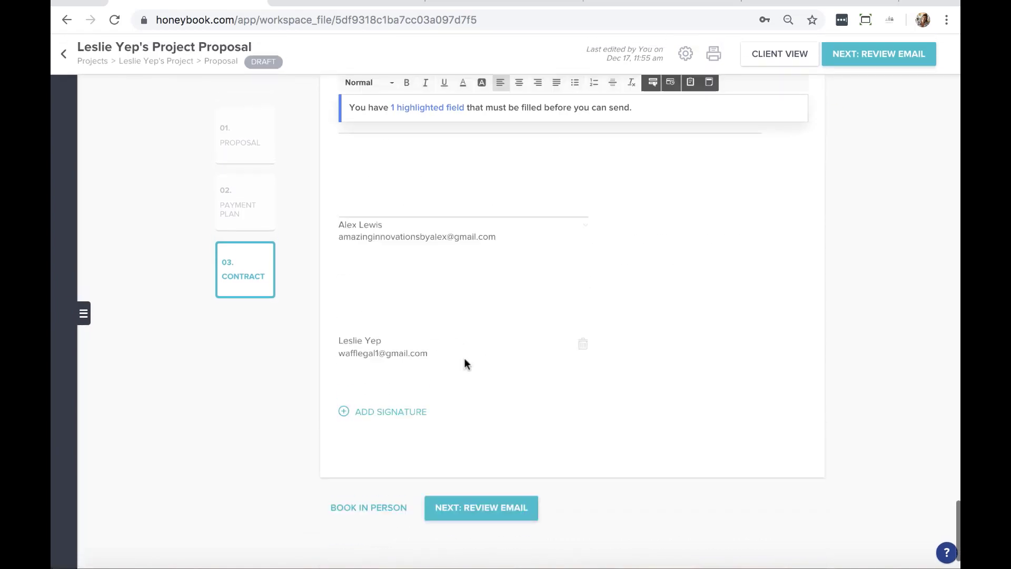
scroll(465, 363, up, 3)
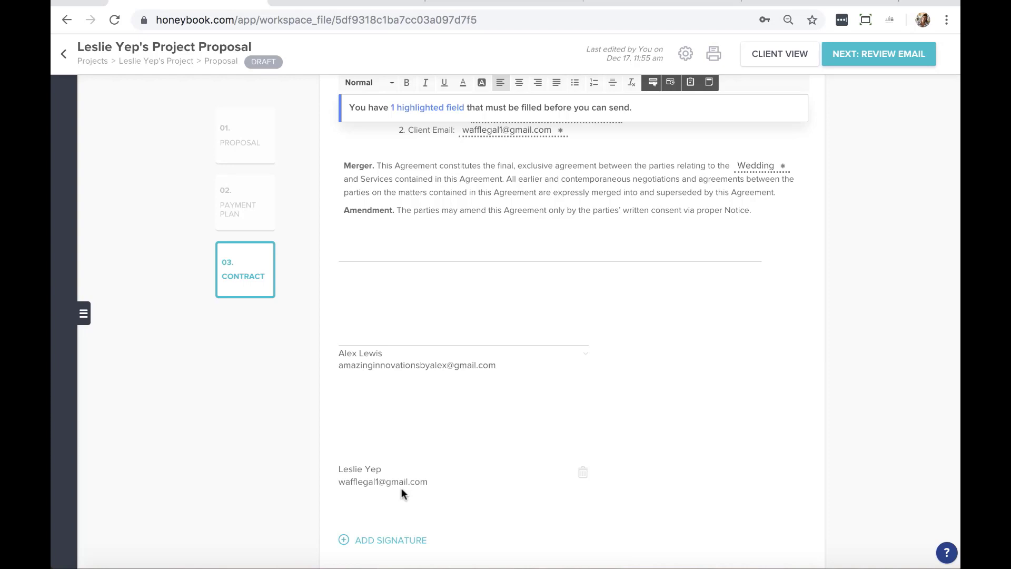
scroll(552, 374, down, 3)
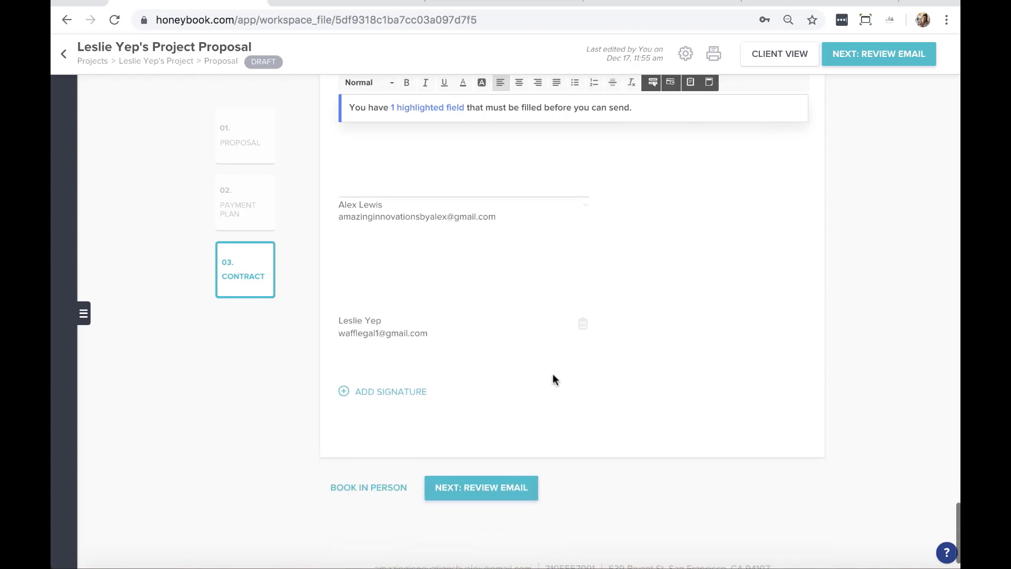
click(500, 480)
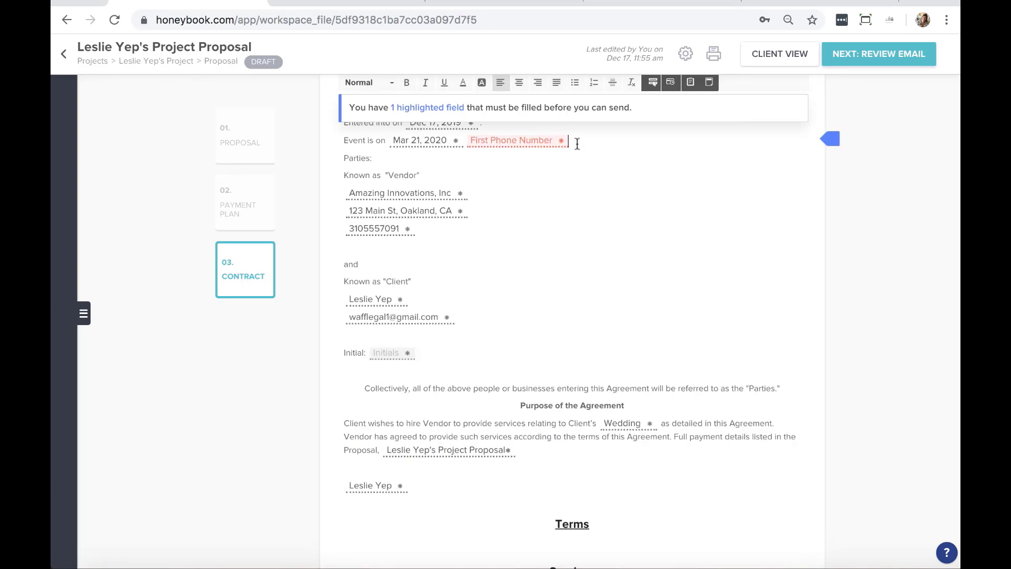
click(593, 134)
key(BackSpace)
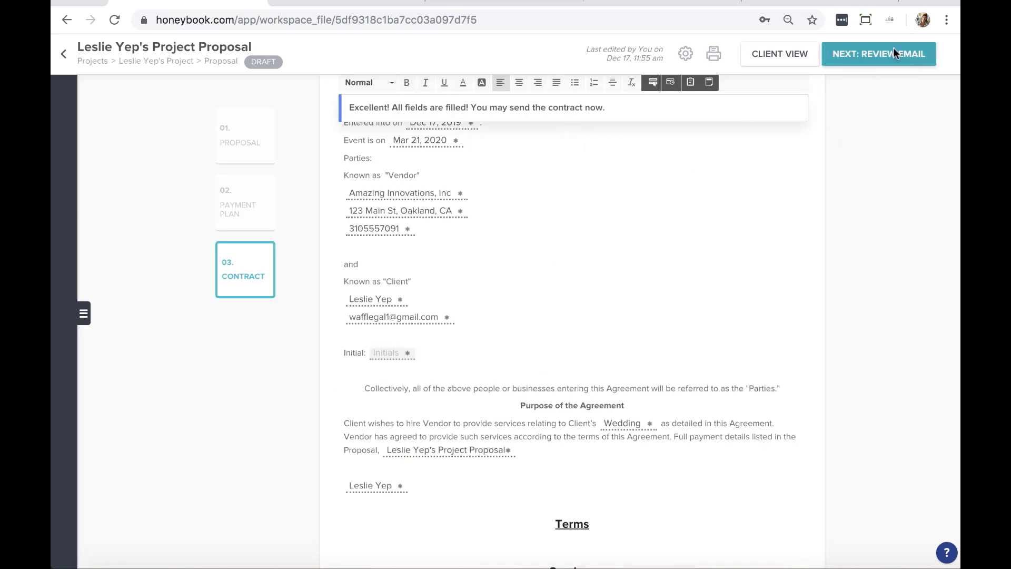
click(893, 54)
Add a blank line after the greeting, skip the email templates, and send the proposal email
click(471, 180)
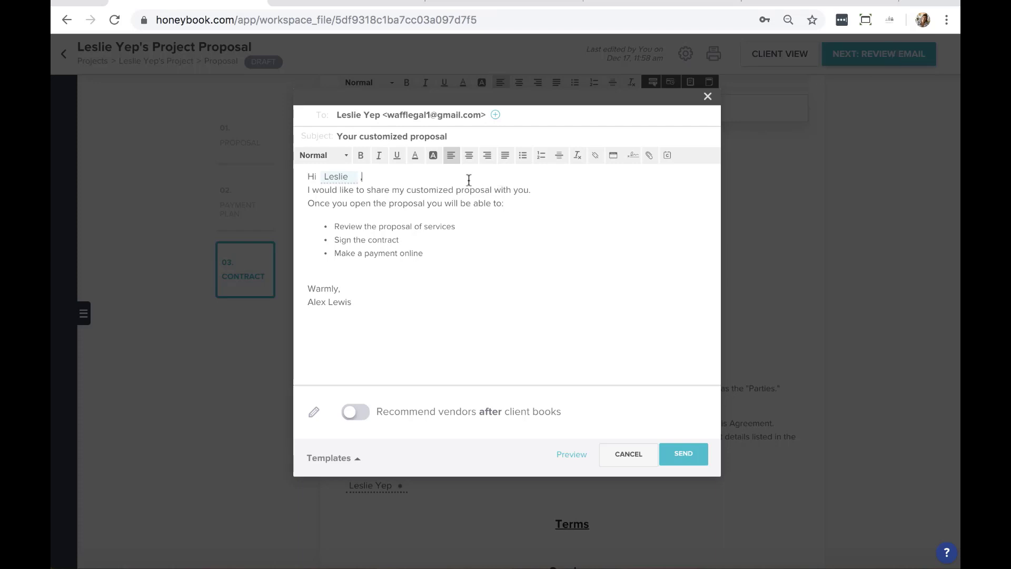
key(Return)
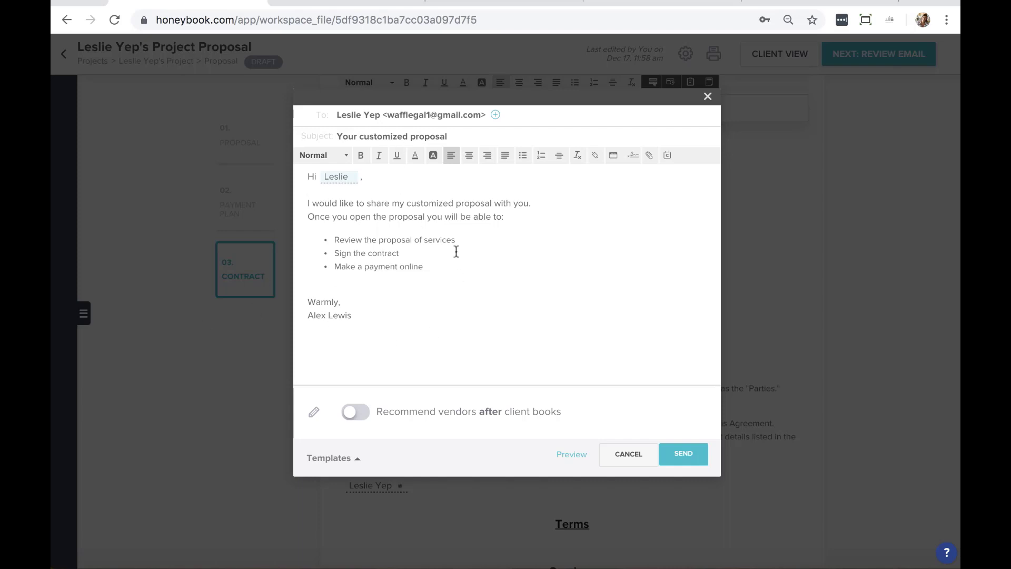
text(jh)
click(342, 459)
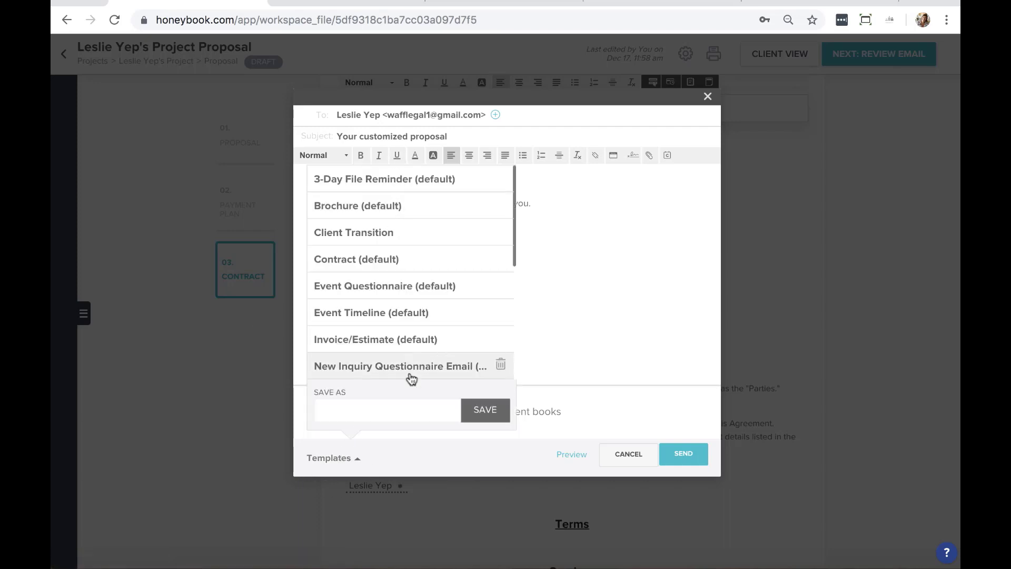
click(603, 338)
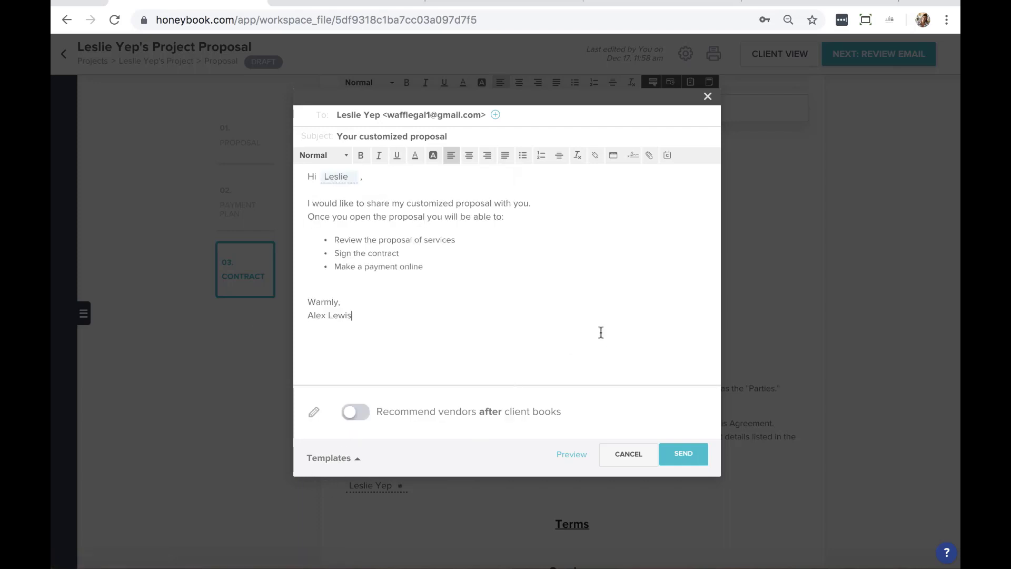
click(684, 454)
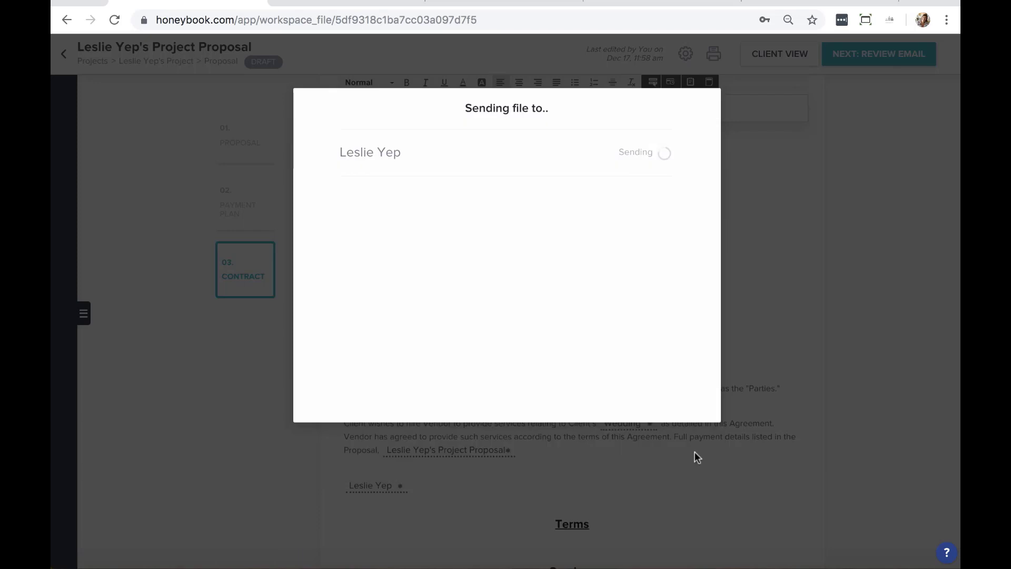
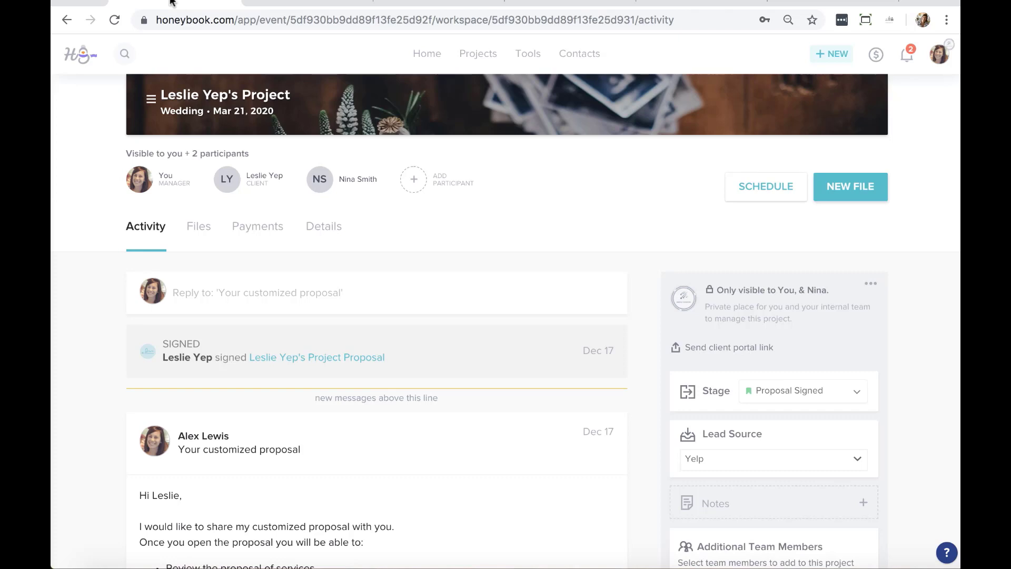
Open Company Settings > Preferences and scroll down to the Payment reminders section
click(941, 56)
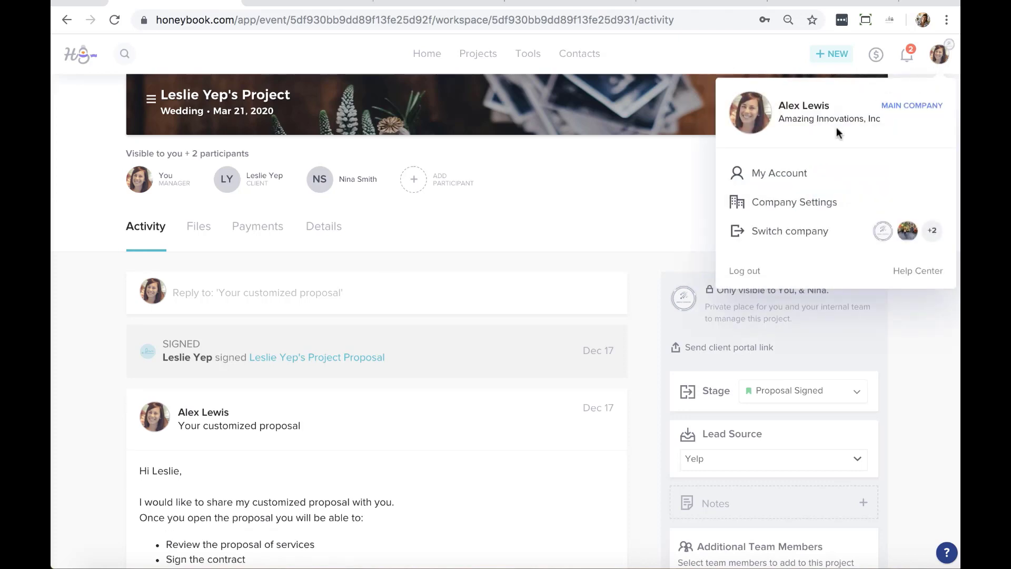
click(776, 209)
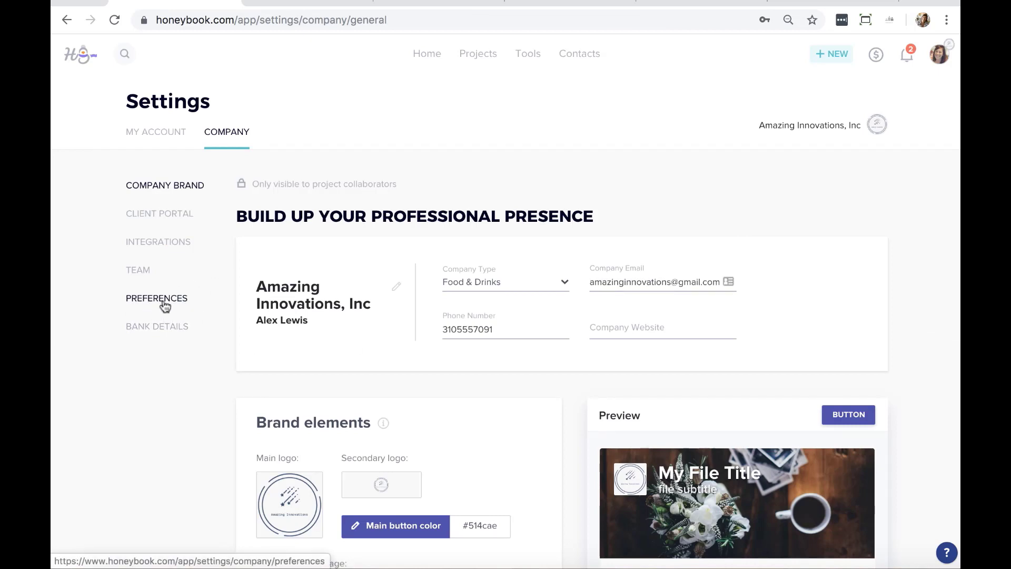
click(165, 307)
scroll(456, 252, down, 7)
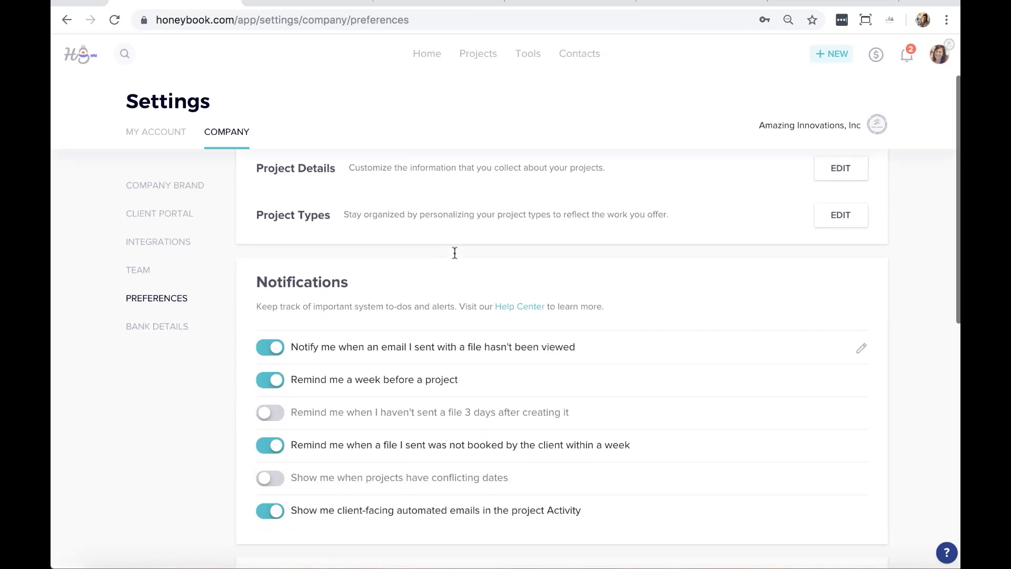
scroll(842, 289, down, 5)
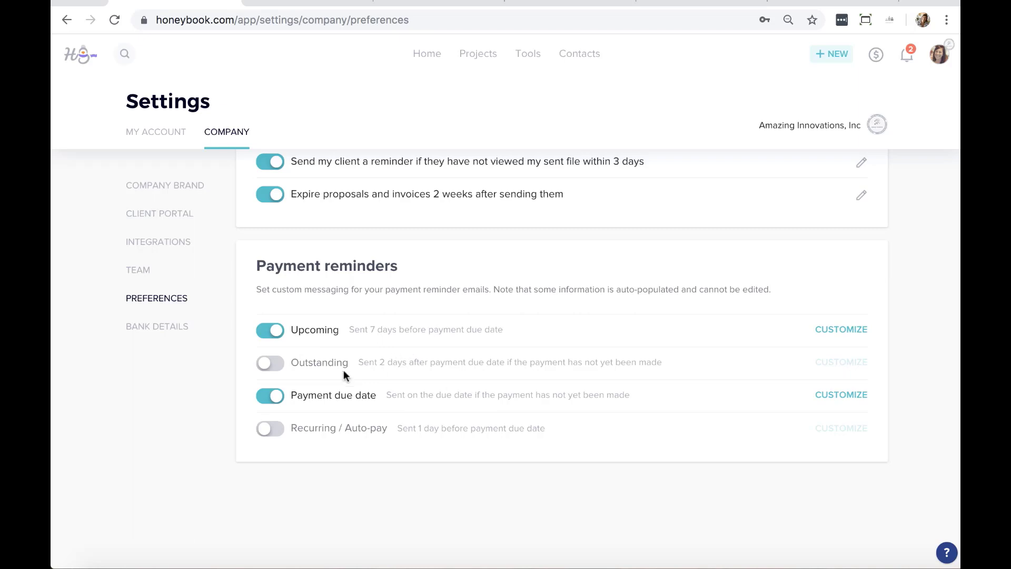
Turn Outstanding reminders on and Payment due date off, then save the Upcoming reminder message
click(271, 365)
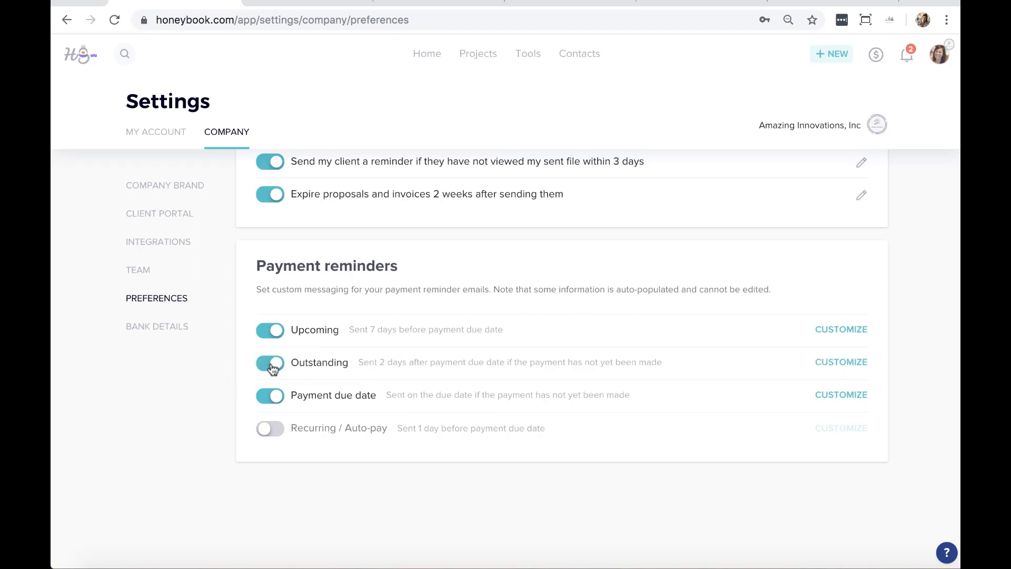
click(270, 398)
click(839, 330)
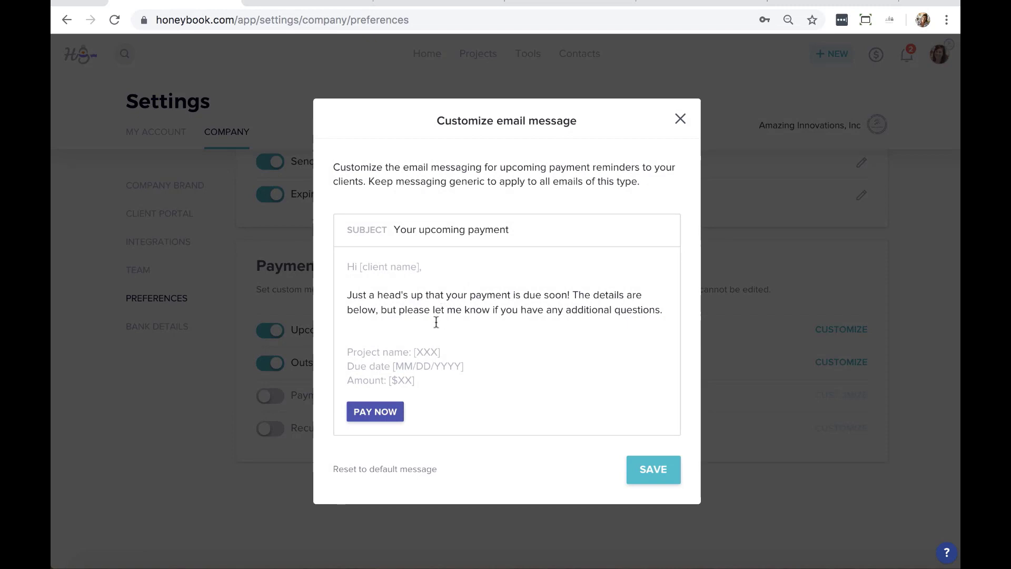
click(620, 311)
drag(663, 303, 334, 291)
click(556, 309)
mouse_move(422, 392)
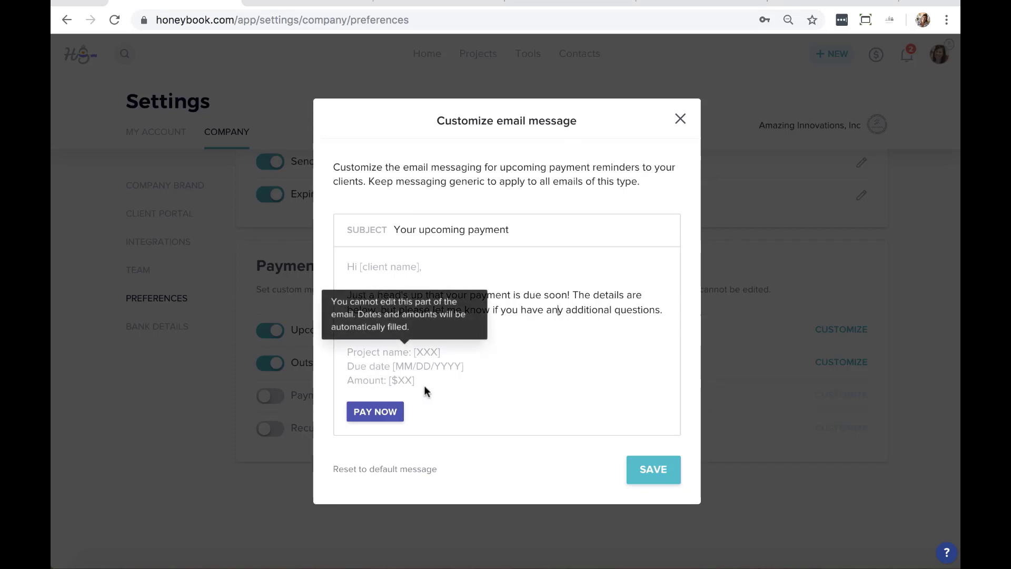
click(657, 469)
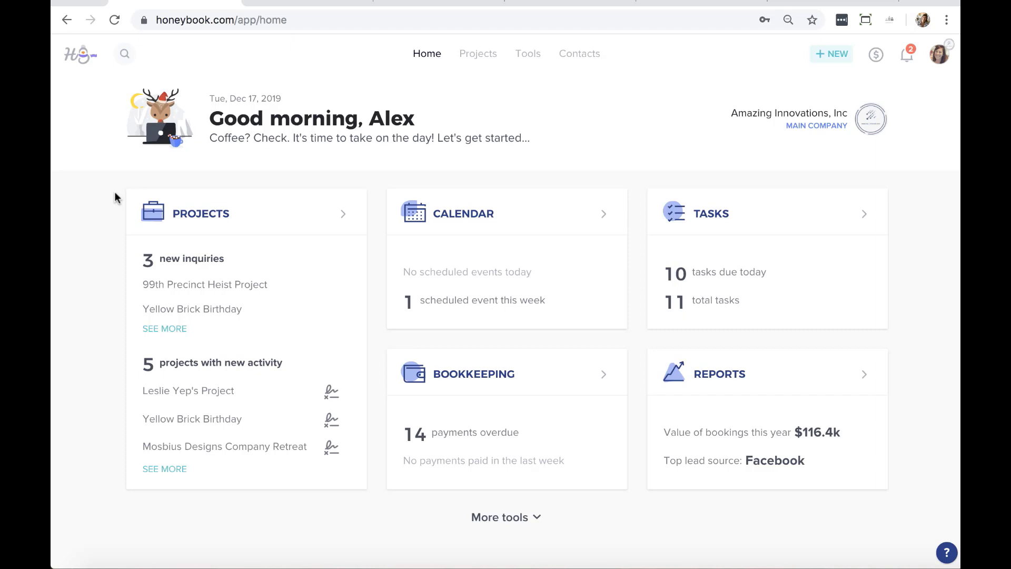
Start a new email template from Tools > Templates > Email
click(532, 53)
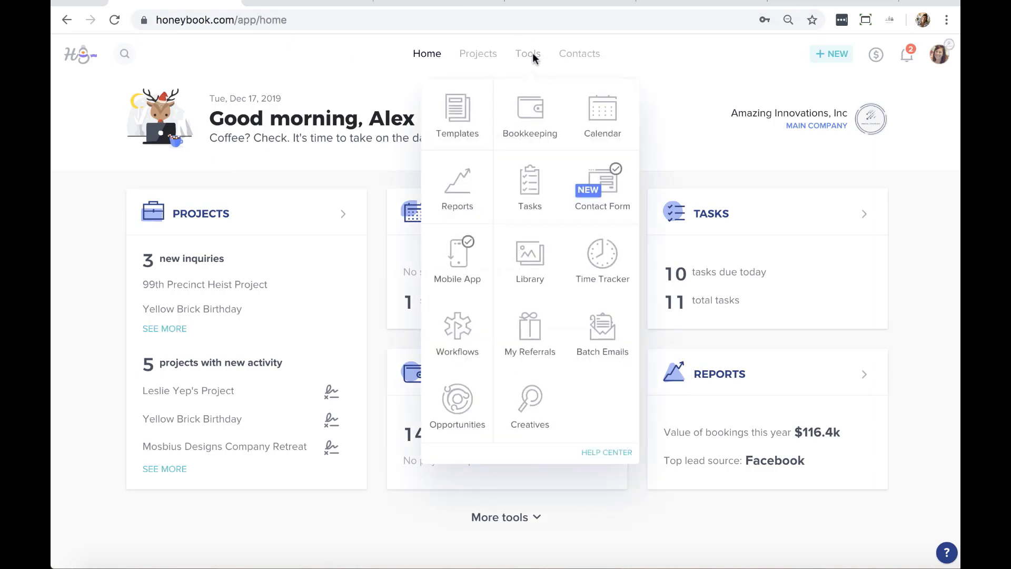
click(470, 112)
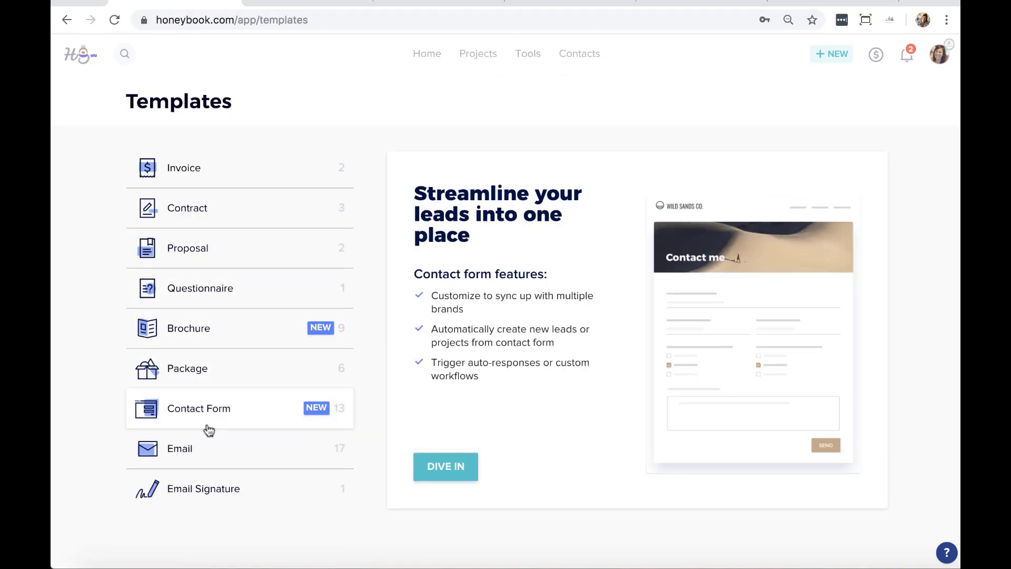
click(202, 446)
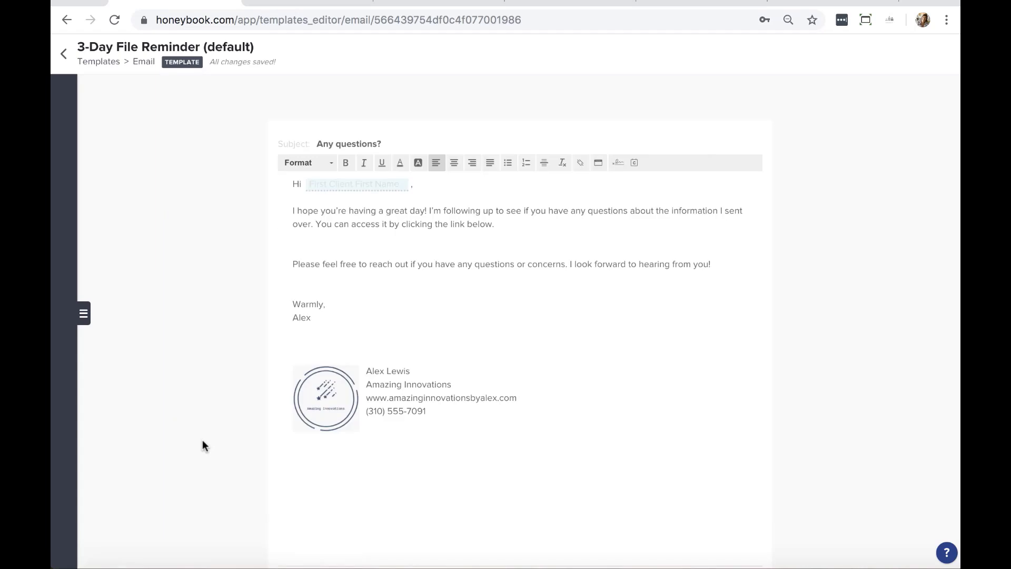
click(82, 316)
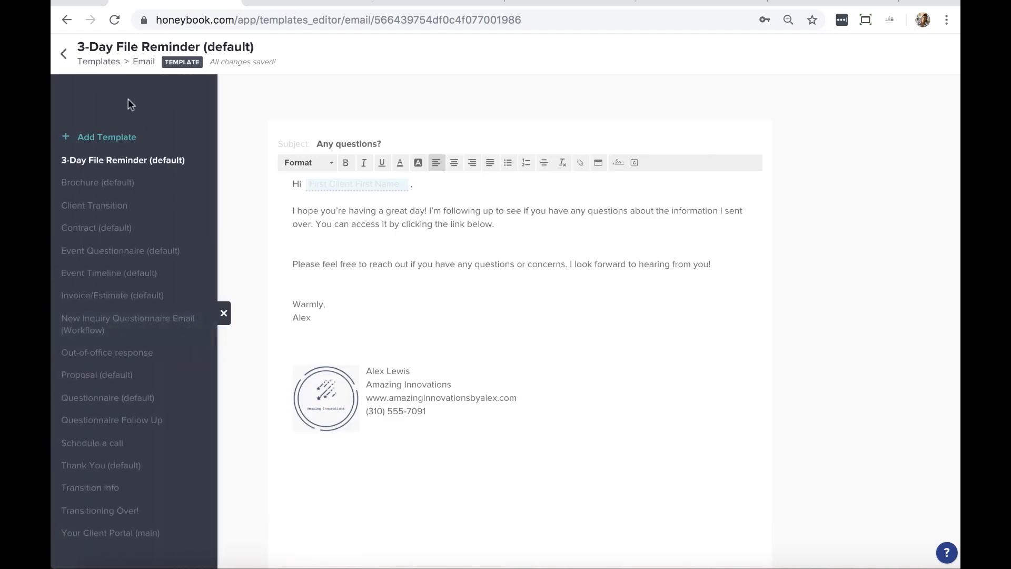
click(112, 144)
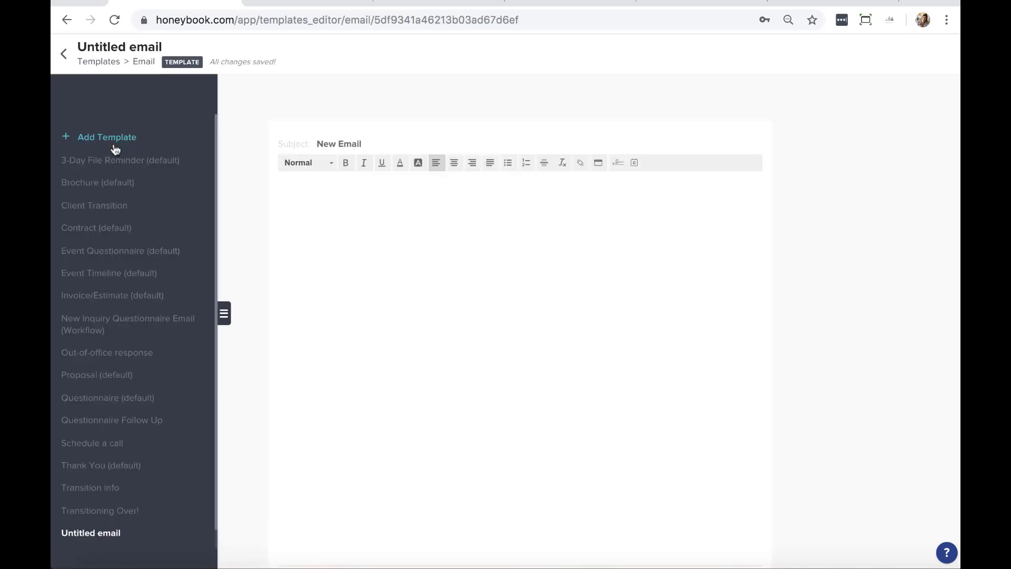
Set the subject to 'How was everything?' and start the body with 'Hi [client name],'
triple_click(367, 143)
text(How was everything?)
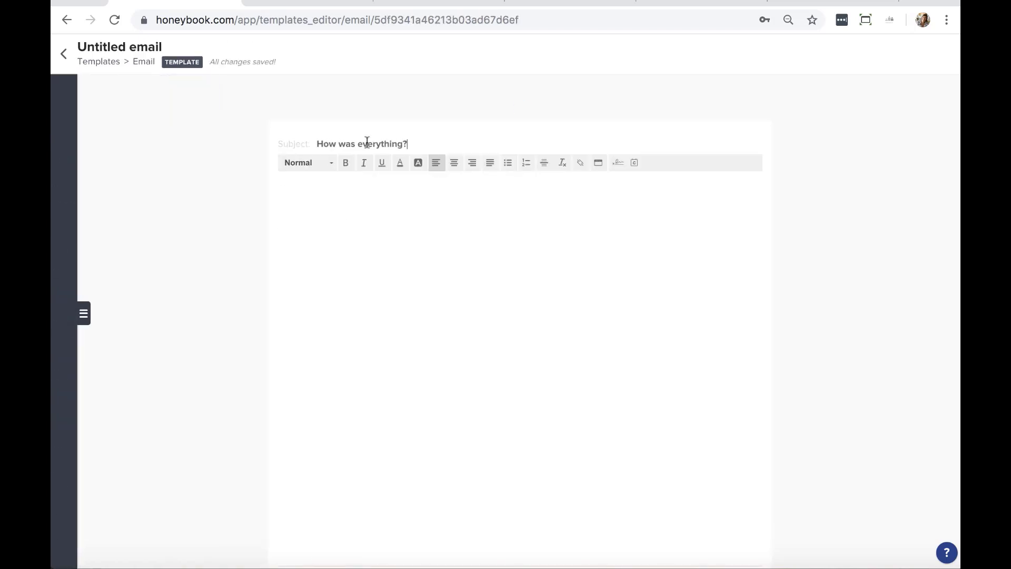
click(381, 229)
text(Hi)
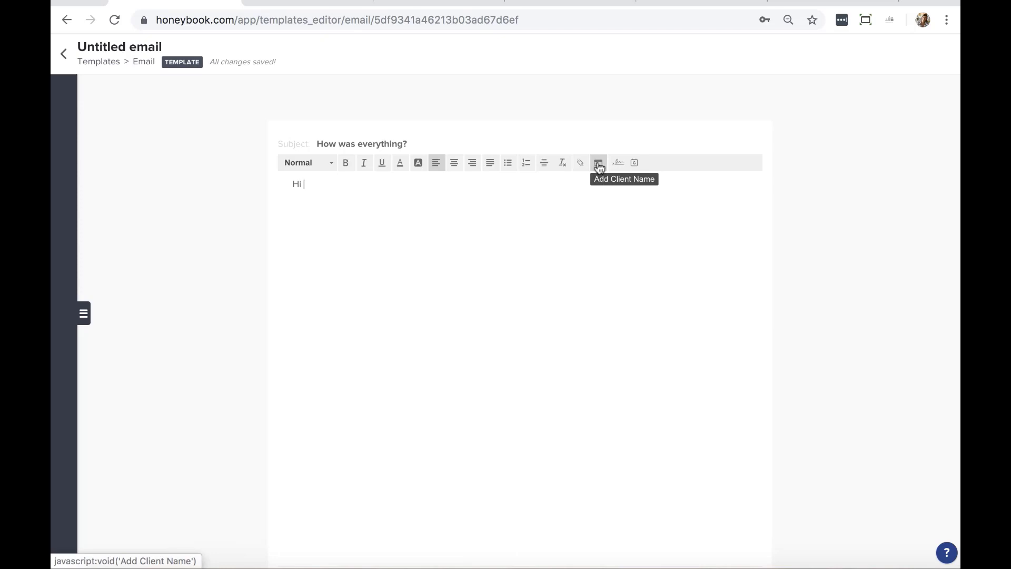
click(598, 165)
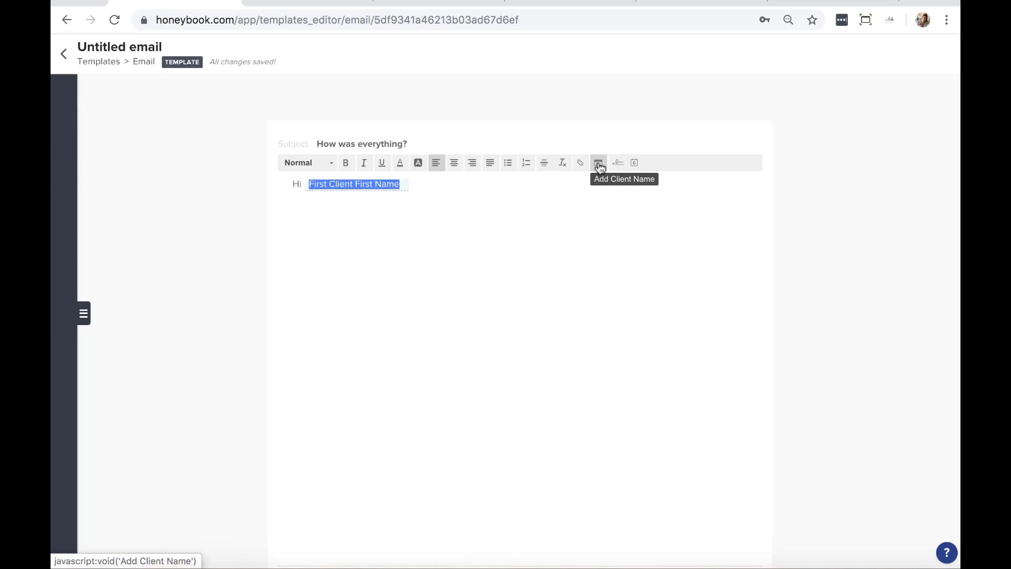
click(445, 192)
text(,)
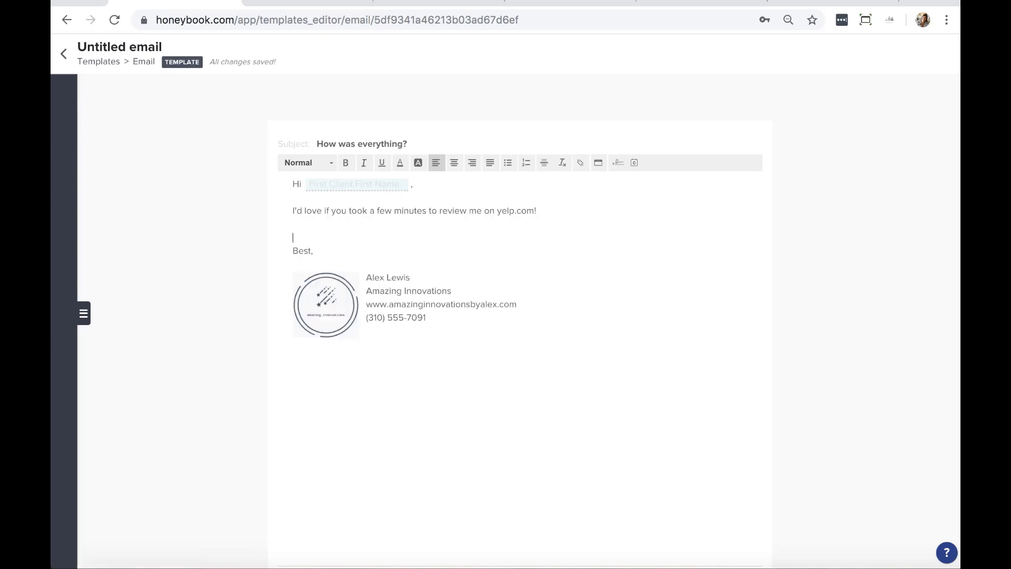
key(Return)
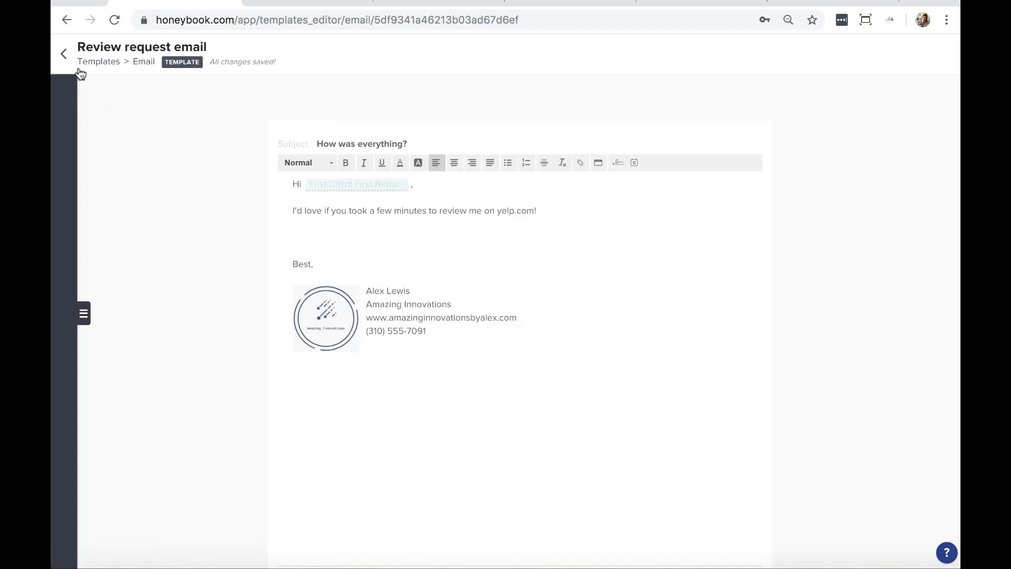
click(65, 55)
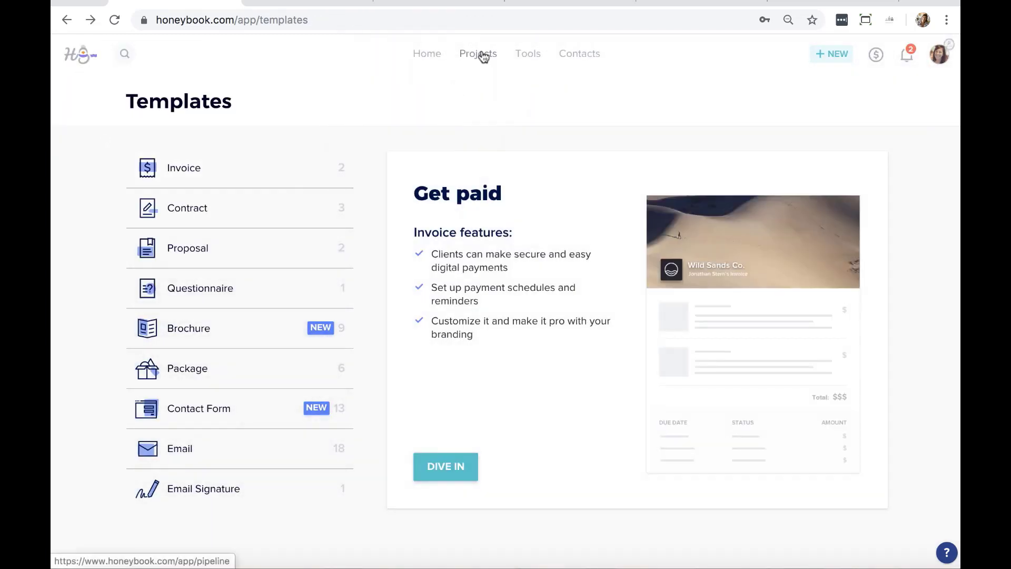
Open the first of the four Completed projects in the pipeline
click(483, 55)
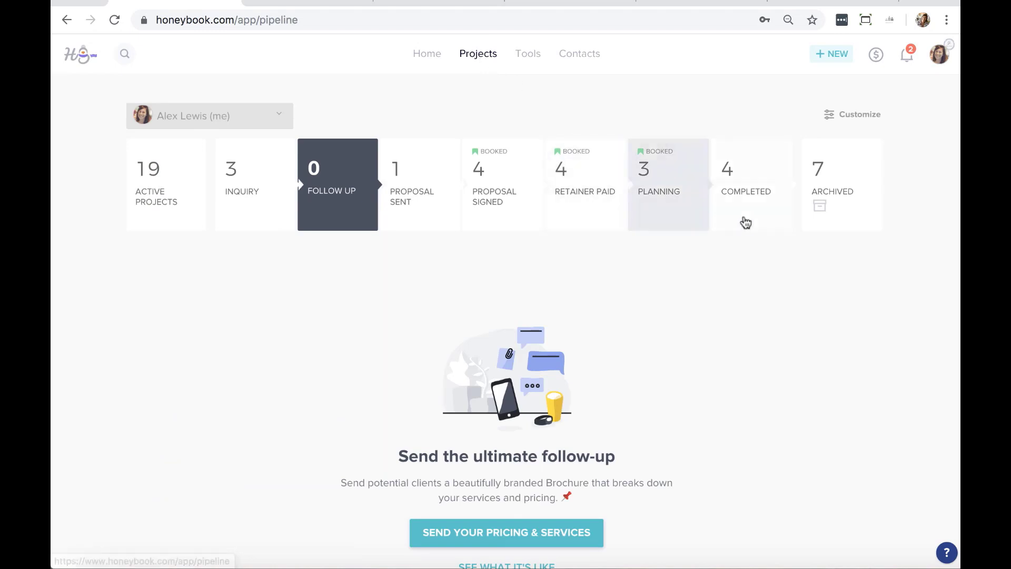
click(750, 165)
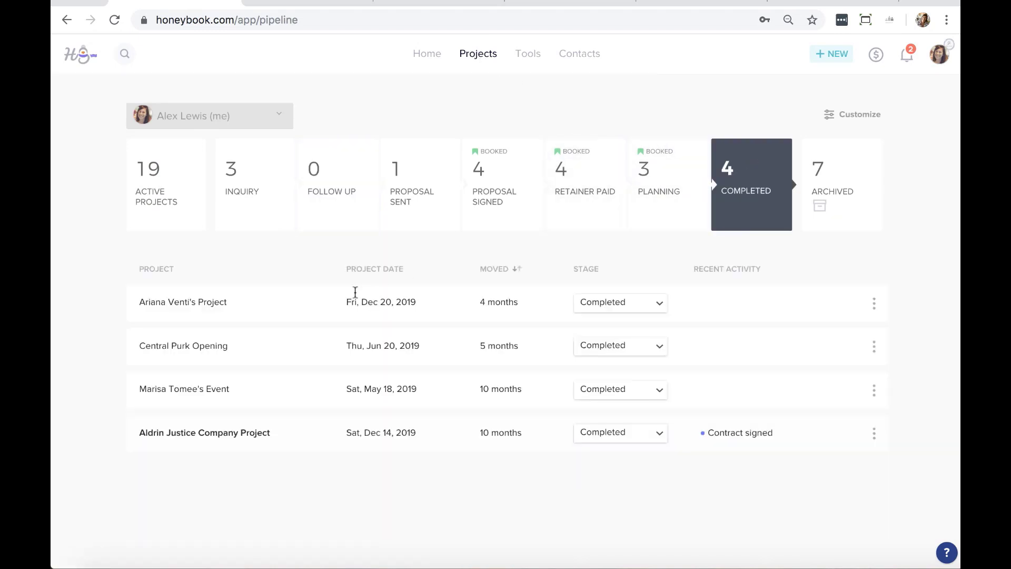
click(304, 317)
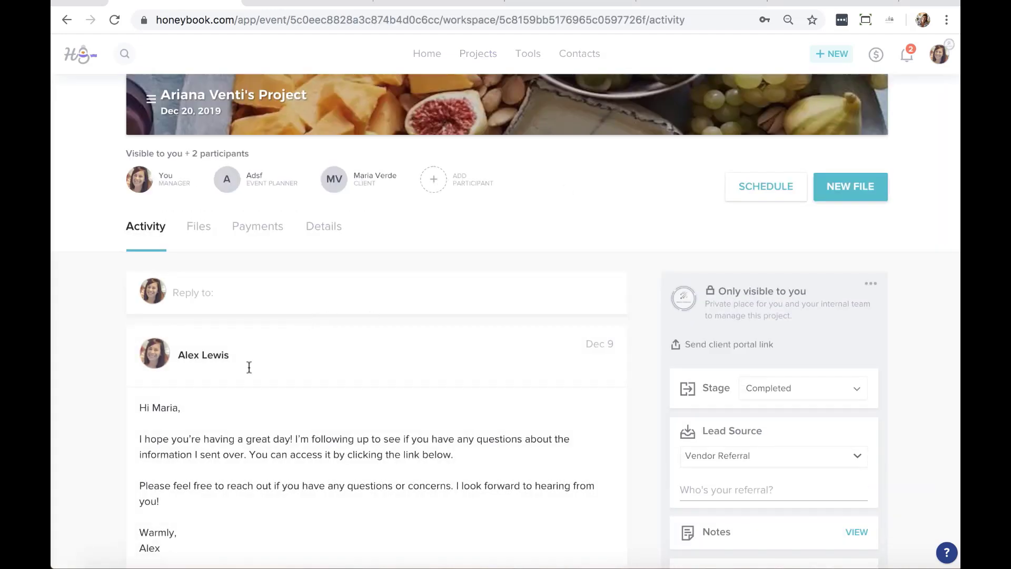
Compose a new project message from the Review request email template, then collapse the draft
click(222, 287)
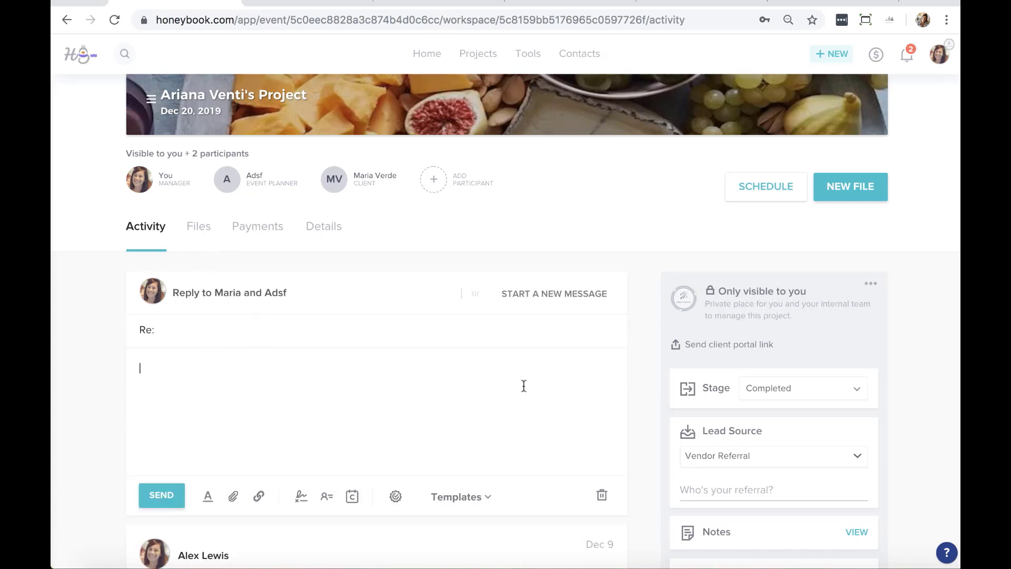
click(556, 297)
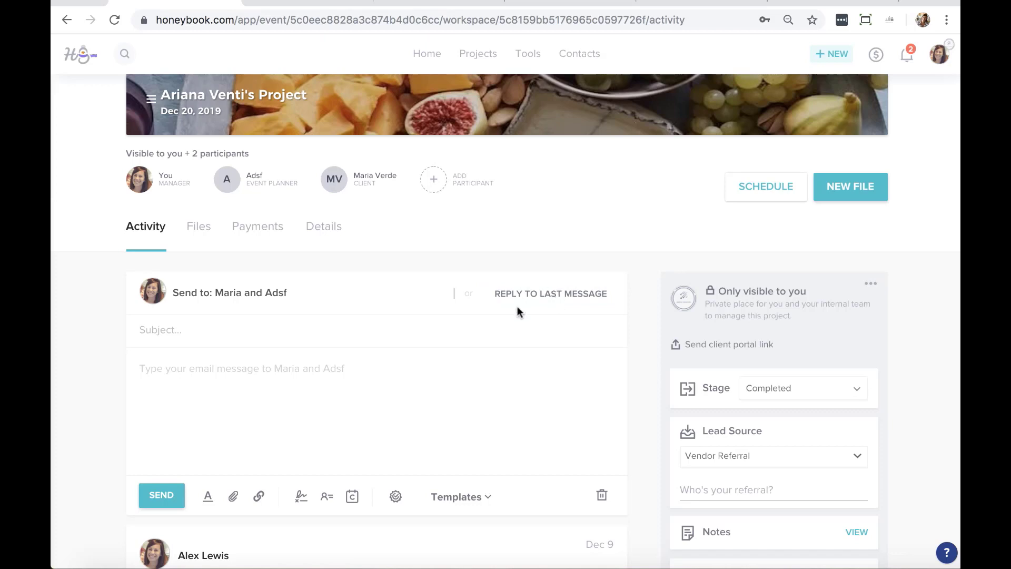
click(487, 499)
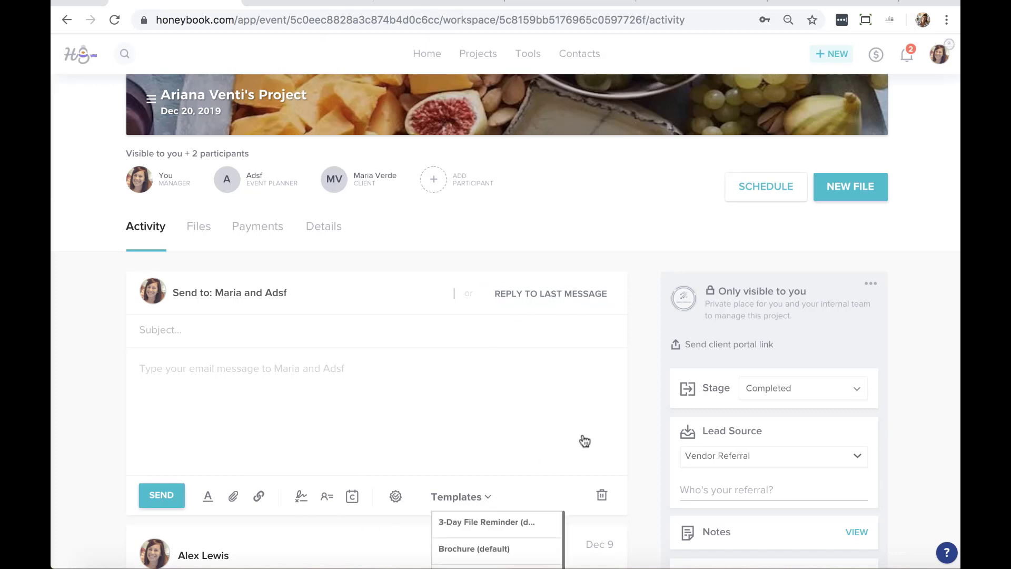
scroll(580, 440, down, 5)
scroll(494, 320, down, 4)
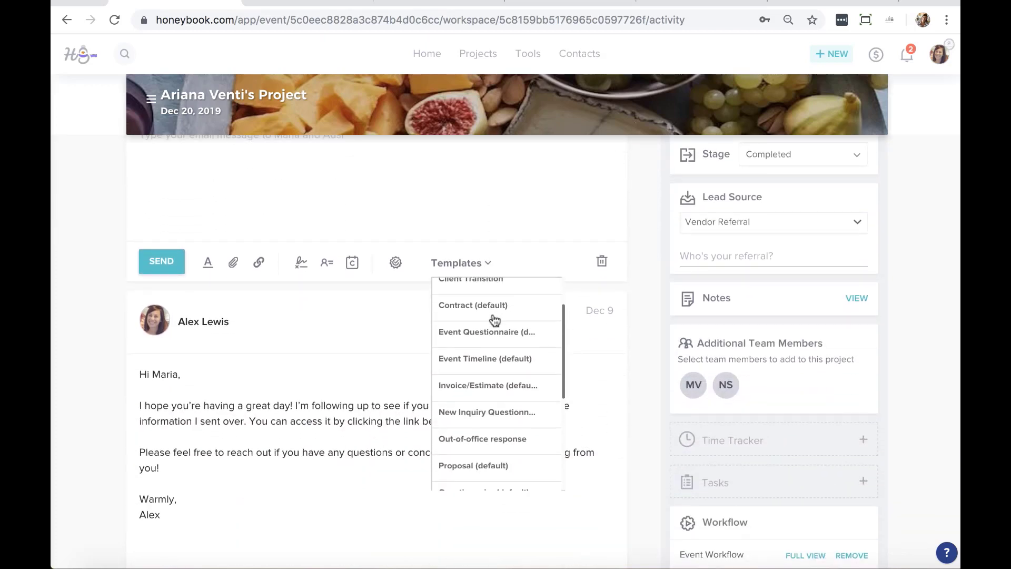
click(495, 414)
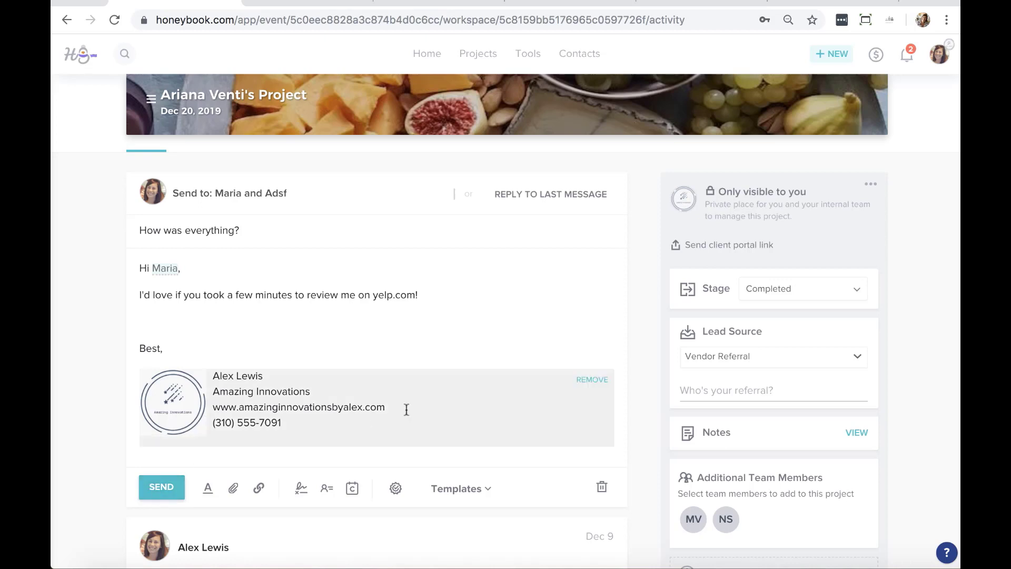
click(652, 194)
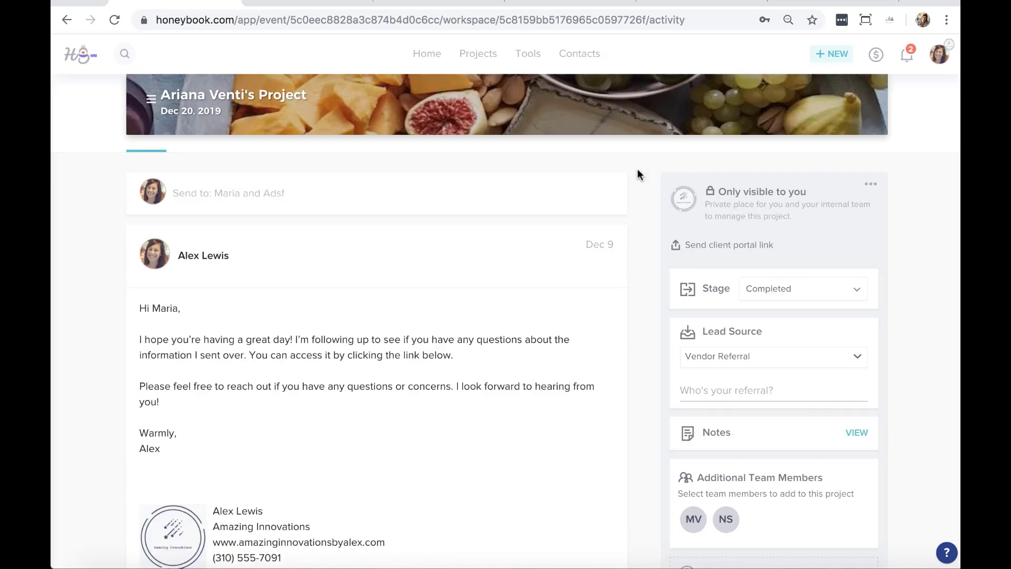
mouse_move(519, 54)
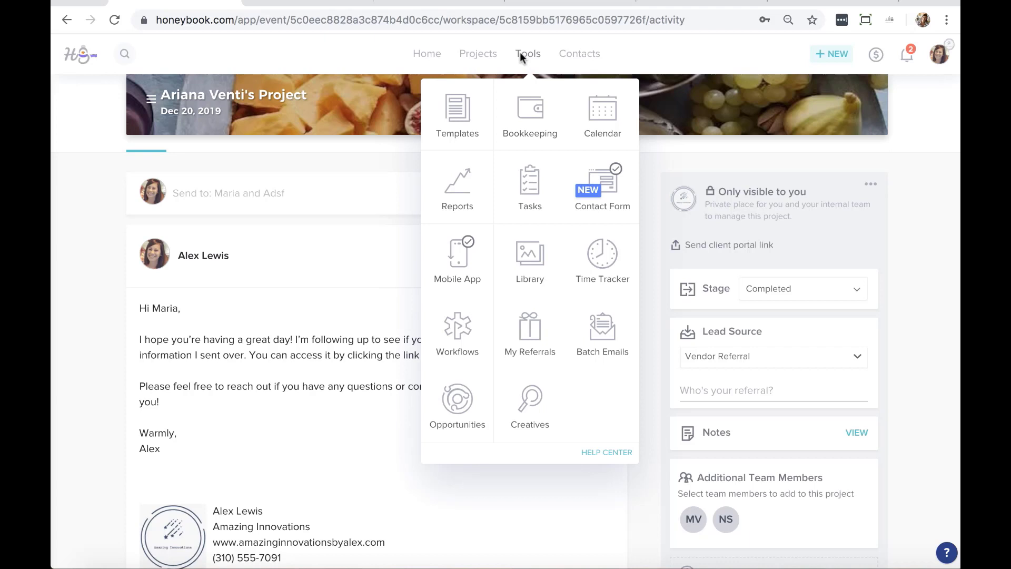
Create a new workflow template whose first step sends the Review request email
click(470, 337)
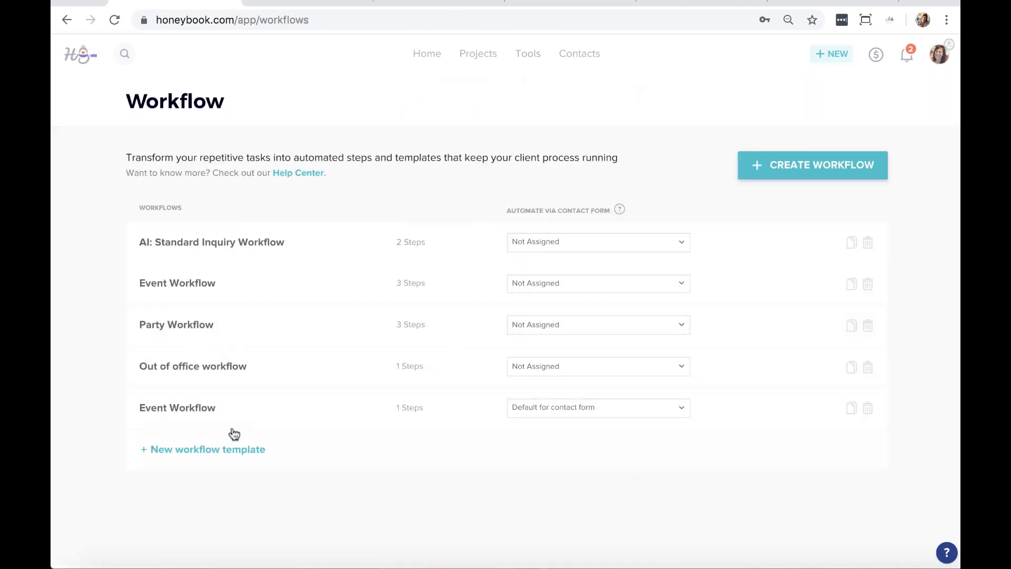
click(212, 450)
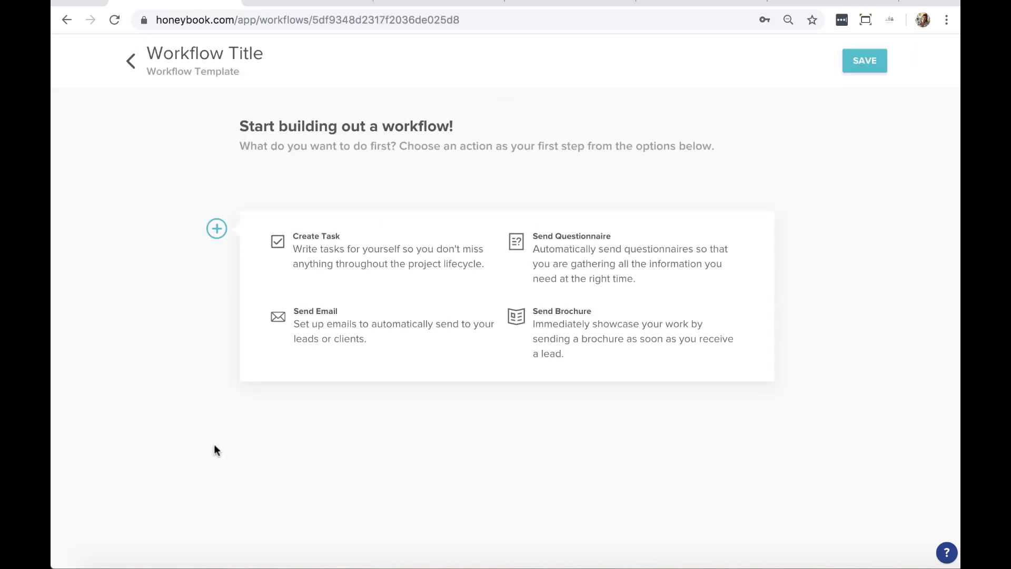
click(326, 322)
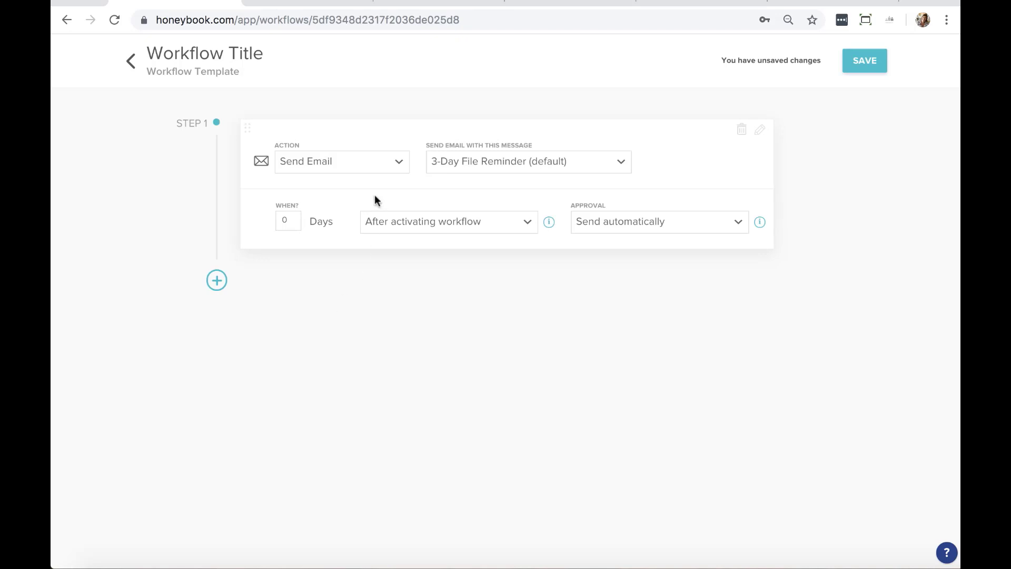
click(487, 169)
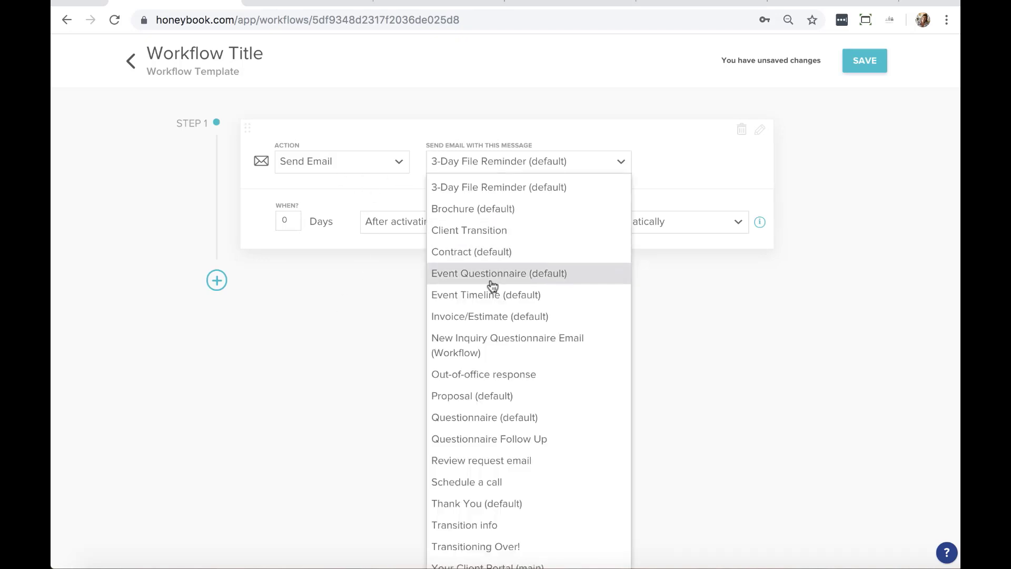
scroll(490, 286, down, 1)
click(485, 443)
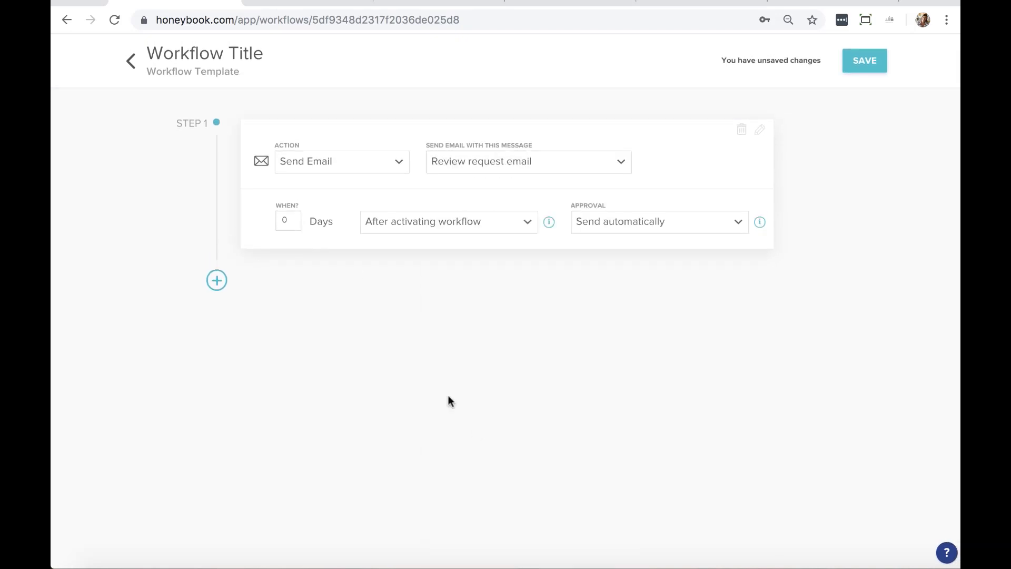
Schedule the email 7 days after the project date and title the workflow 'Review Request Workflow'
click(289, 222)
text(7)
click(524, 223)
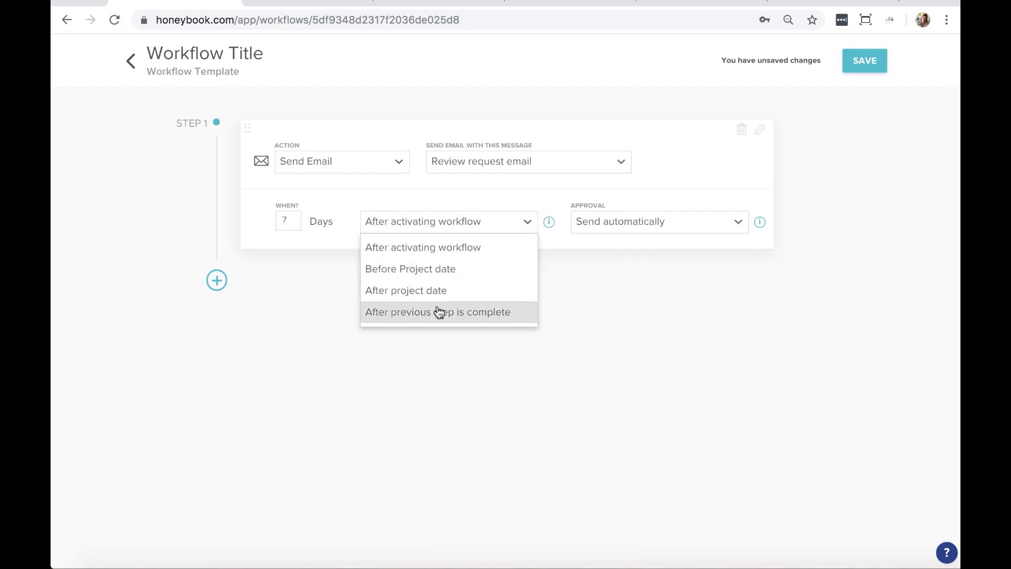
click(420, 291)
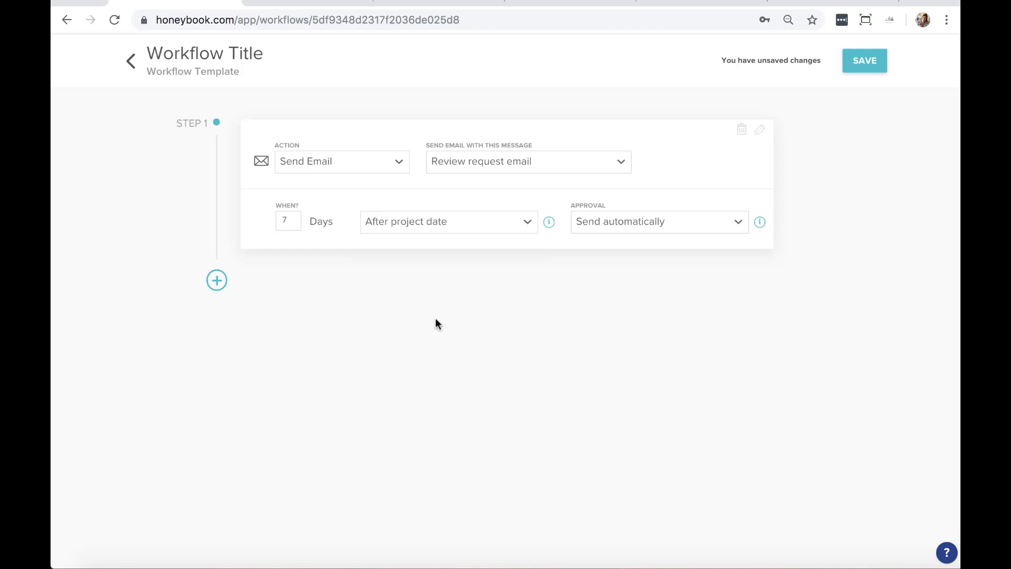
double_click(193, 52)
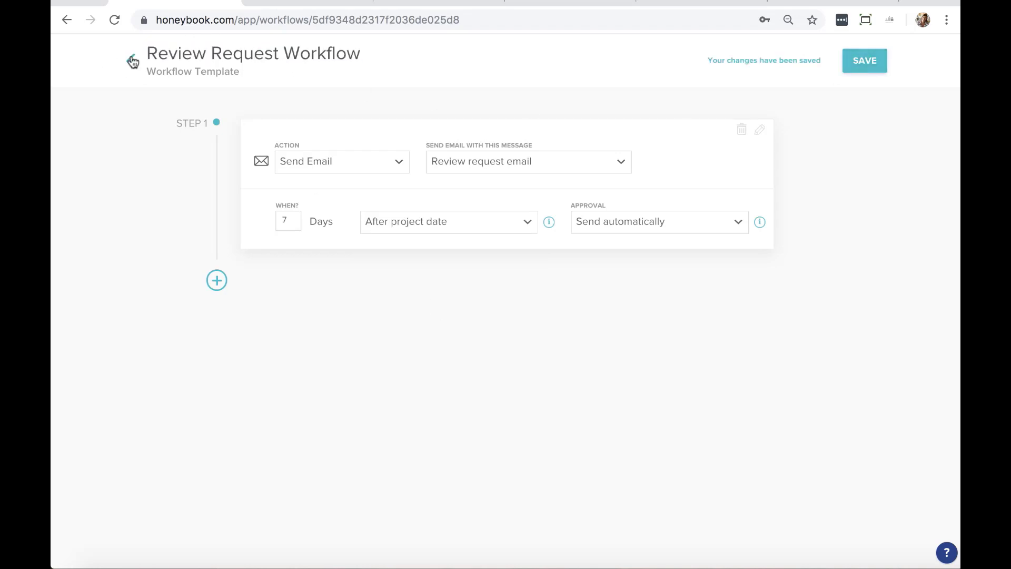
click(132, 61)
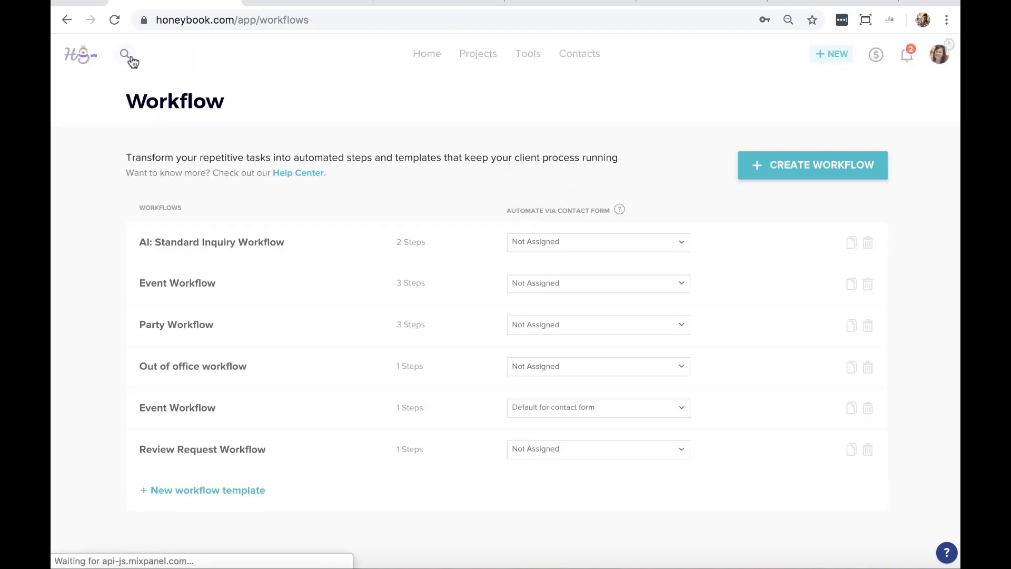
Open the Party Time project from the Inquiry stage of the pipeline
click(479, 55)
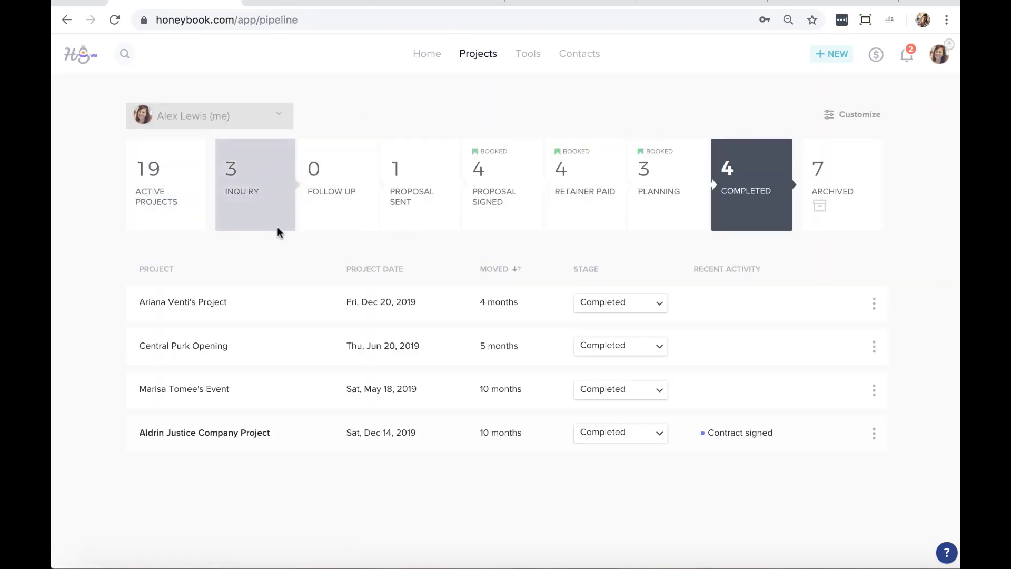
click(260, 217)
click(285, 345)
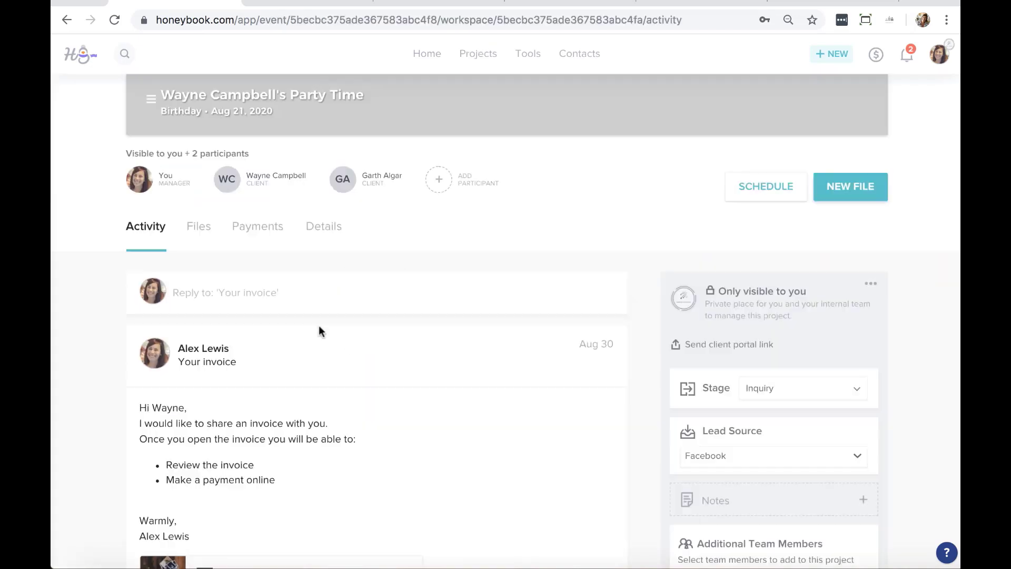
scroll(590, 242, down, 6)
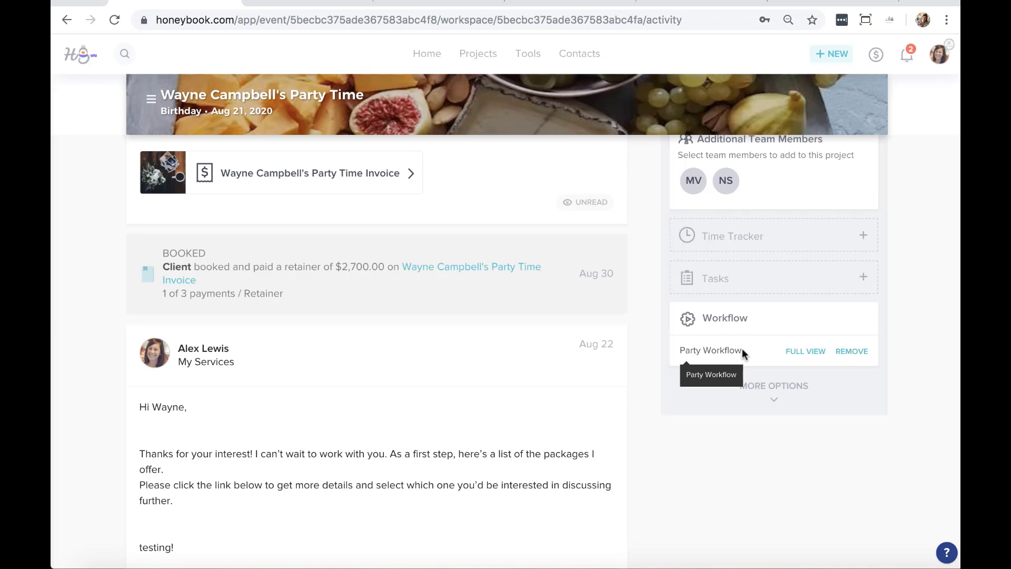
Remove the Party Workflow and apply the Review Request Workflow instead
click(861, 352)
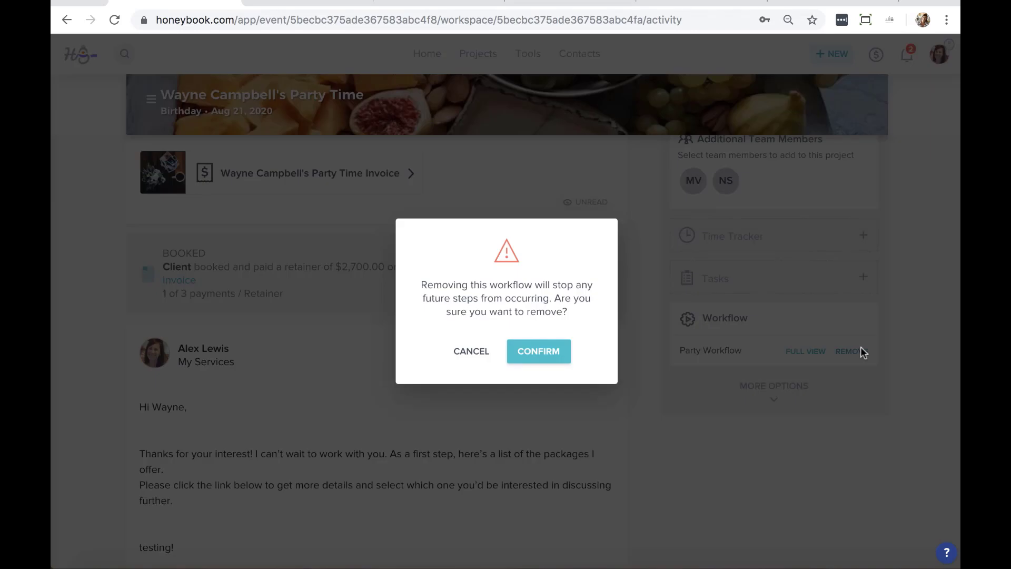
click(536, 347)
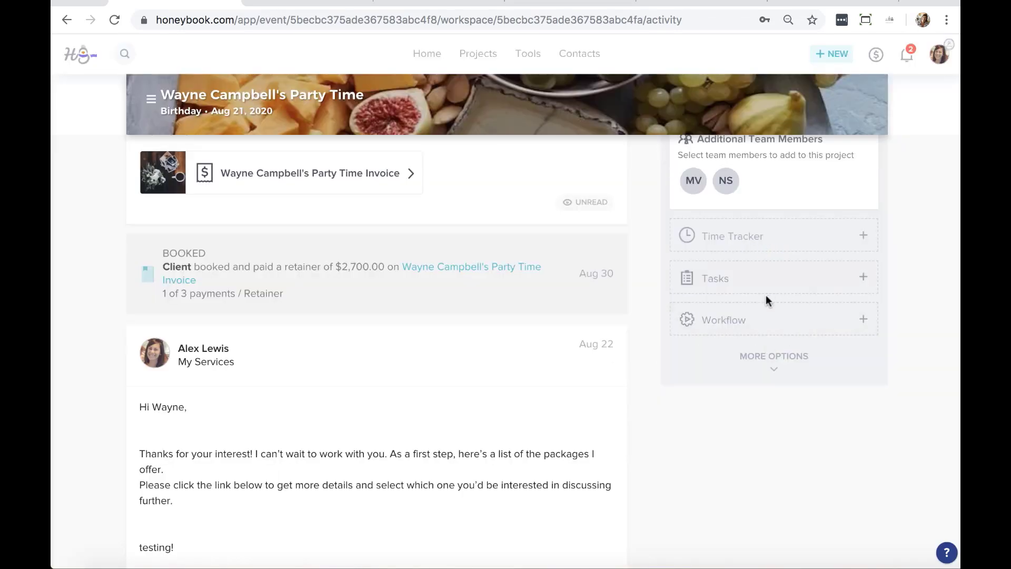
click(747, 323)
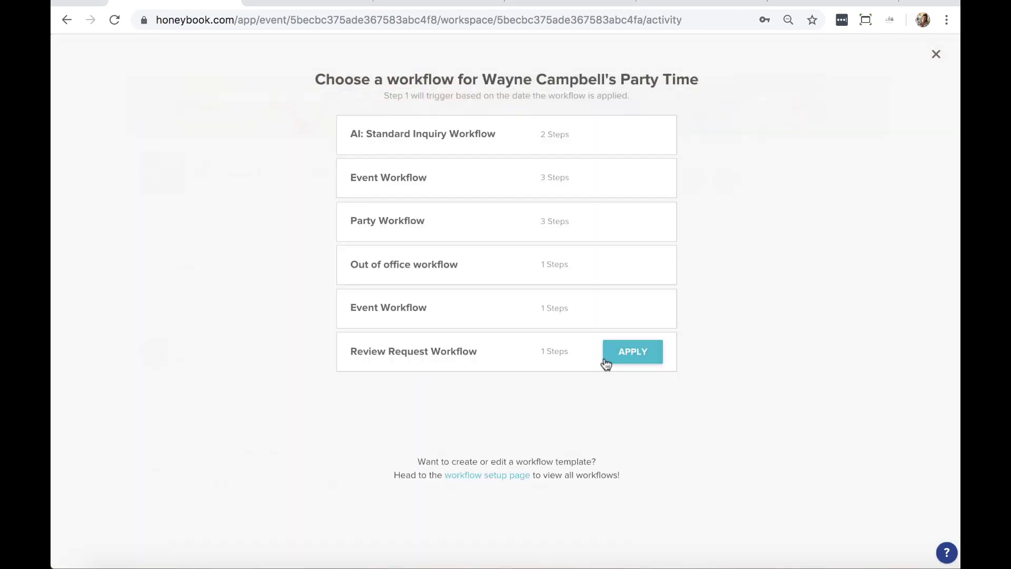
click(635, 351)
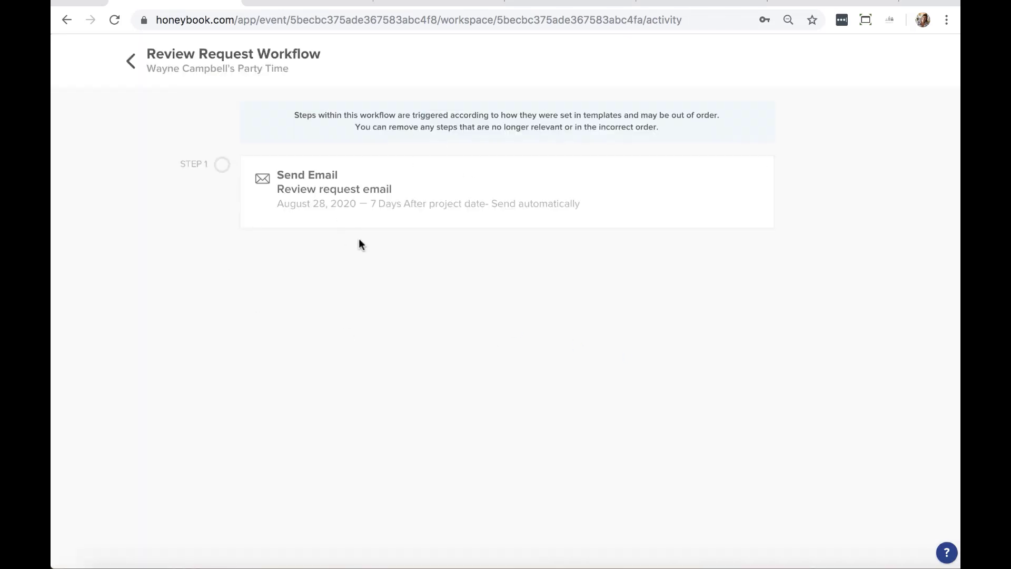
click(135, 60)
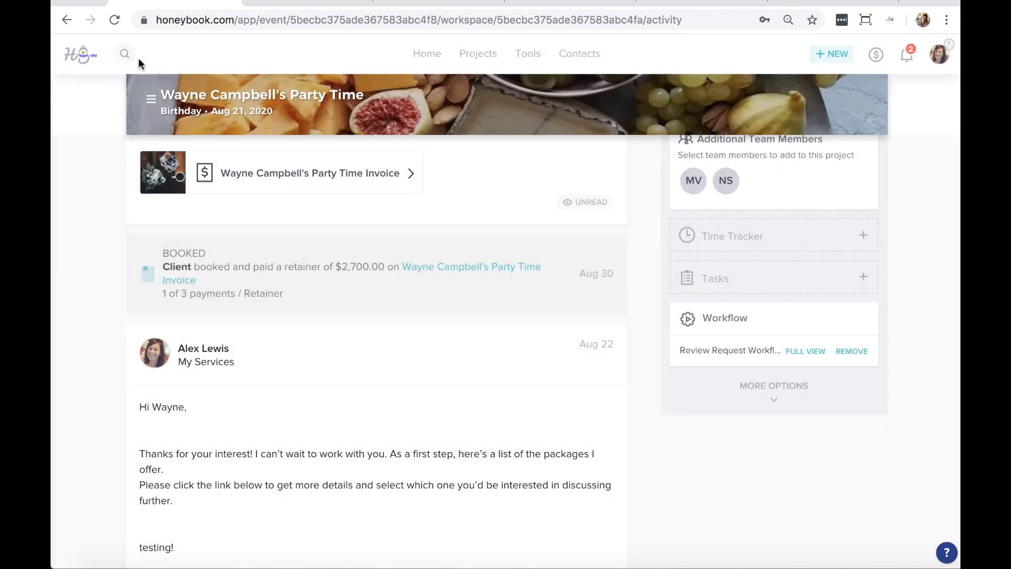
Go to the Home dashboard, browse the help center page, then return to HoneyBook
click(431, 61)
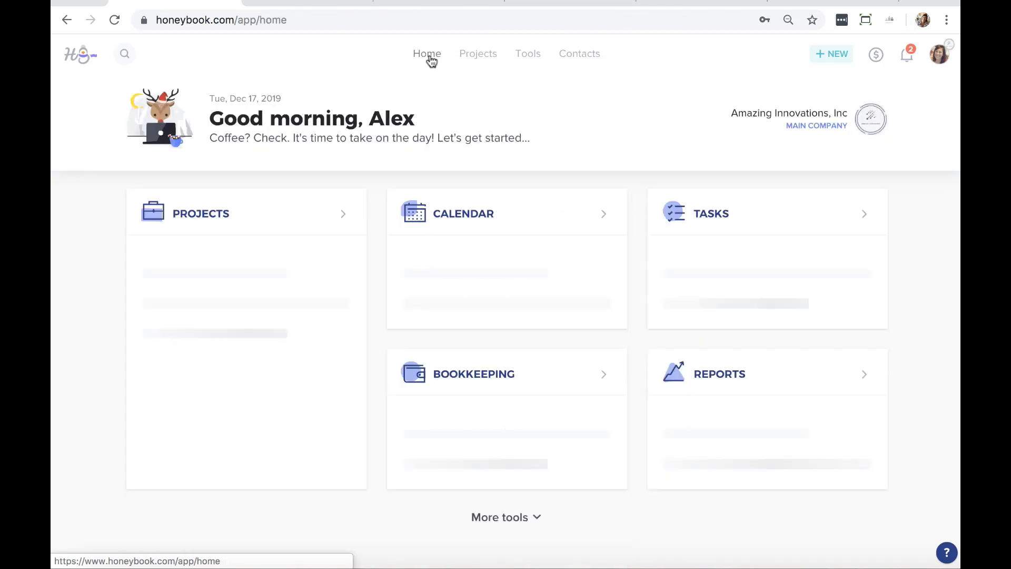
click(812, 2)
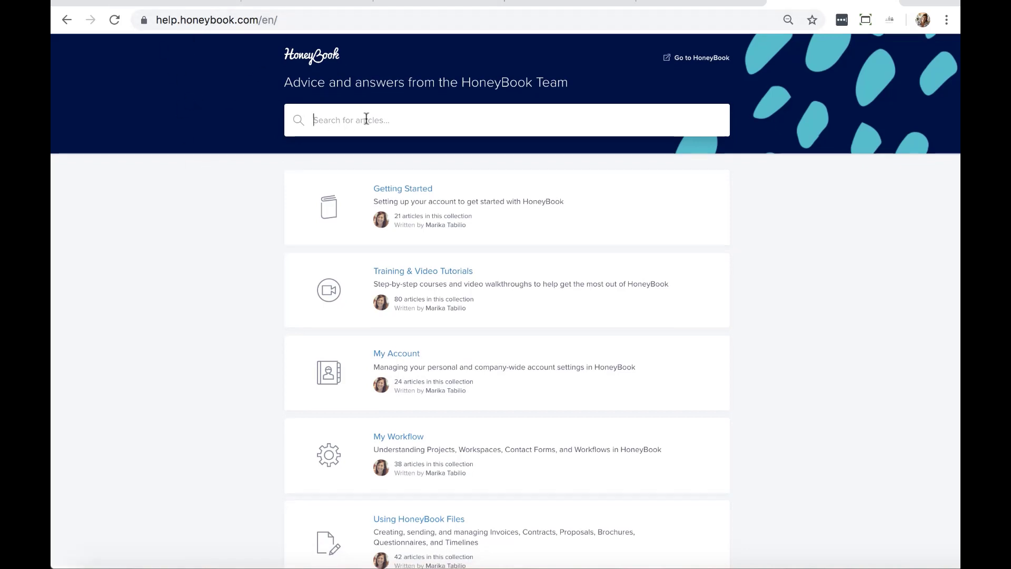
scroll(363, 122, down, 5)
scroll(366, 118, down, 2)
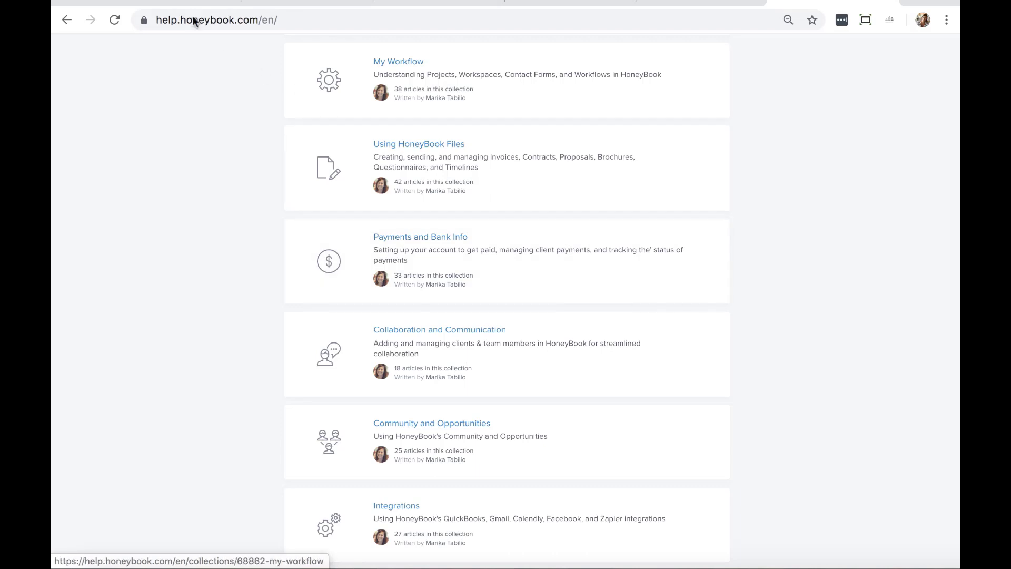
click(158, 3)
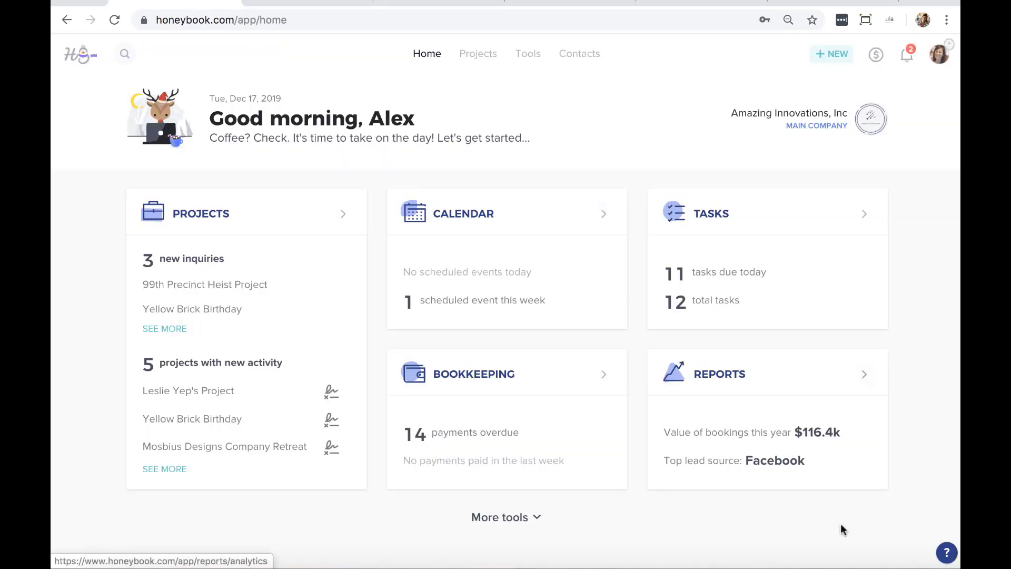
Open the Message us support chat from the ? menu and close it
click(947, 554)
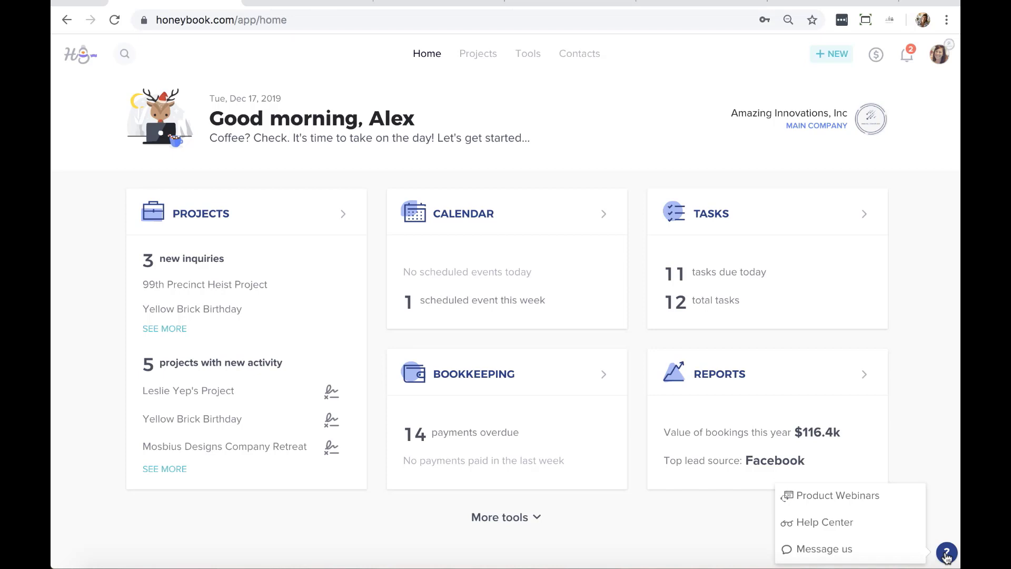
click(823, 552)
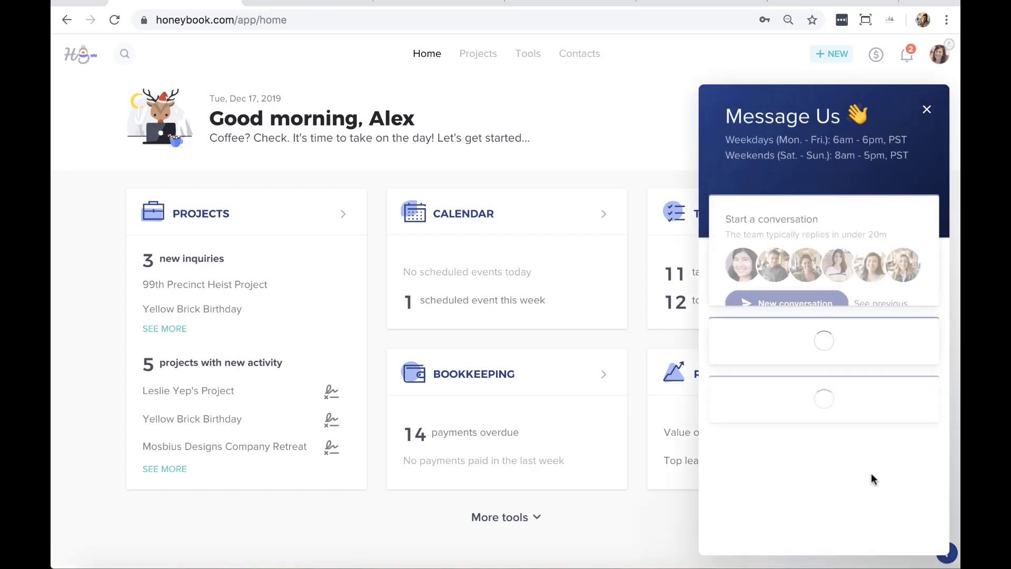
click(927, 110)
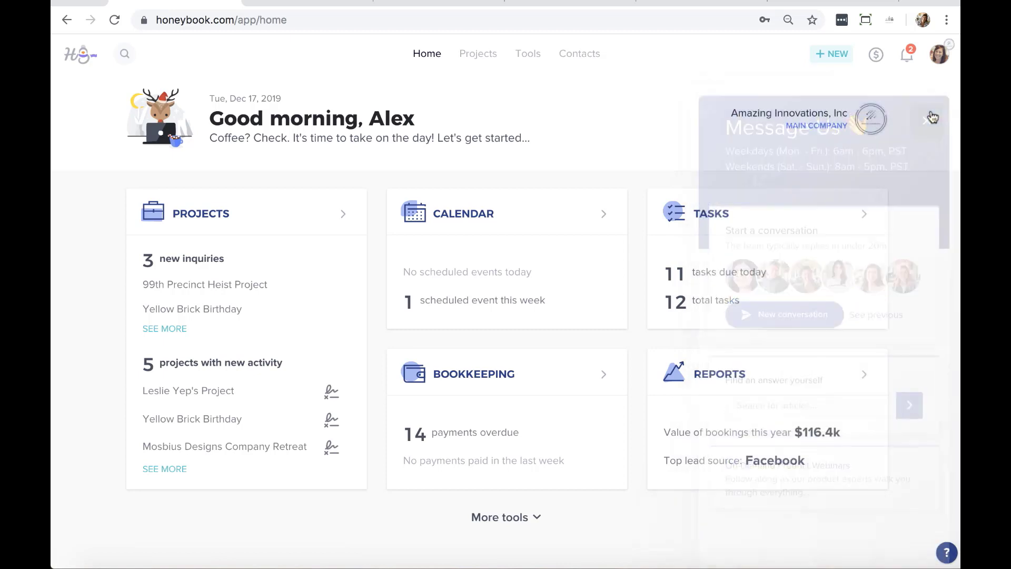